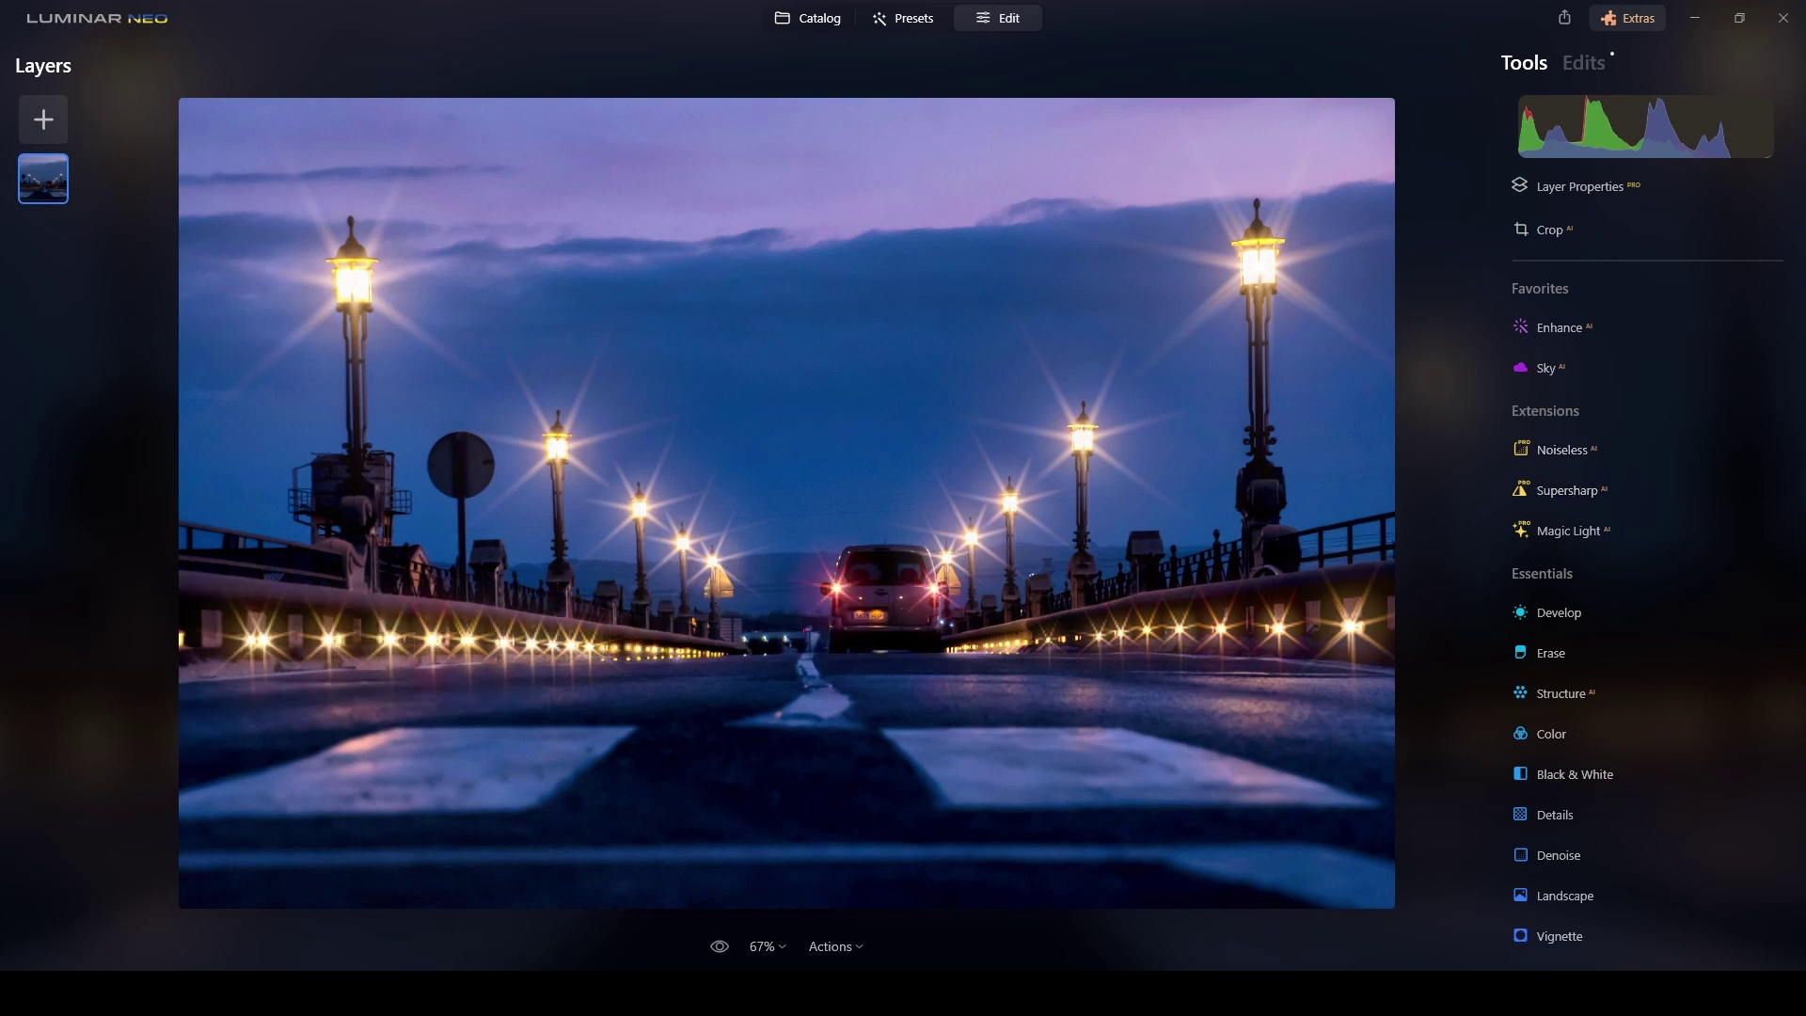
Step: Toggle the before/after view to show the bridge photo without its lamp starbursts
click(720, 946)
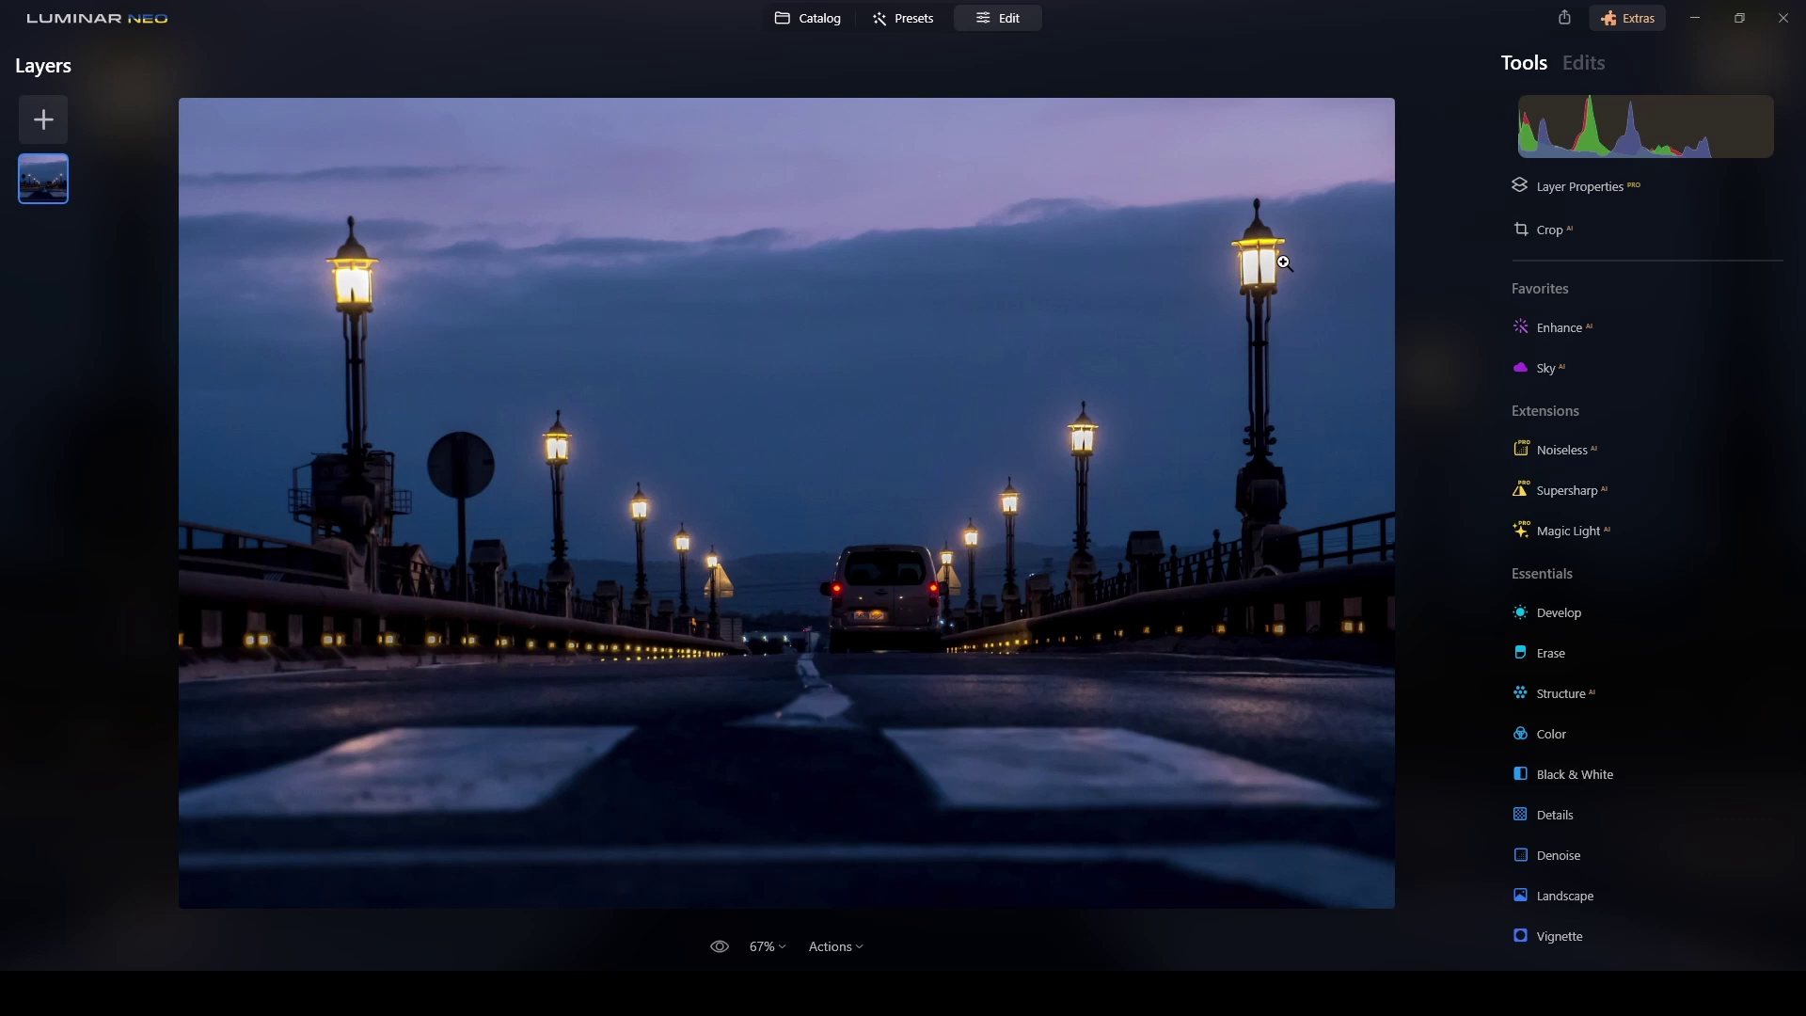
Step: Pick the night traffic photo with red light trails from the Catalog and open it in the editor
click(809, 20)
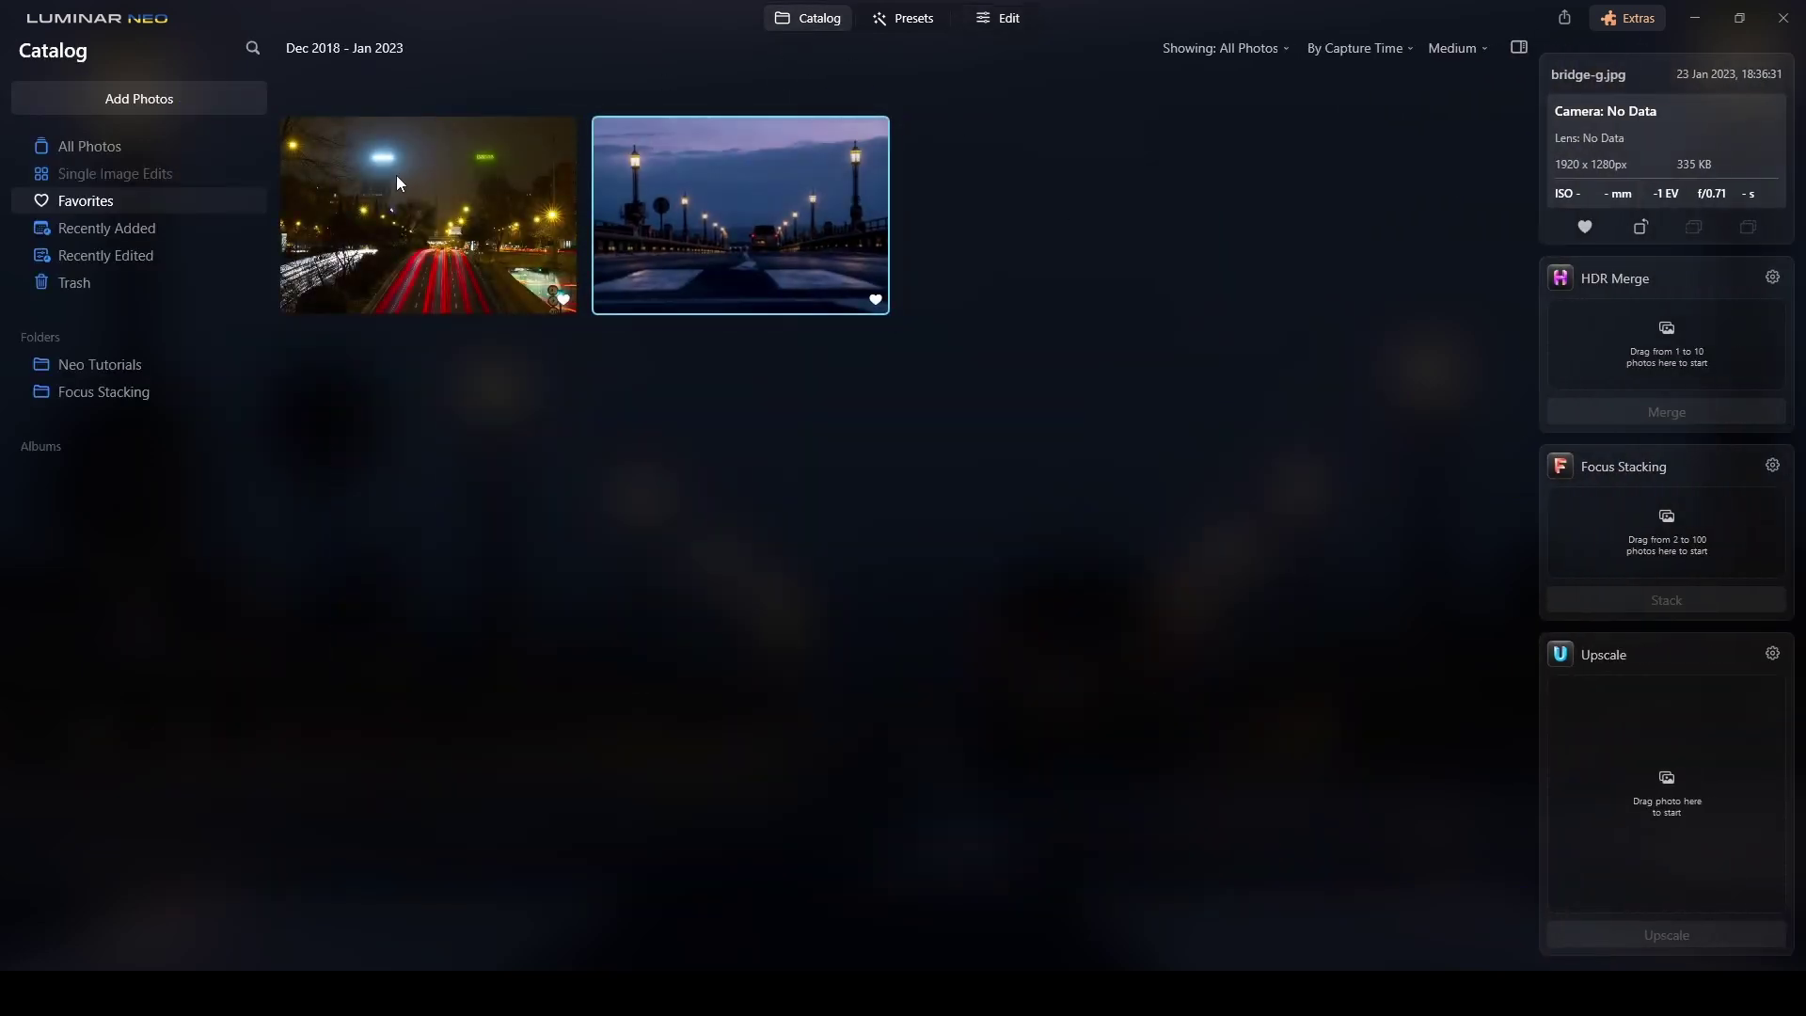
click(1005, 18)
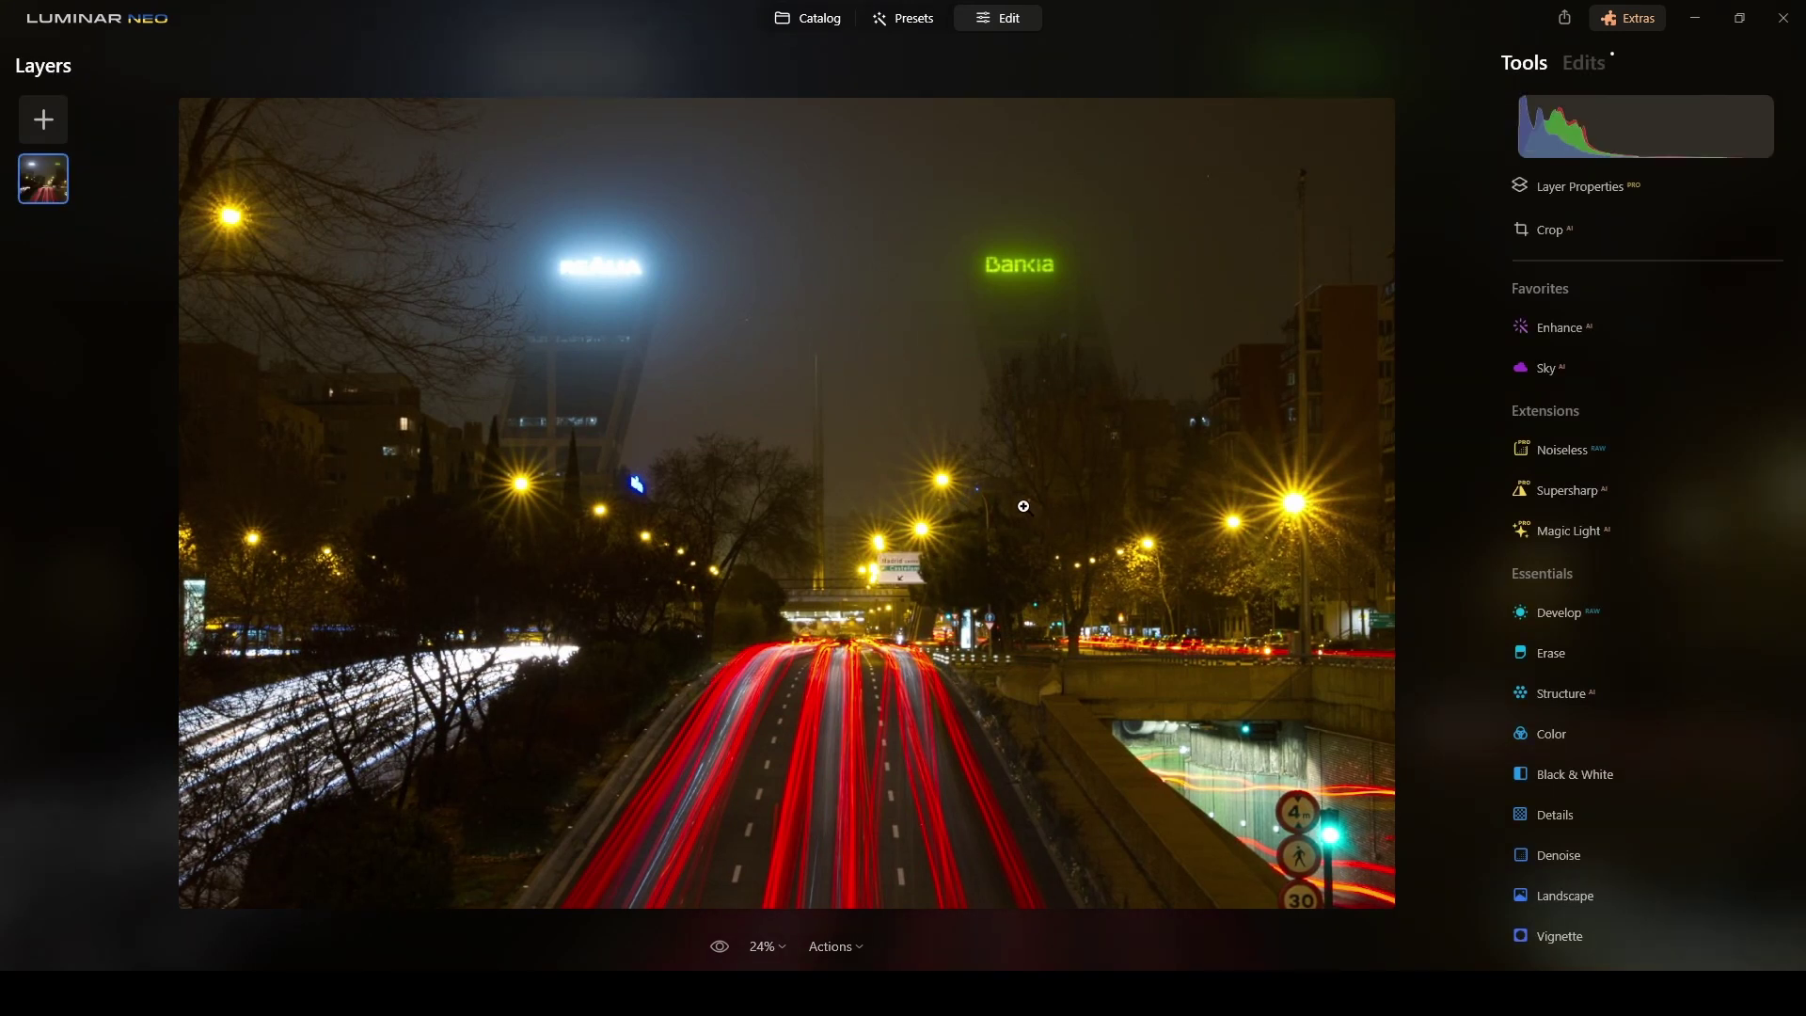
click(797, 20)
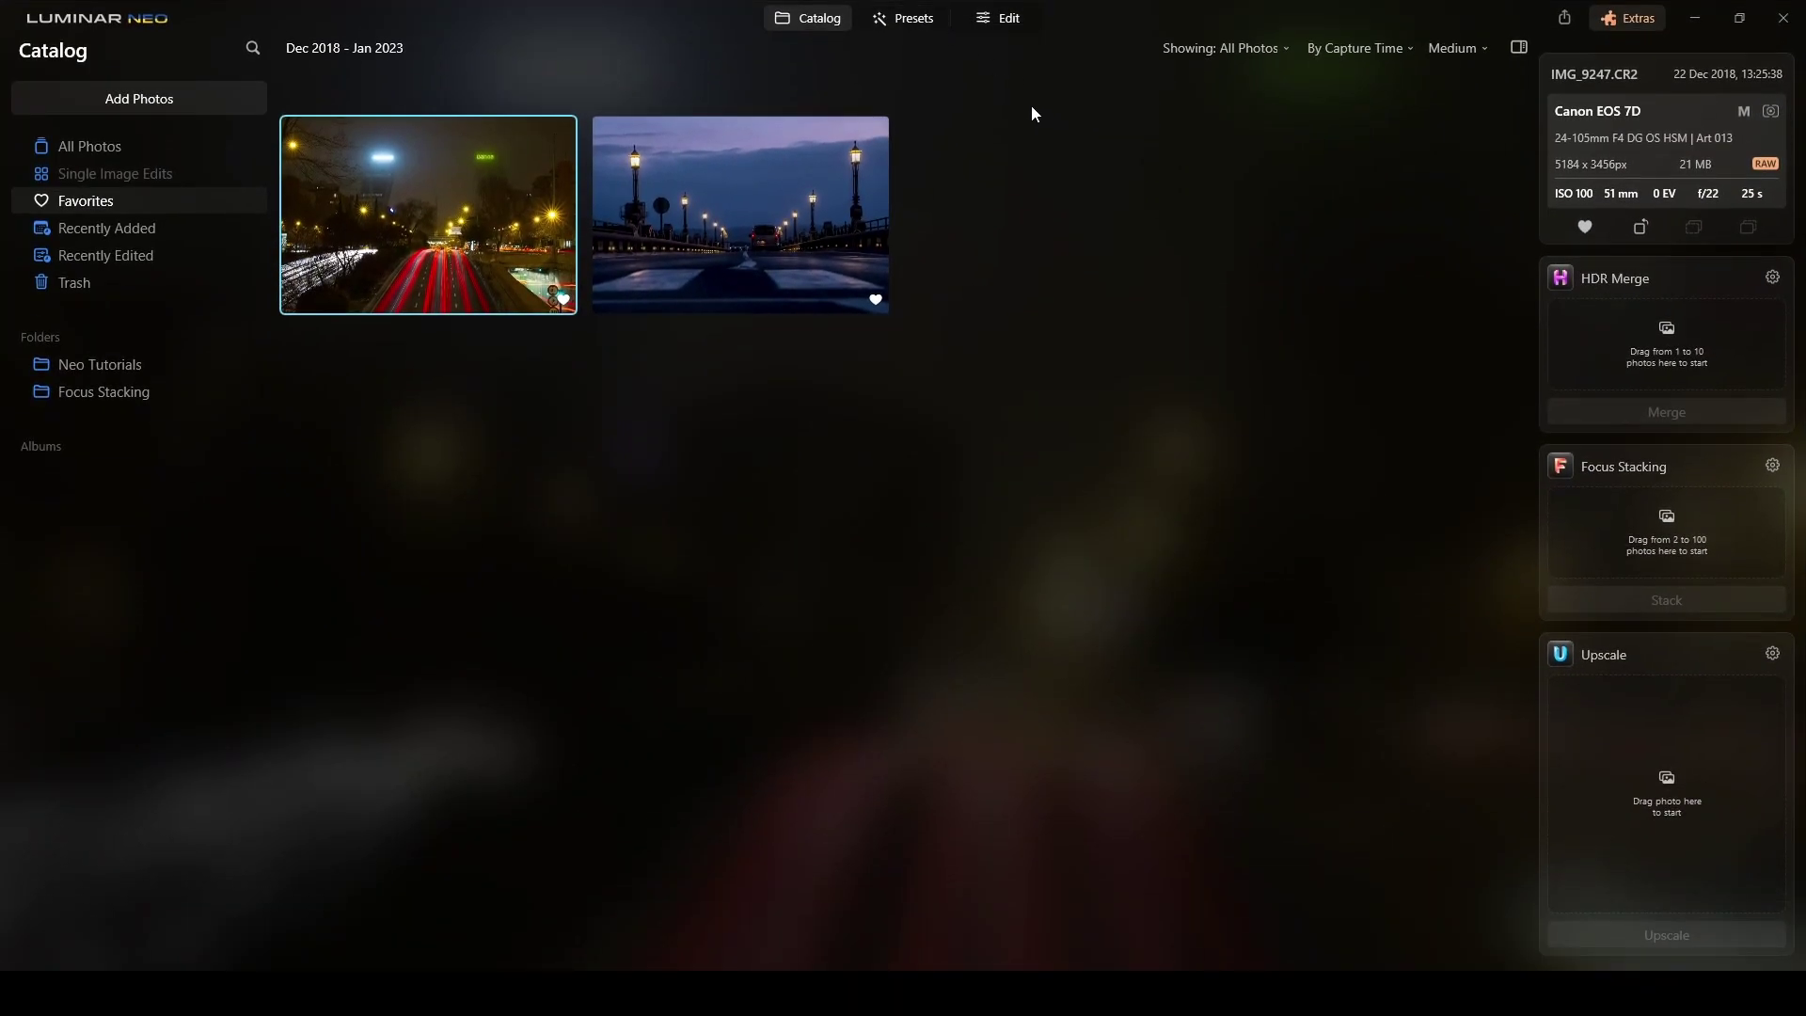
click(1006, 19)
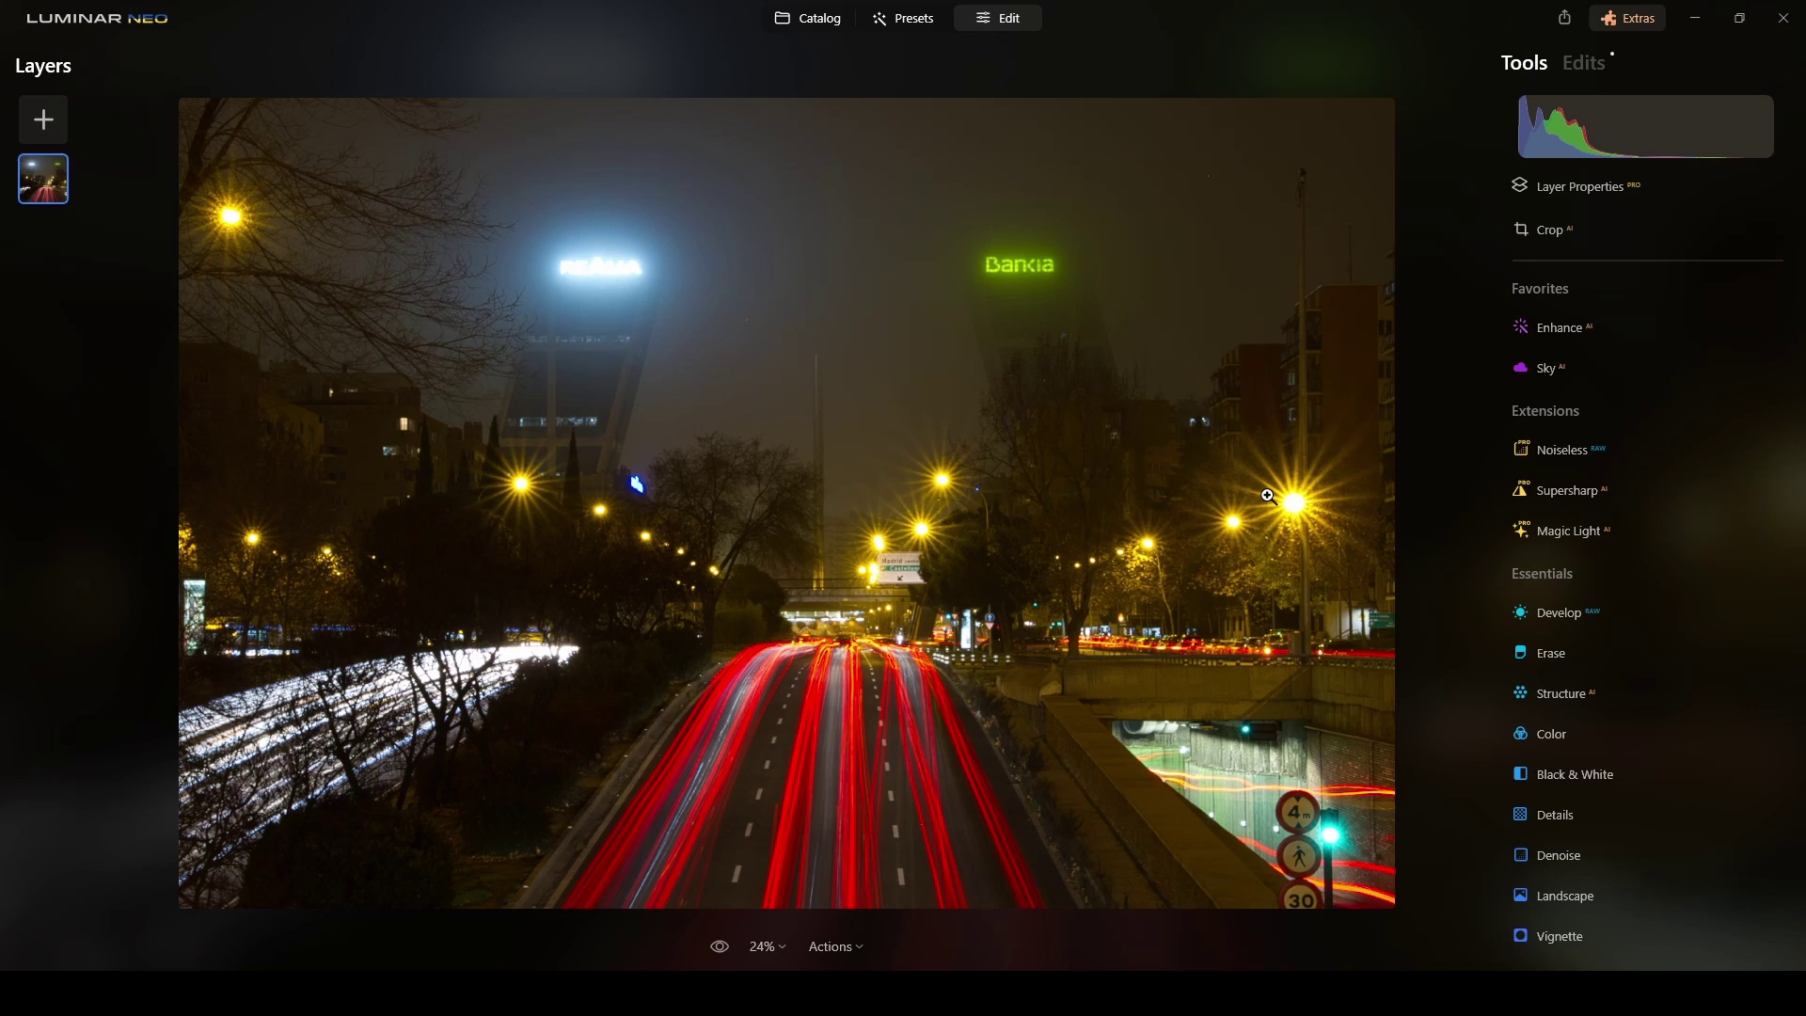
Step: Zoom to 100% on the bright streetlight's starburst, then zoom back out to fit
click(1307, 505)
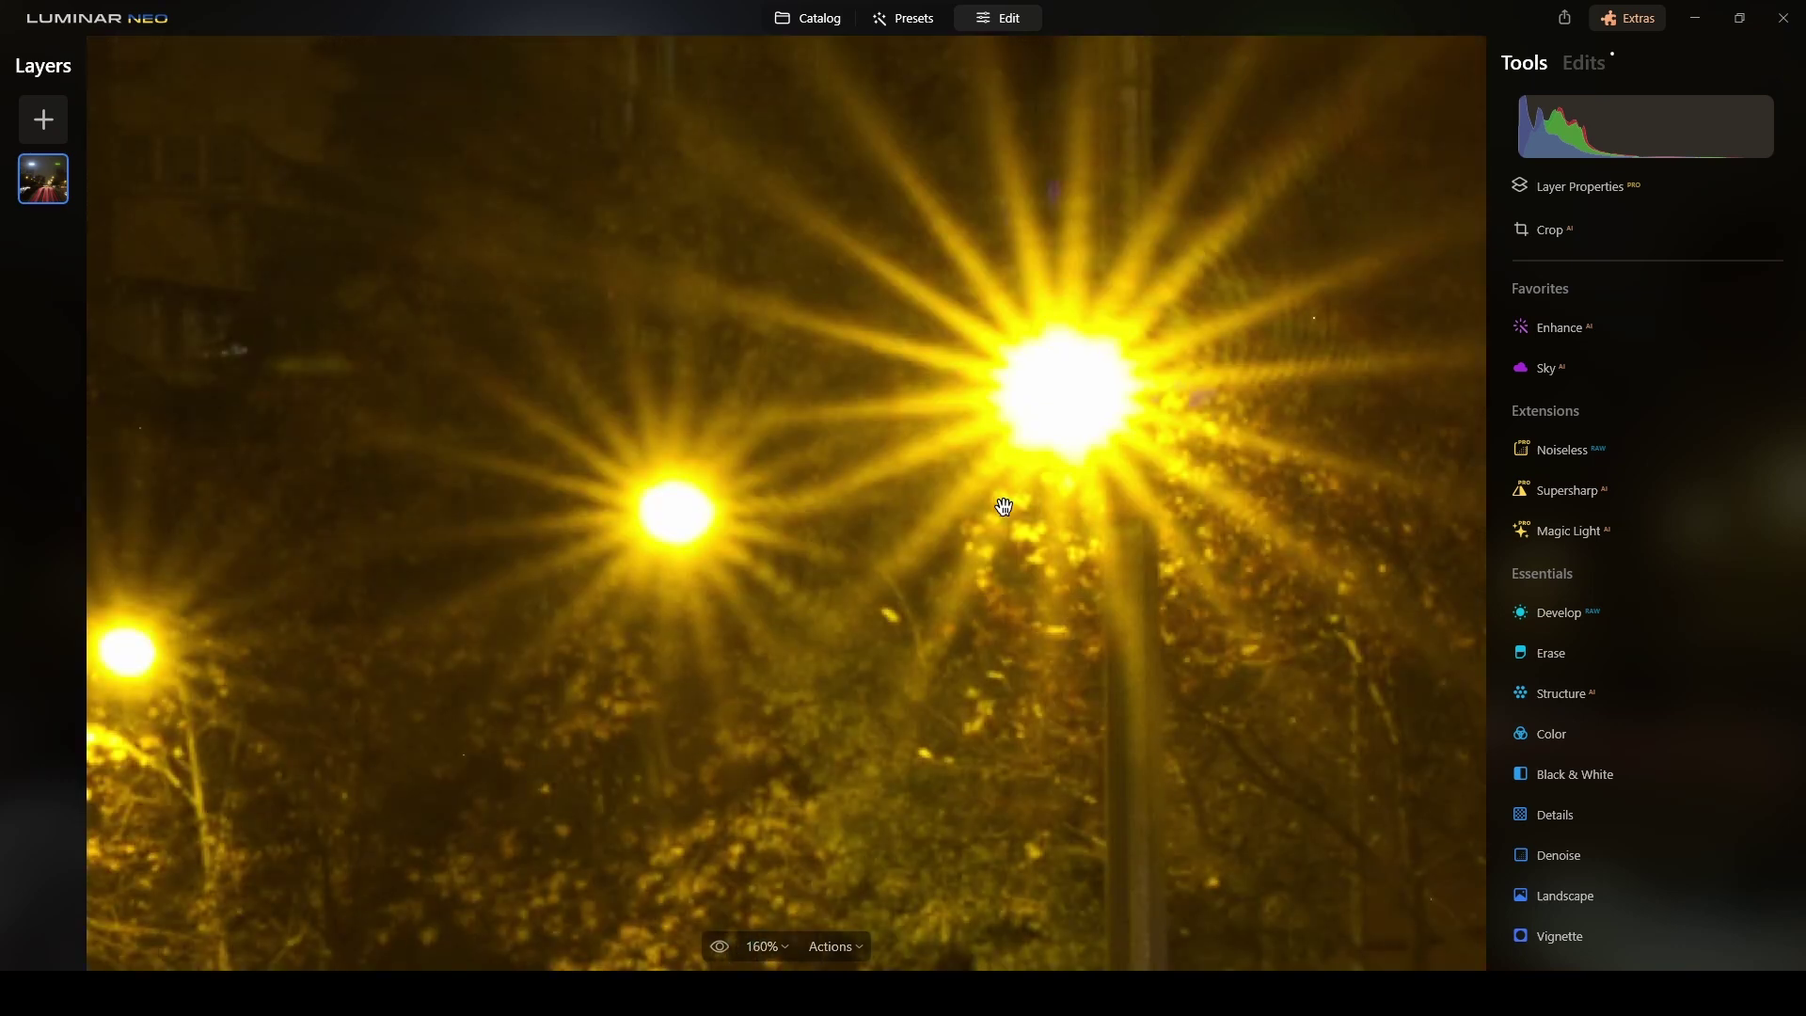
click(1003, 504)
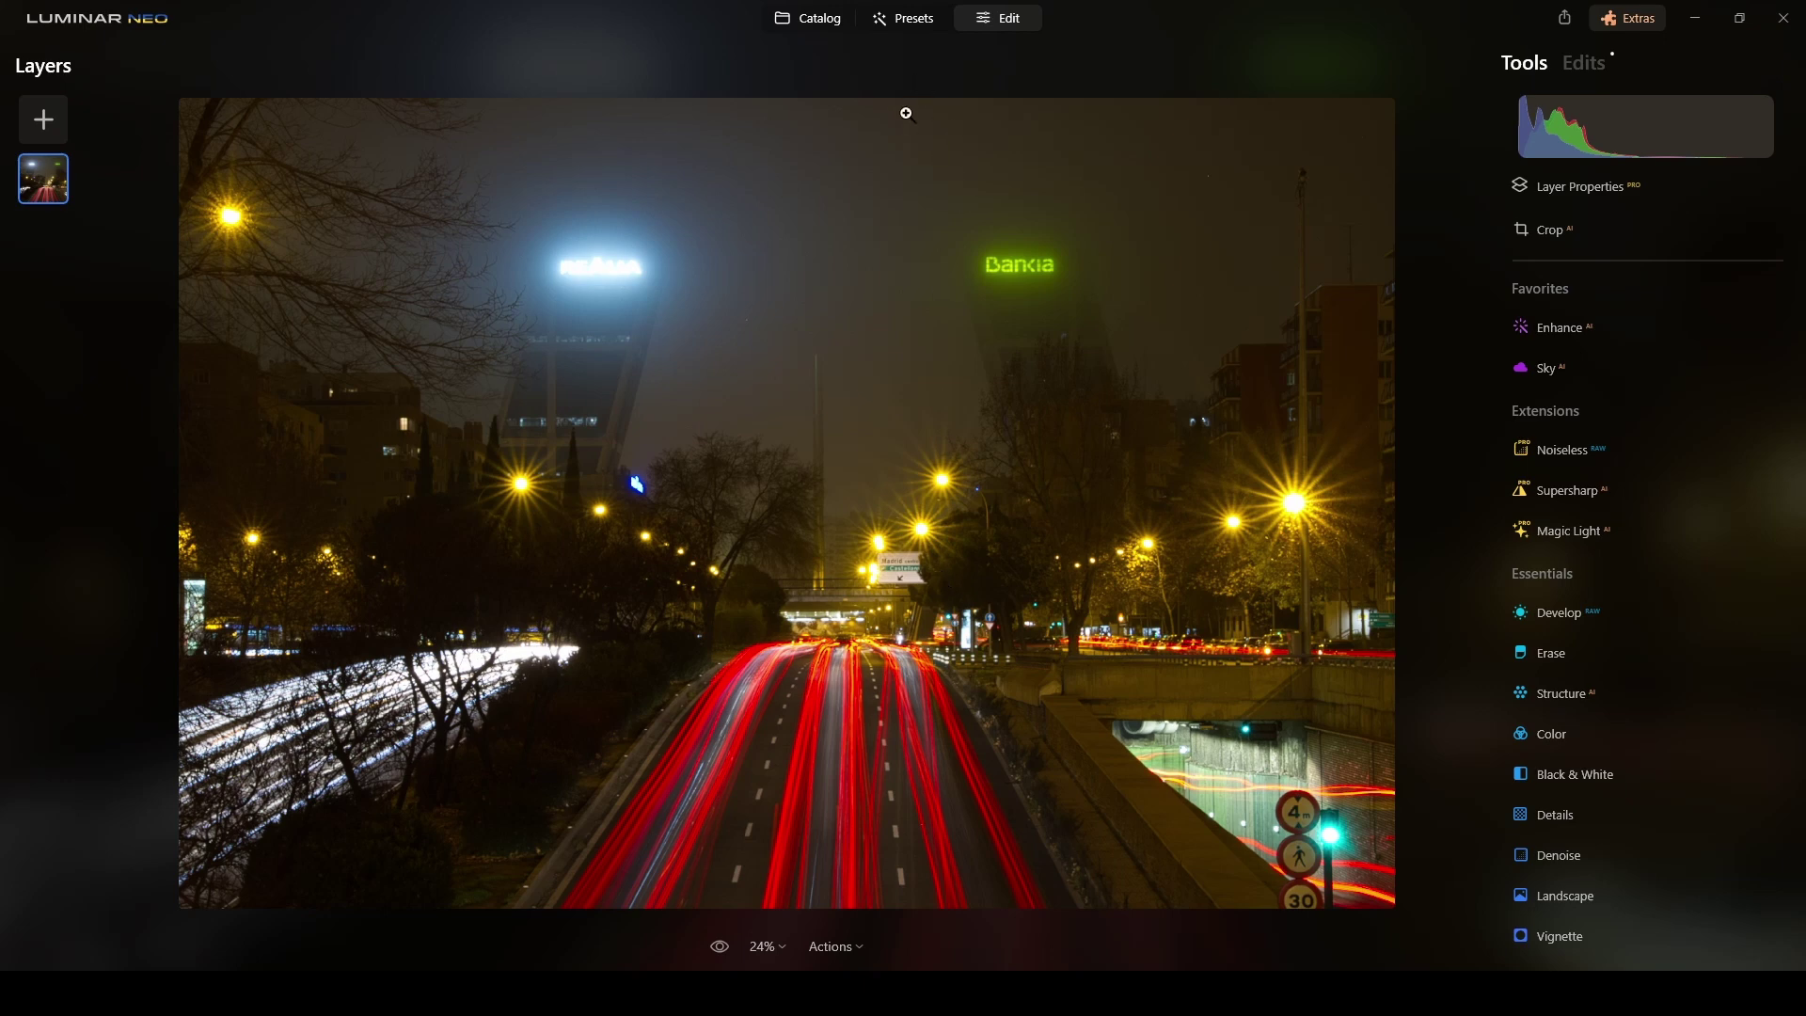
Step: Select the twilight bridge photo in the Catalog and open it for editing
click(837, 26)
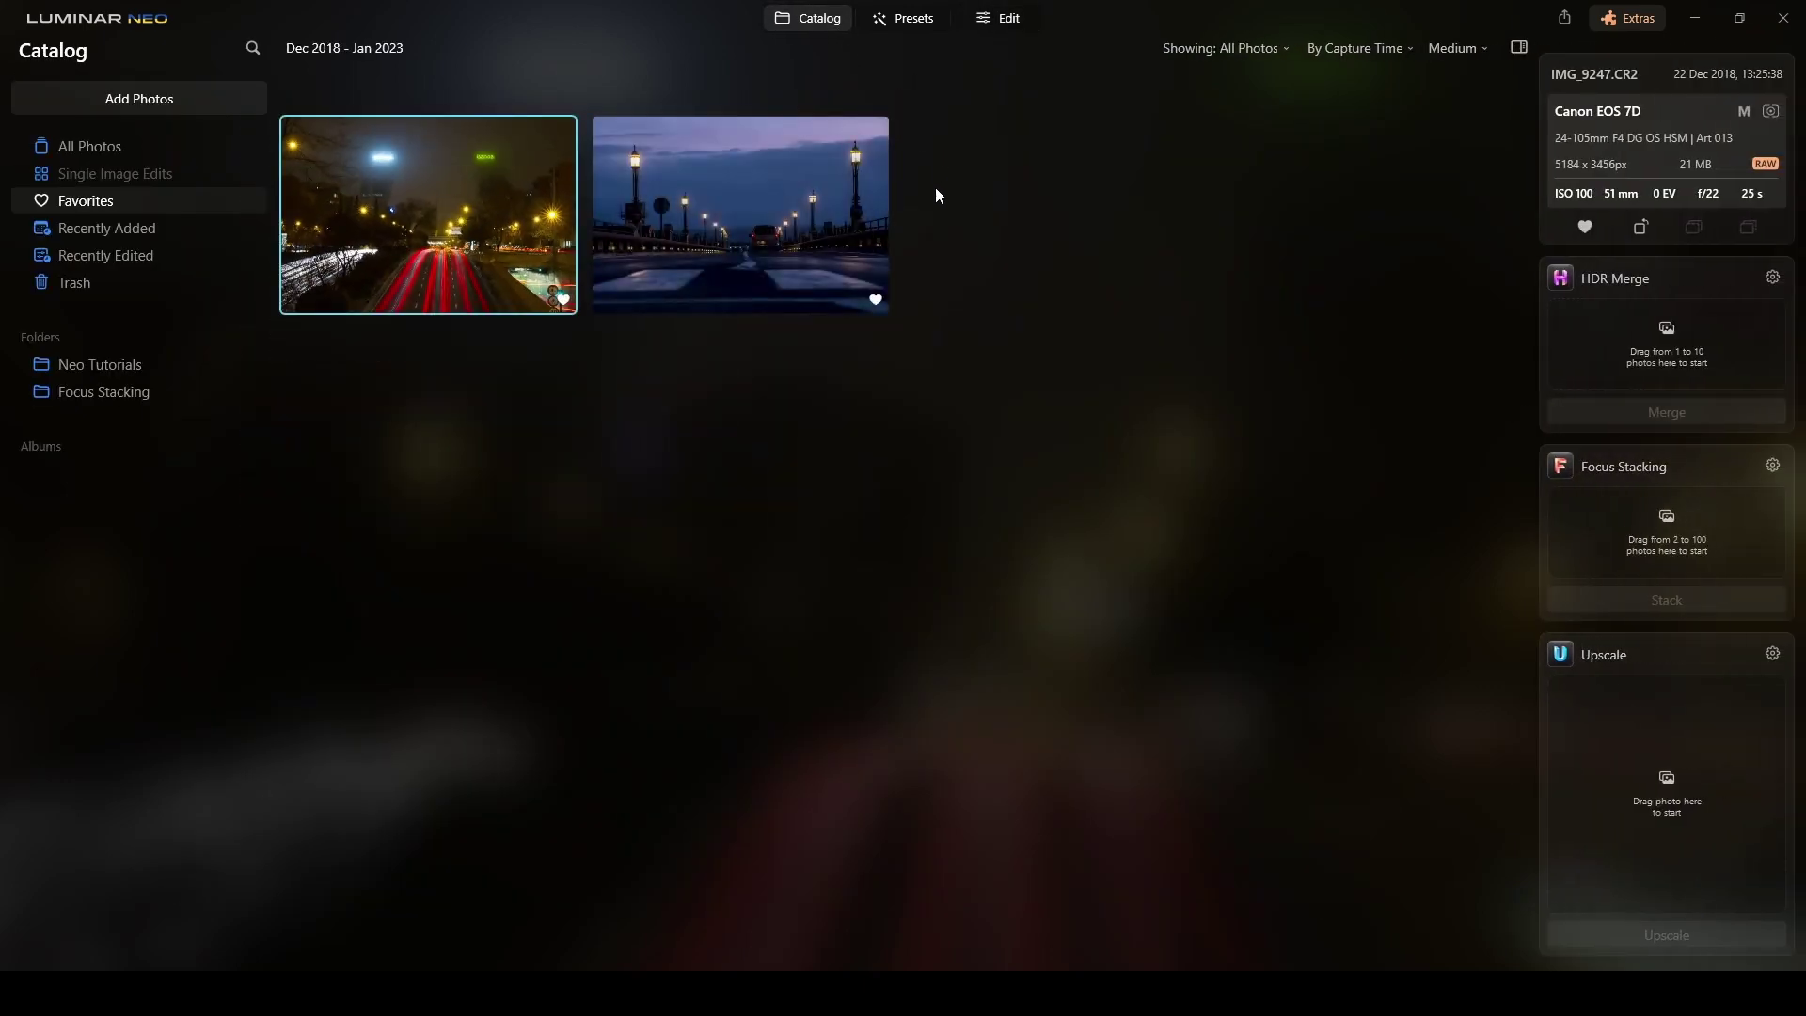
click(775, 199)
click(992, 19)
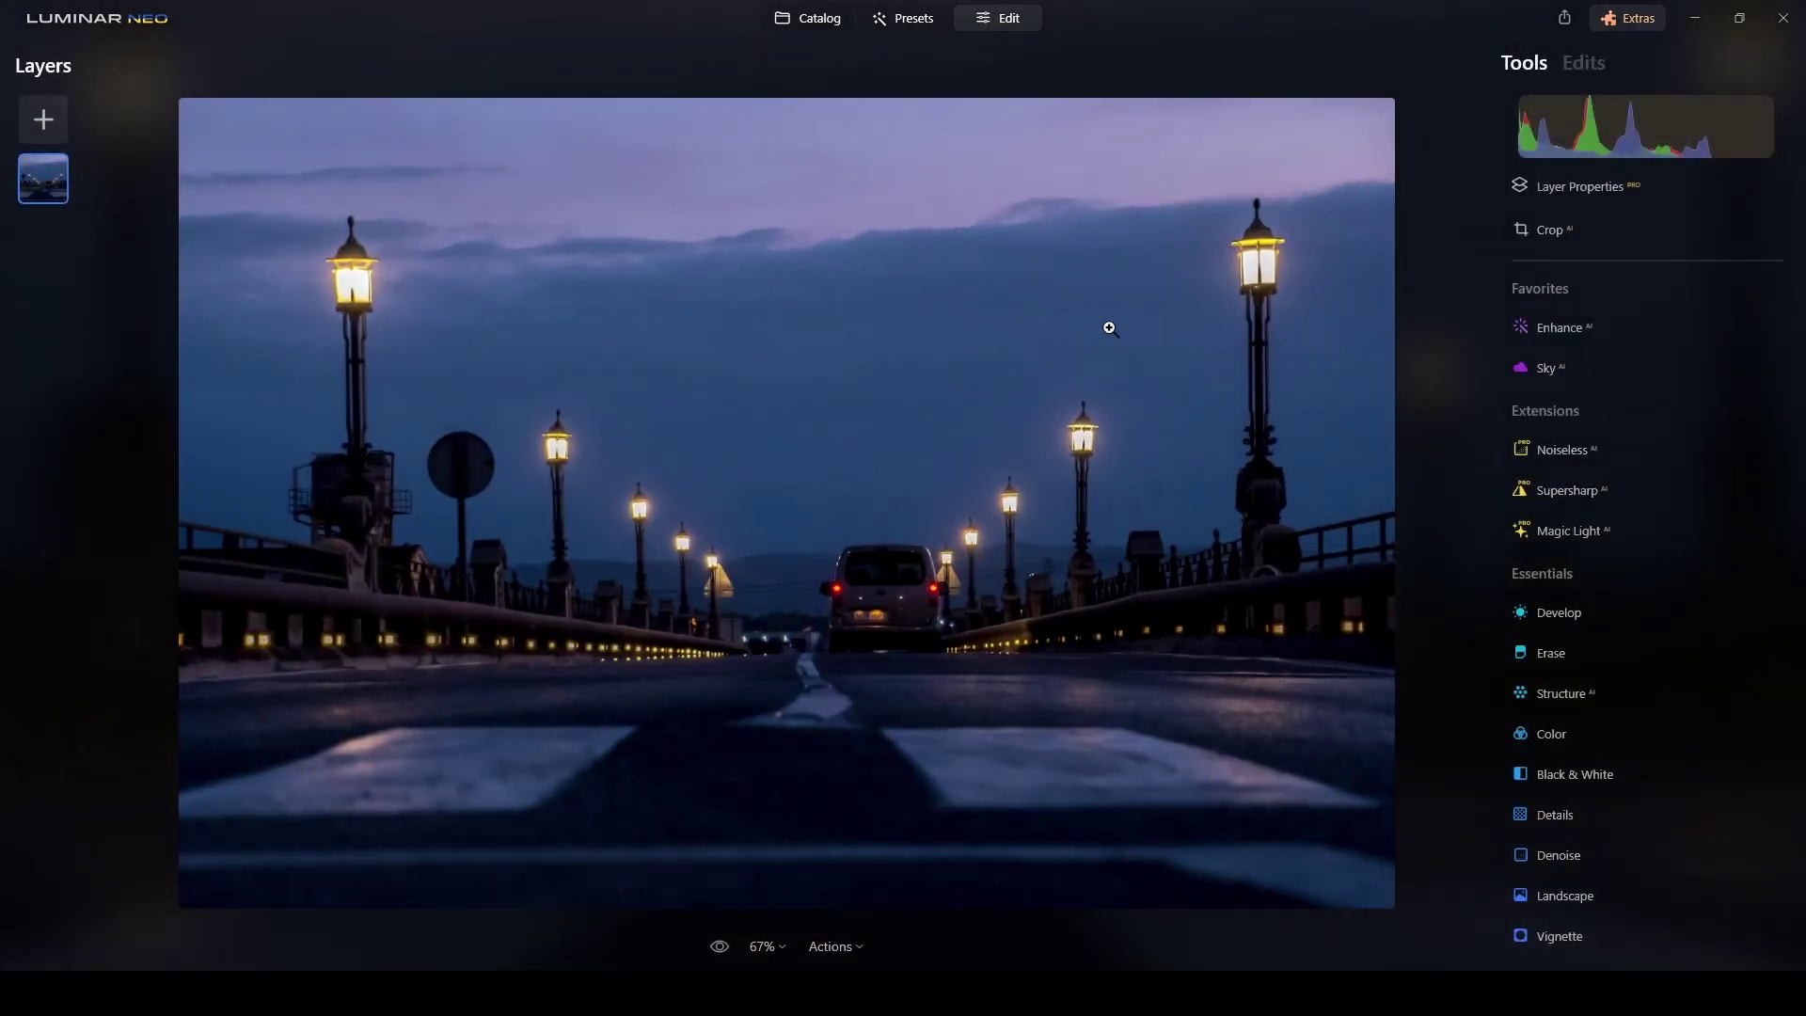
Step: Apply the Fast Fix preset from Favorites and return to the editor
click(915, 19)
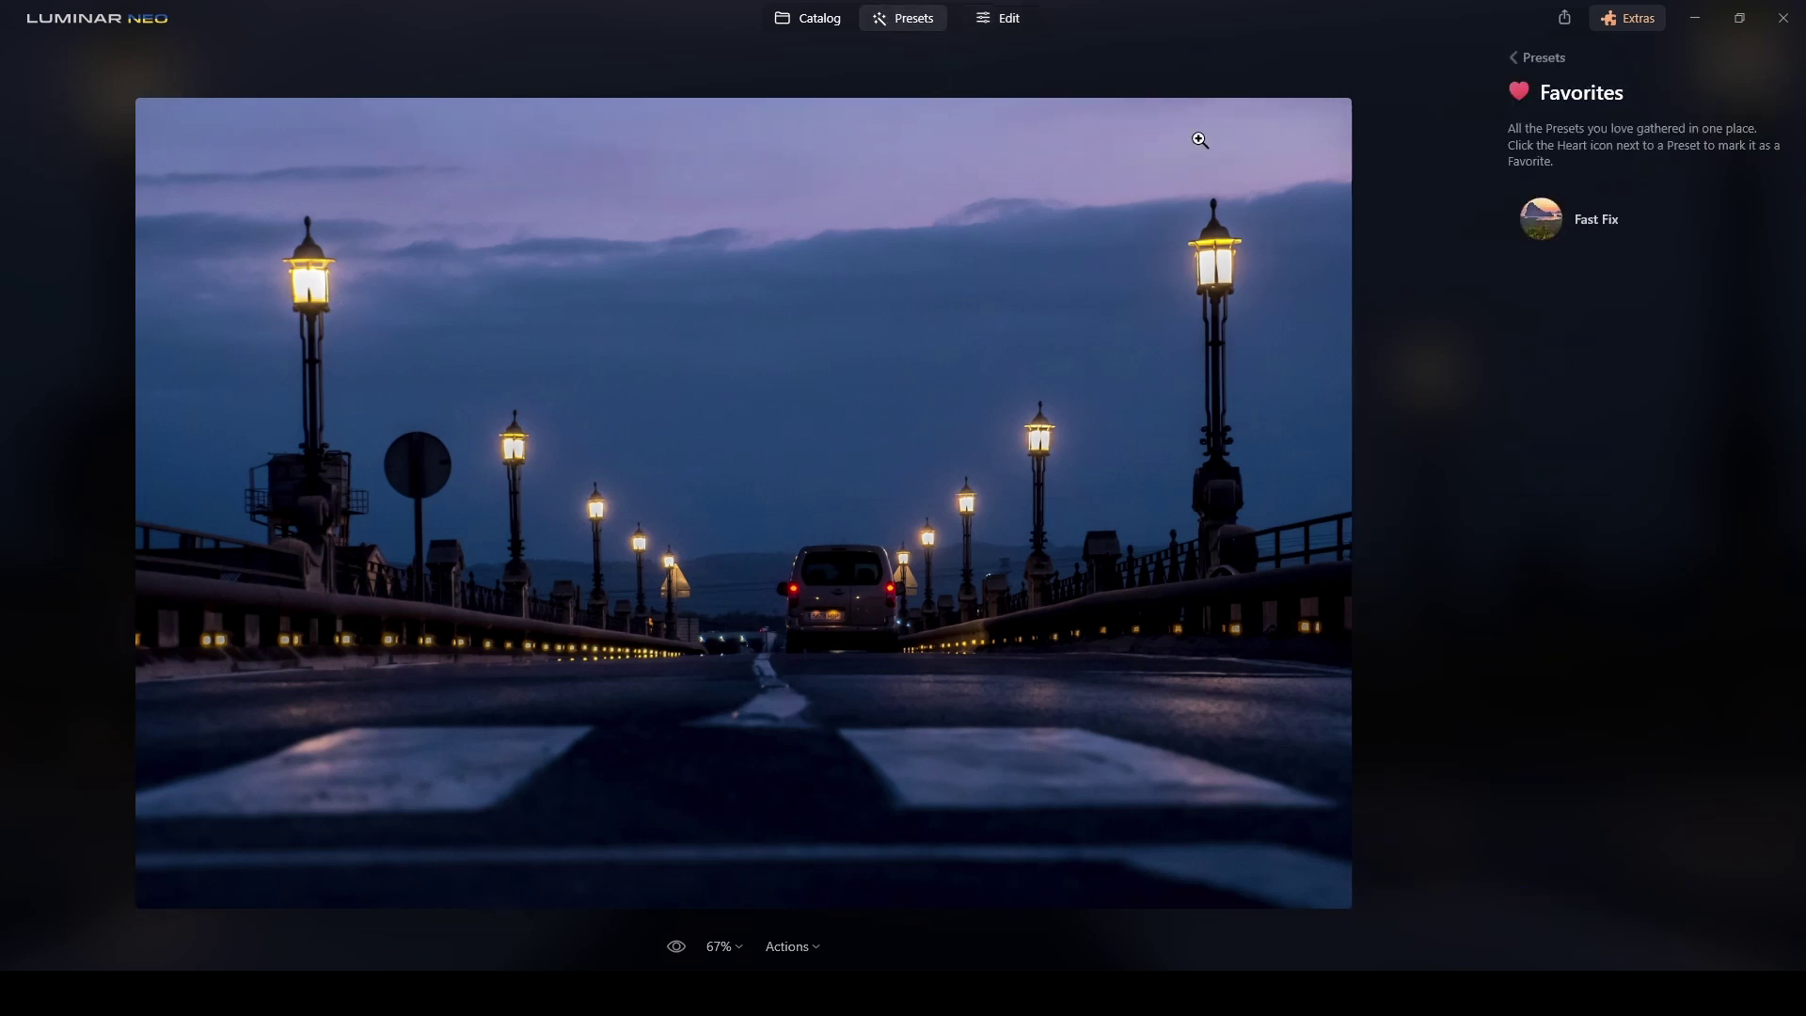
click(1529, 64)
click(1569, 272)
click(1586, 228)
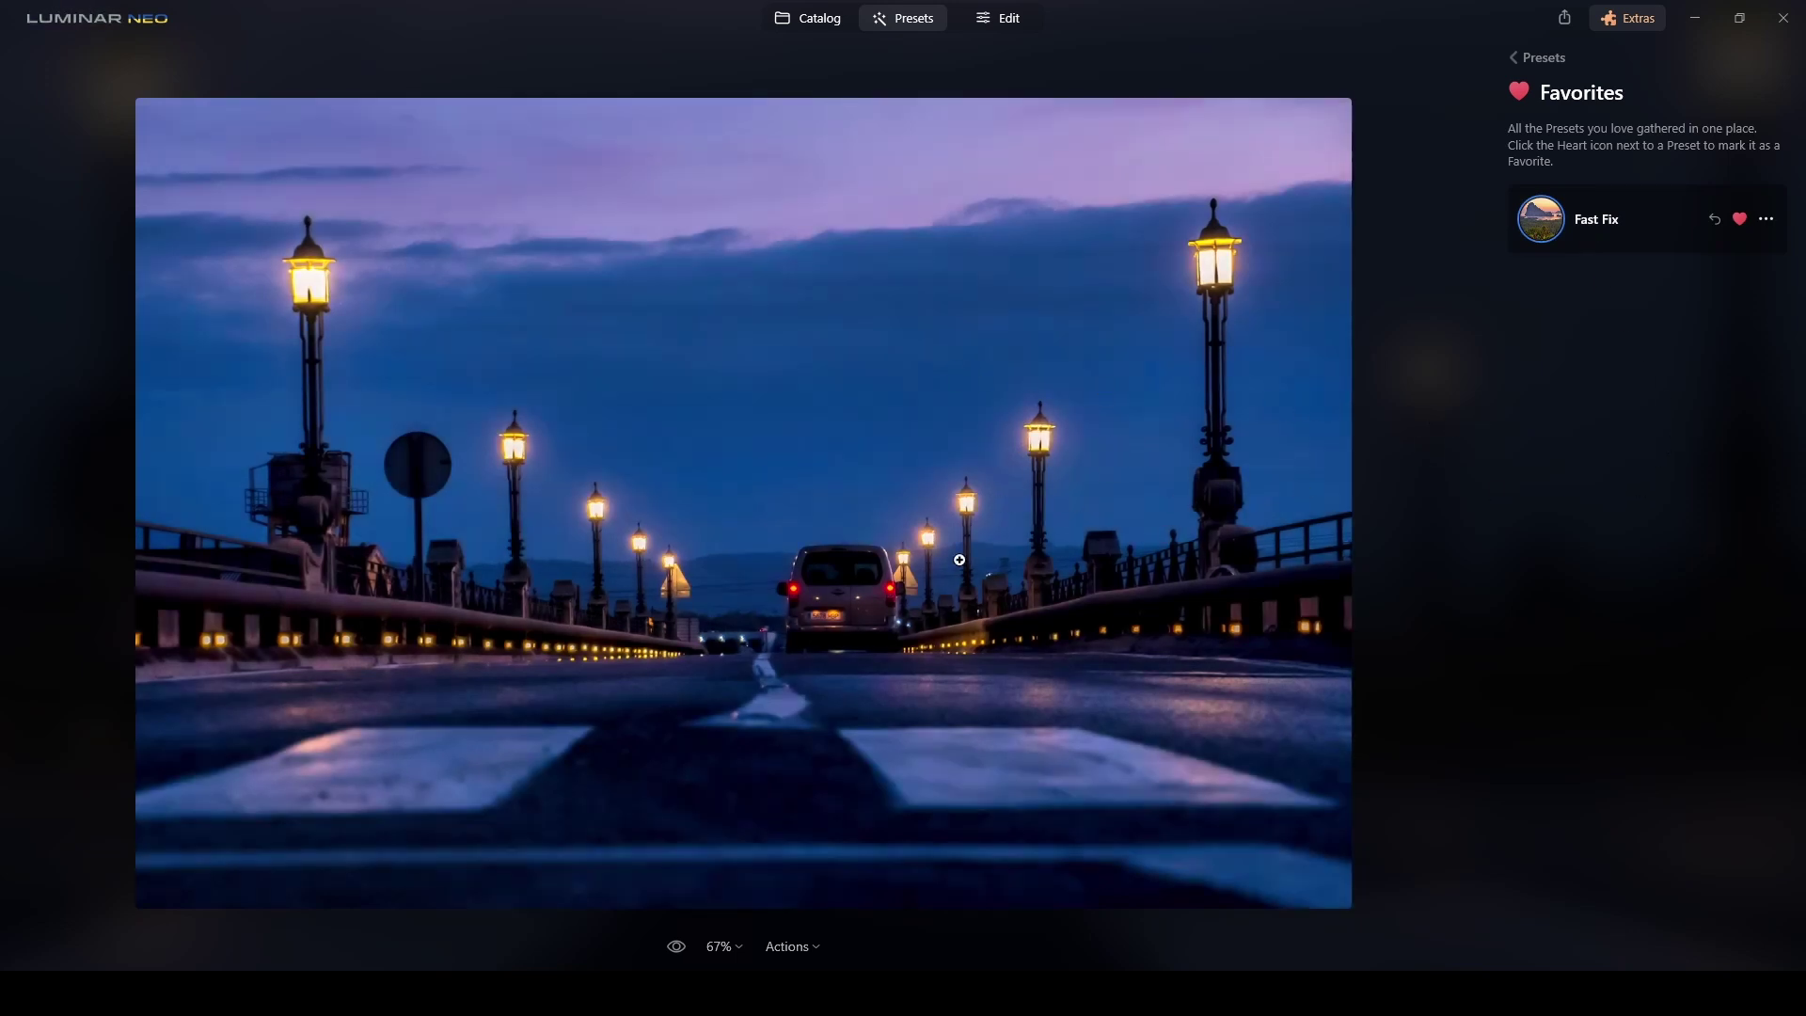
click(1005, 18)
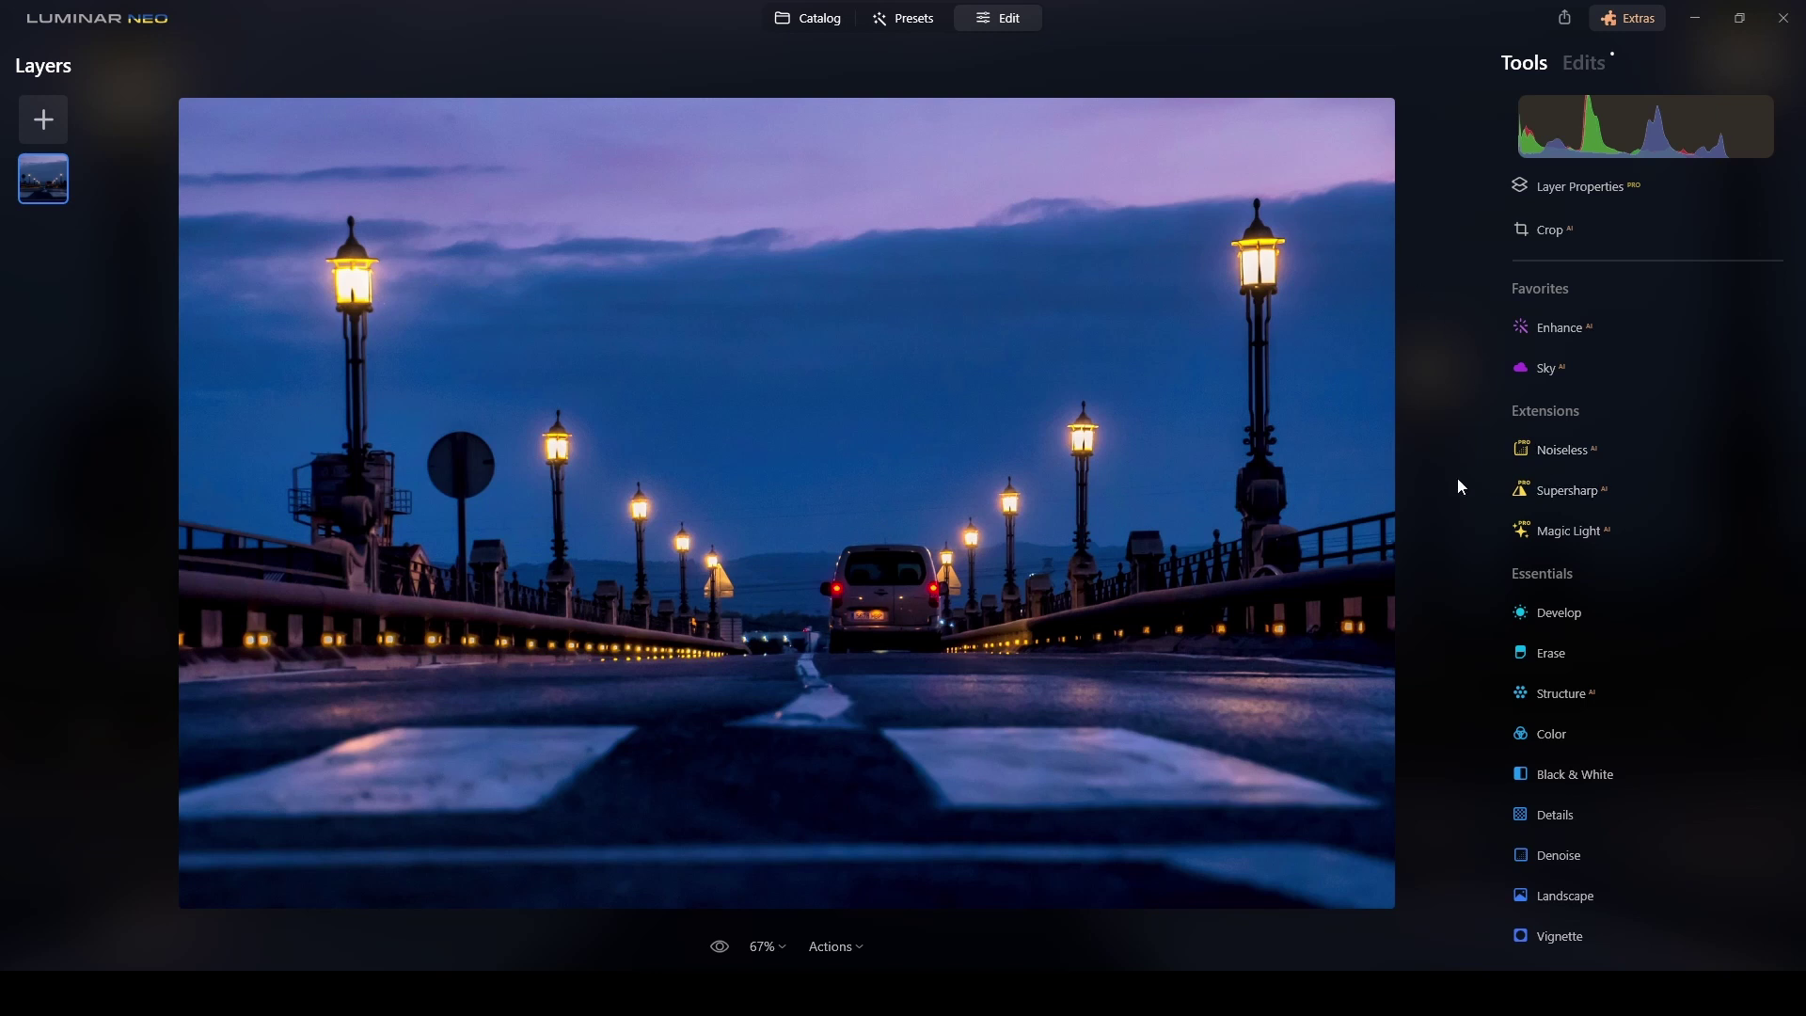
Step: Set Magic Light Intensity to 59 to add starbursts to the bridge lamps
click(1570, 533)
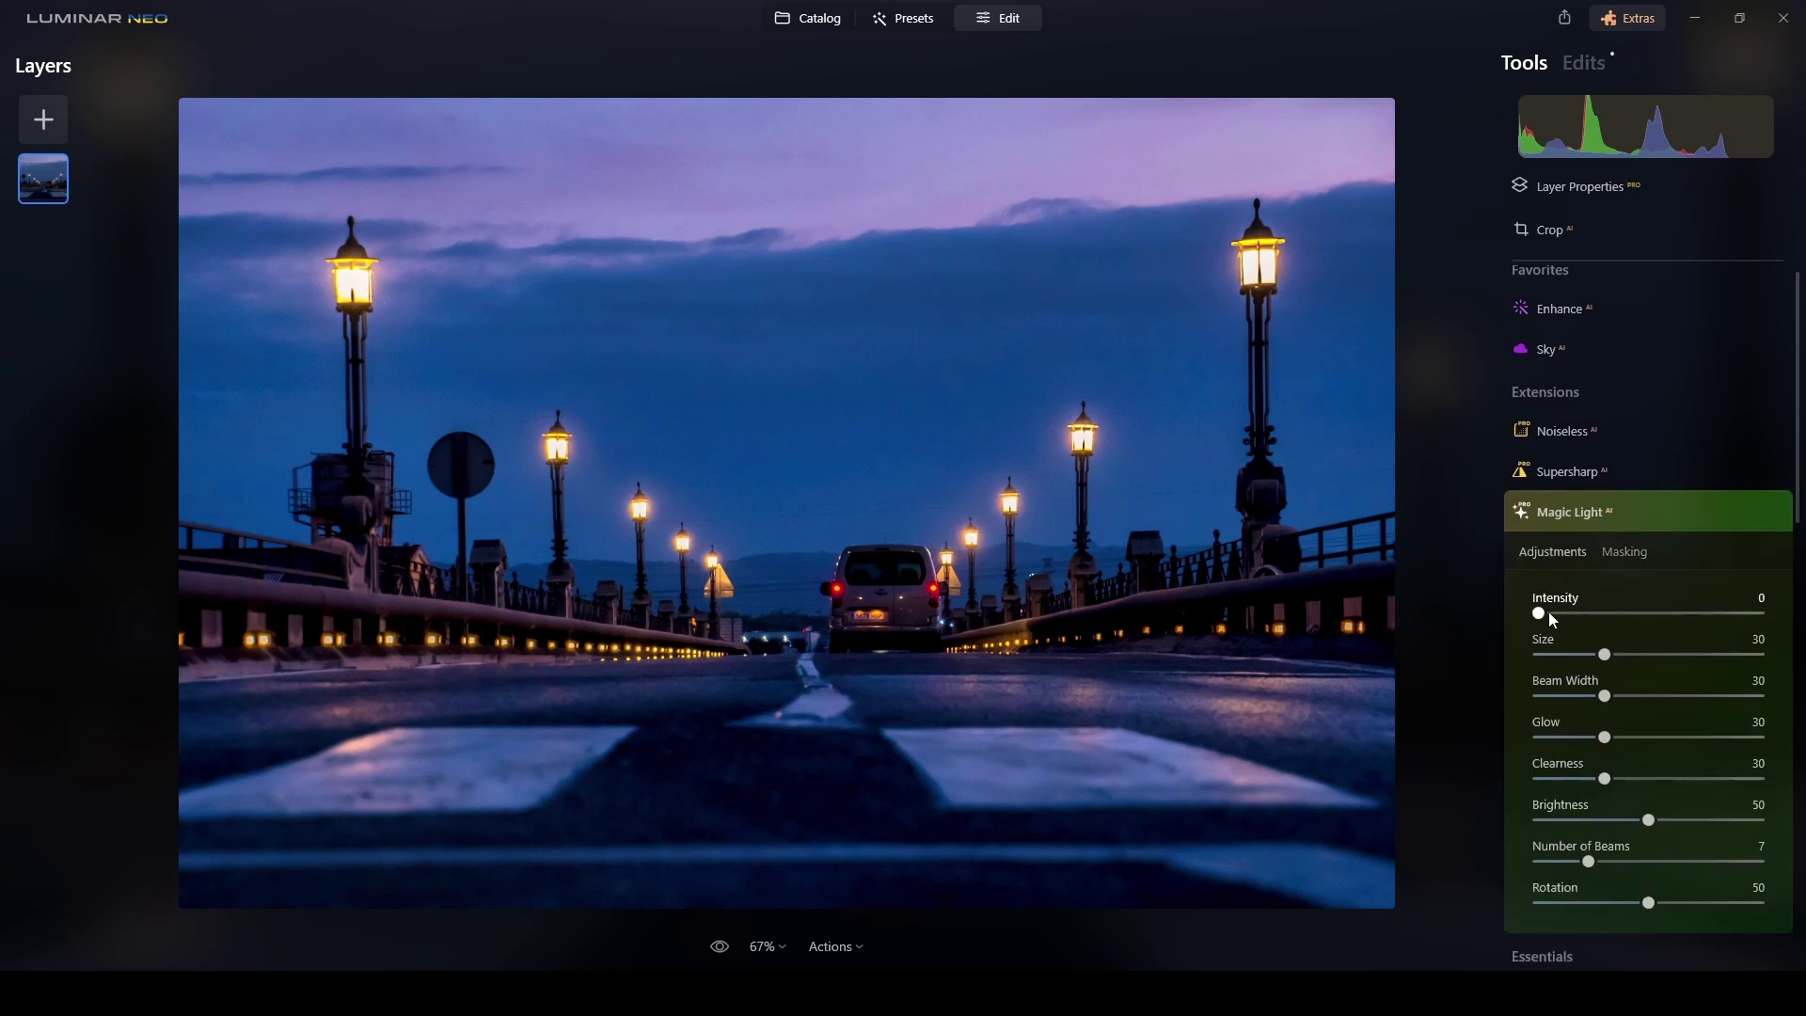
drag(1549, 613, 1670, 618)
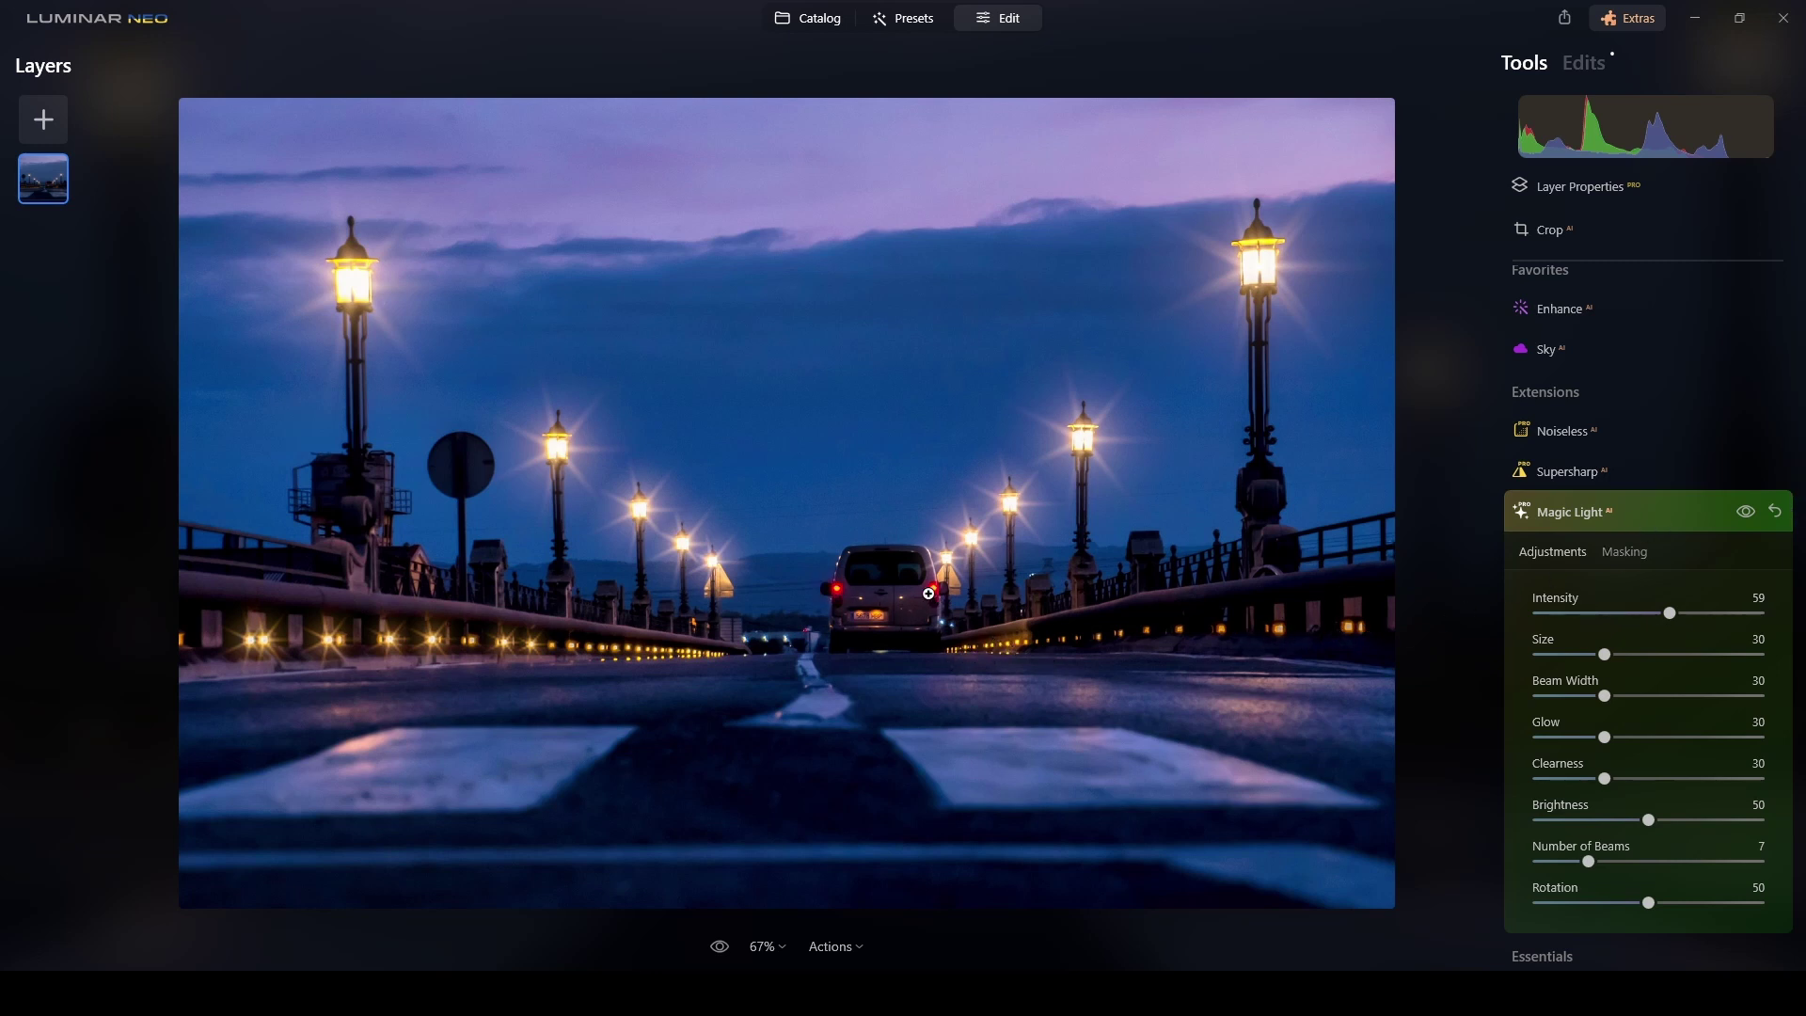
Step: Remove the Magic Light effect from the bridge photo's applied edits
click(1673, 508)
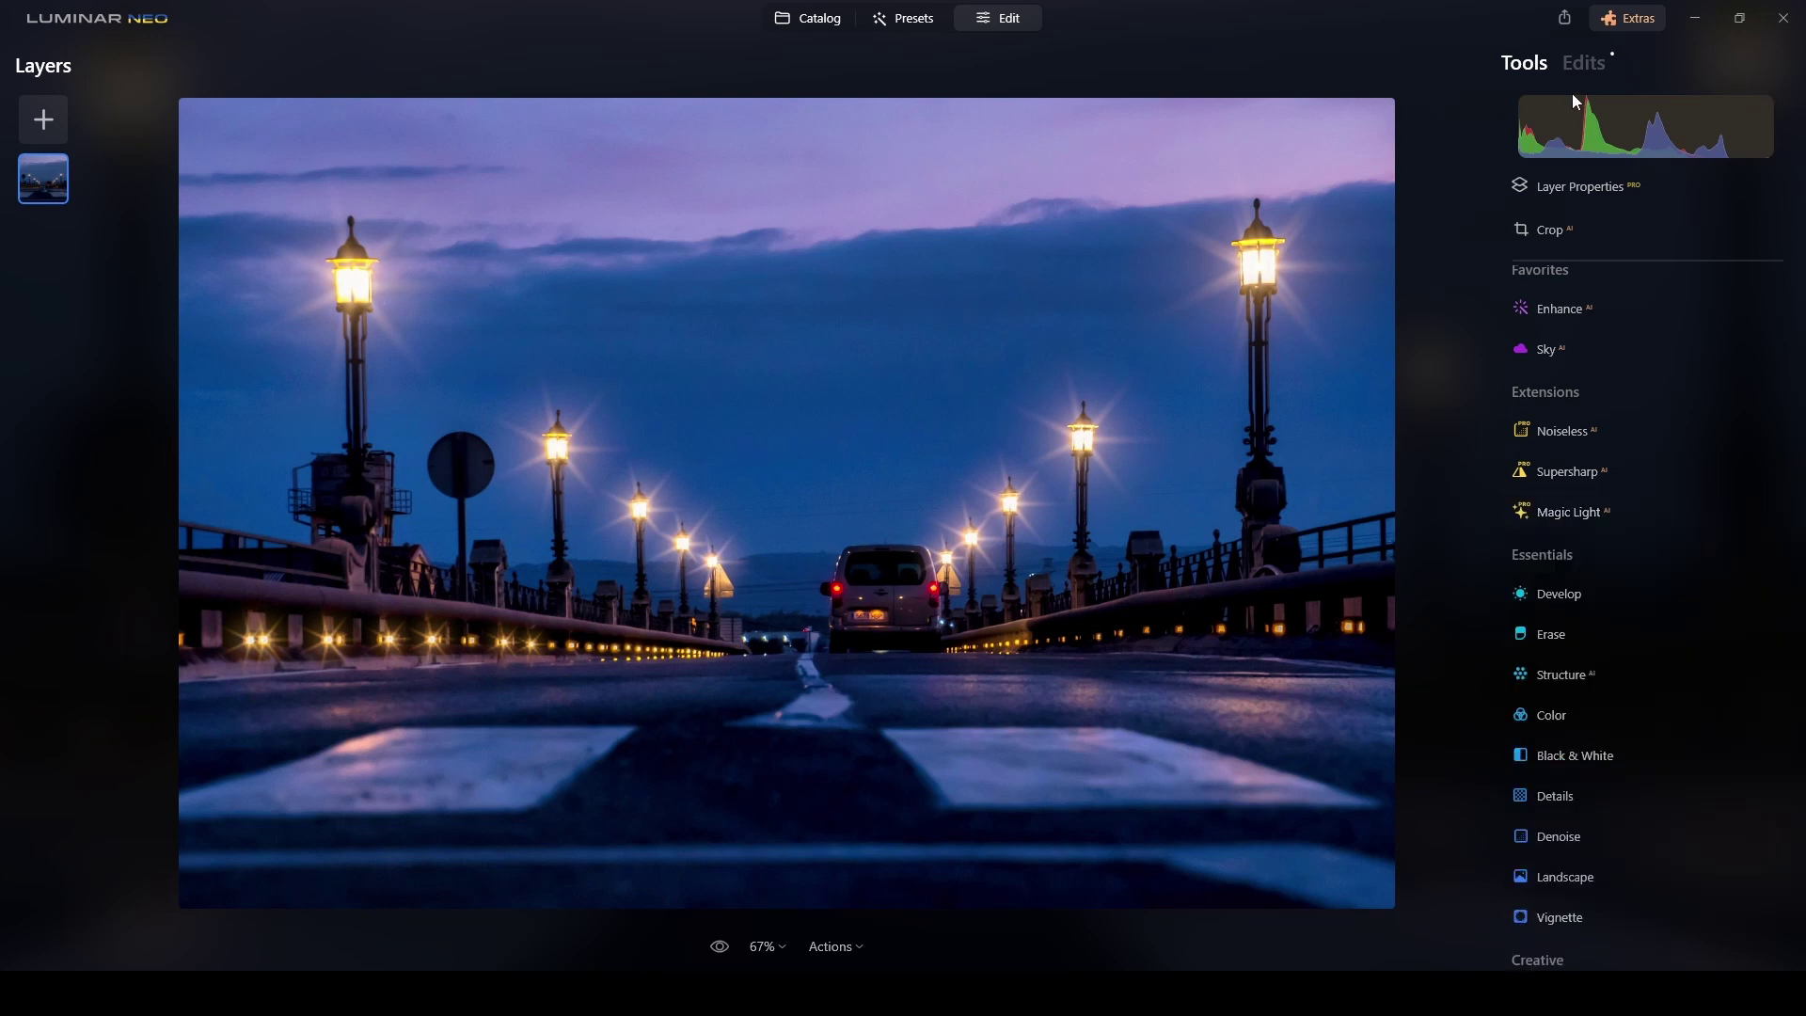
click(1580, 65)
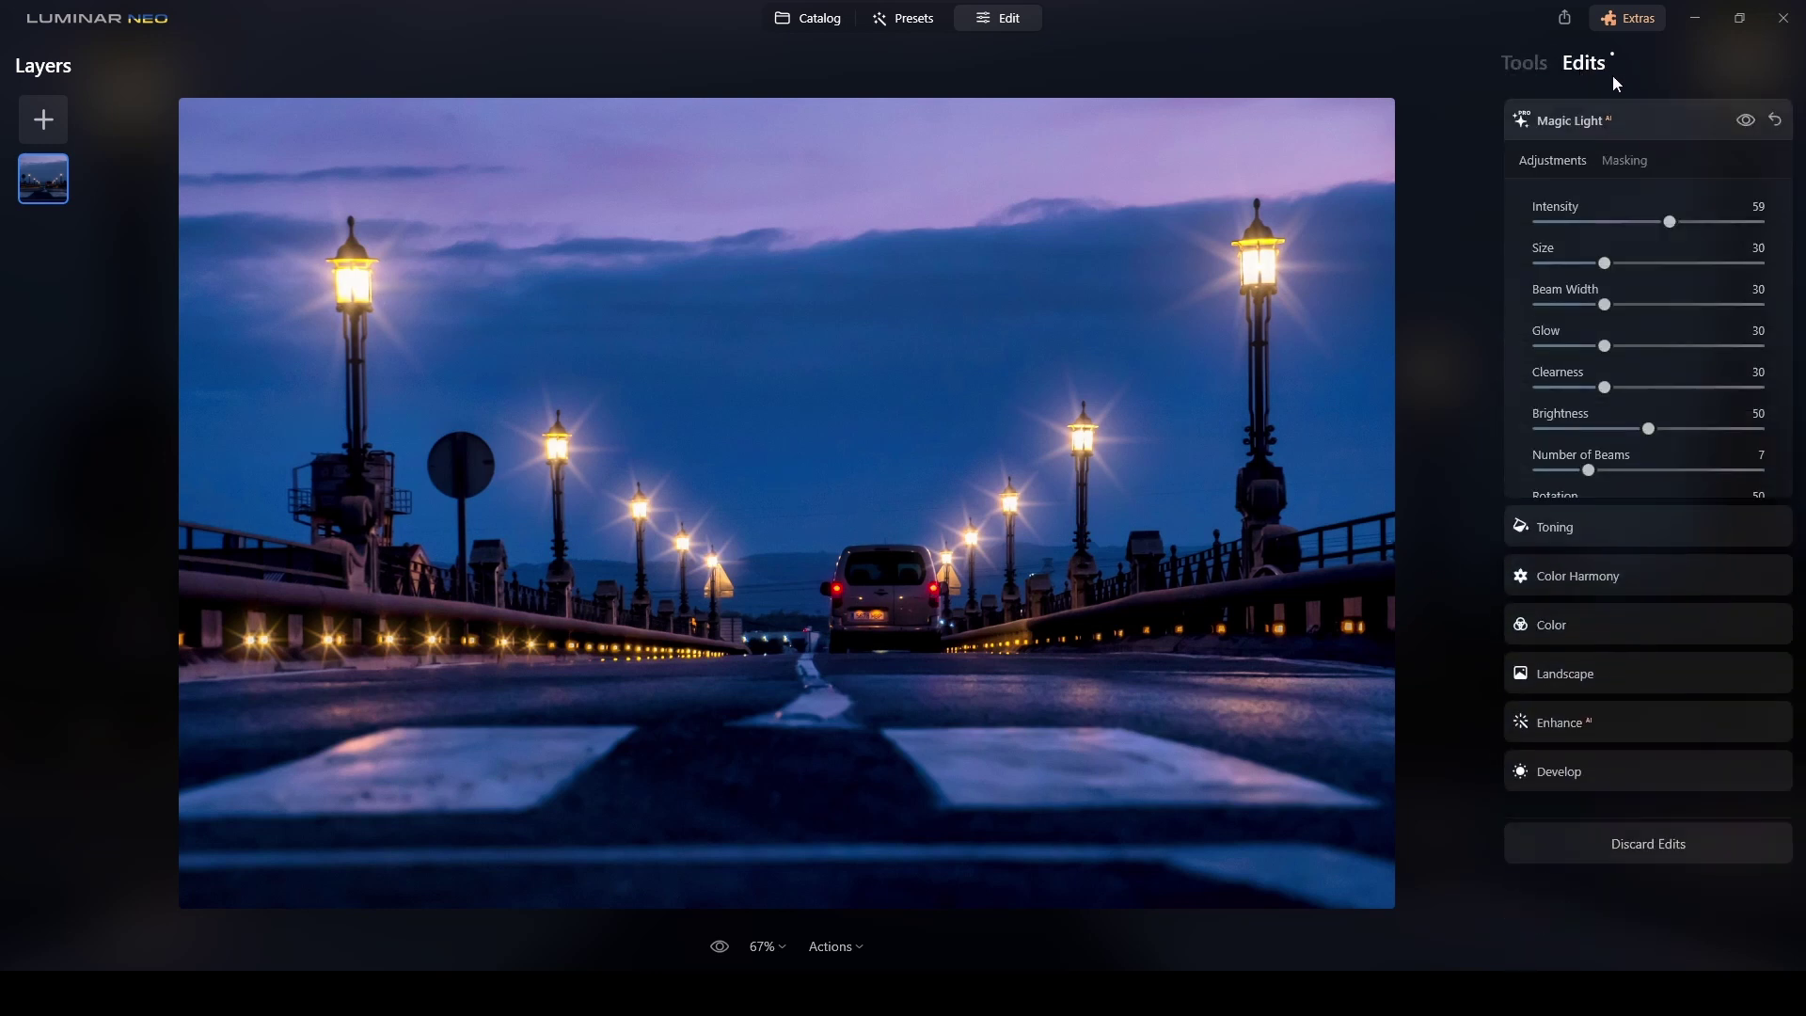
click(1774, 119)
click(1748, 121)
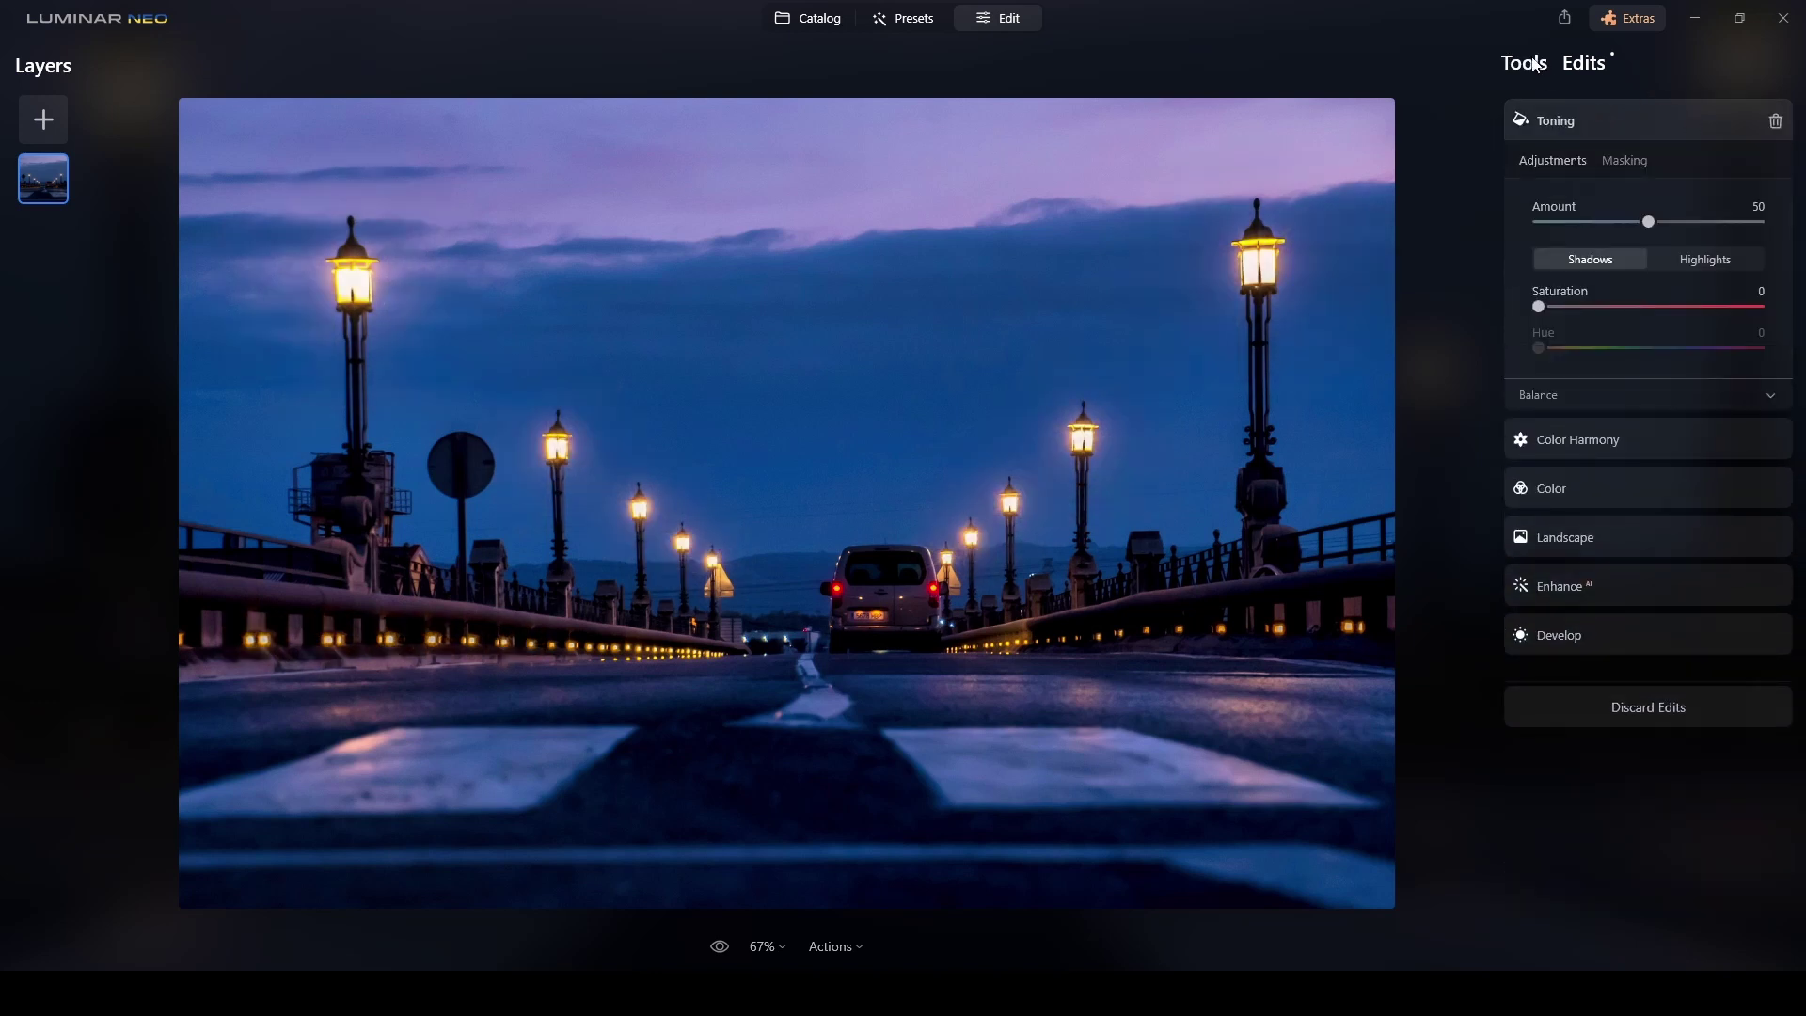
click(1523, 63)
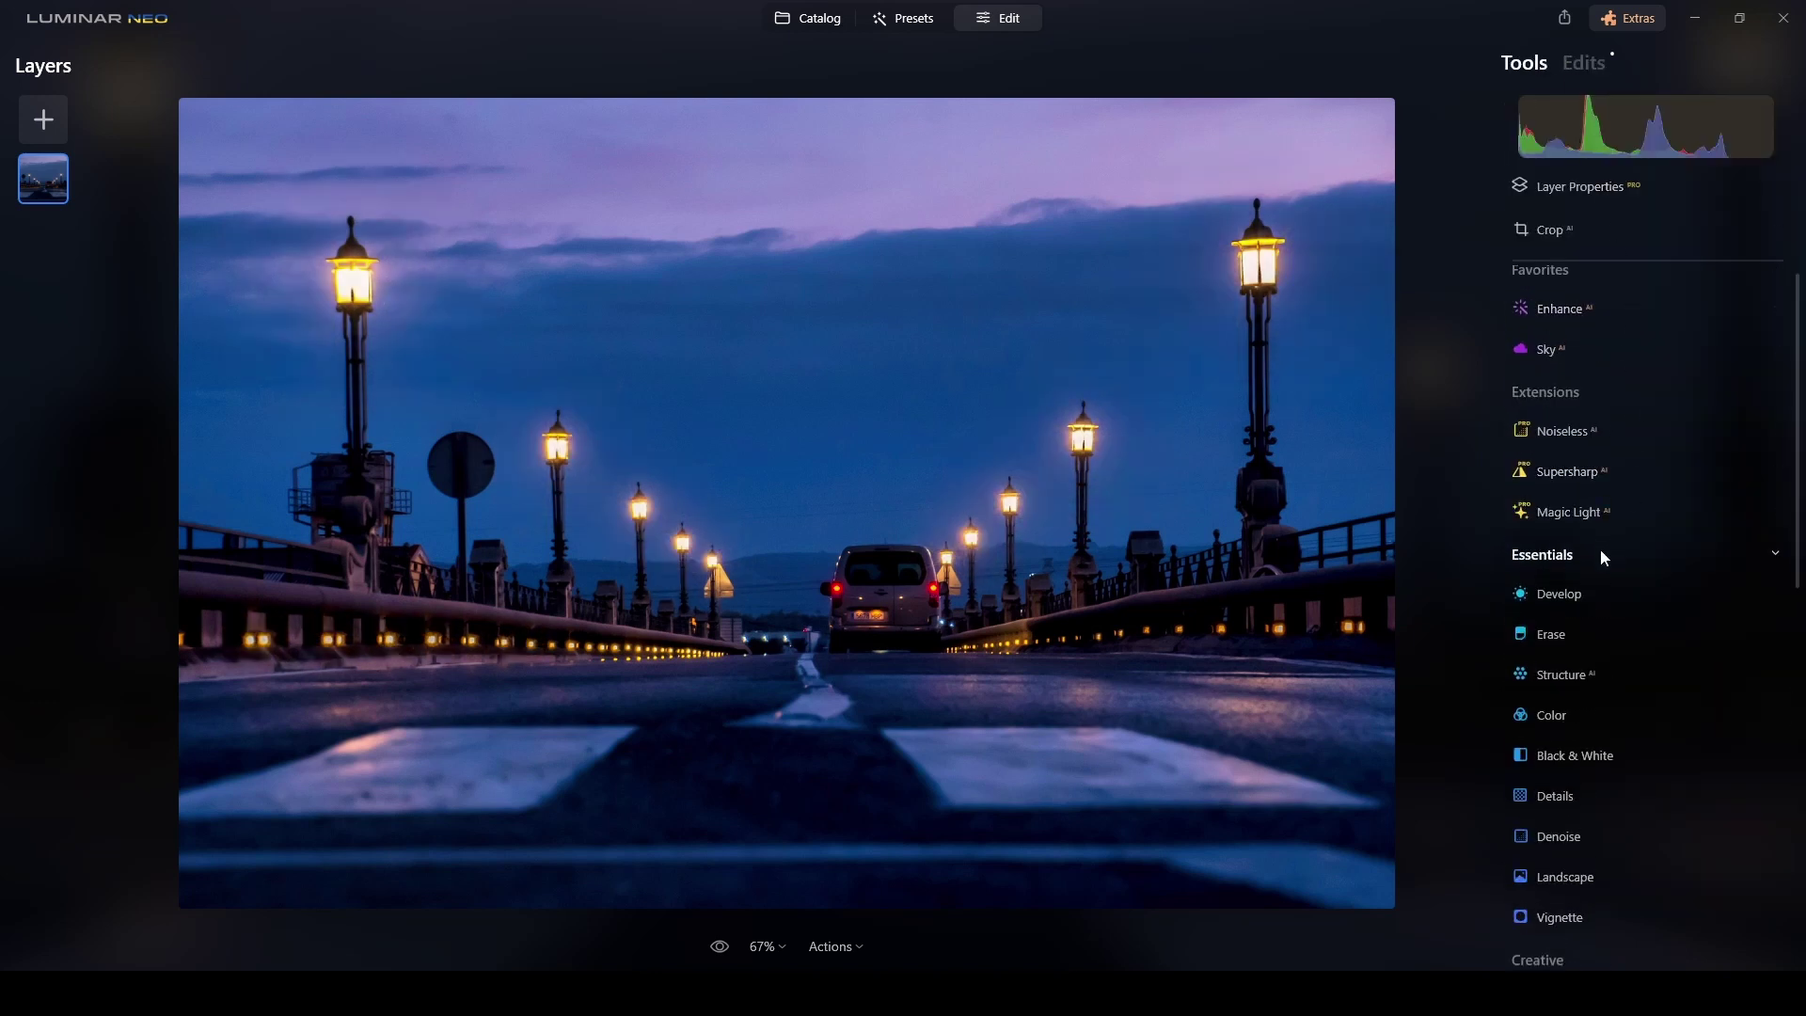
Step: Raise the Develop Exposure of the bridge photo to 3.03
click(1565, 598)
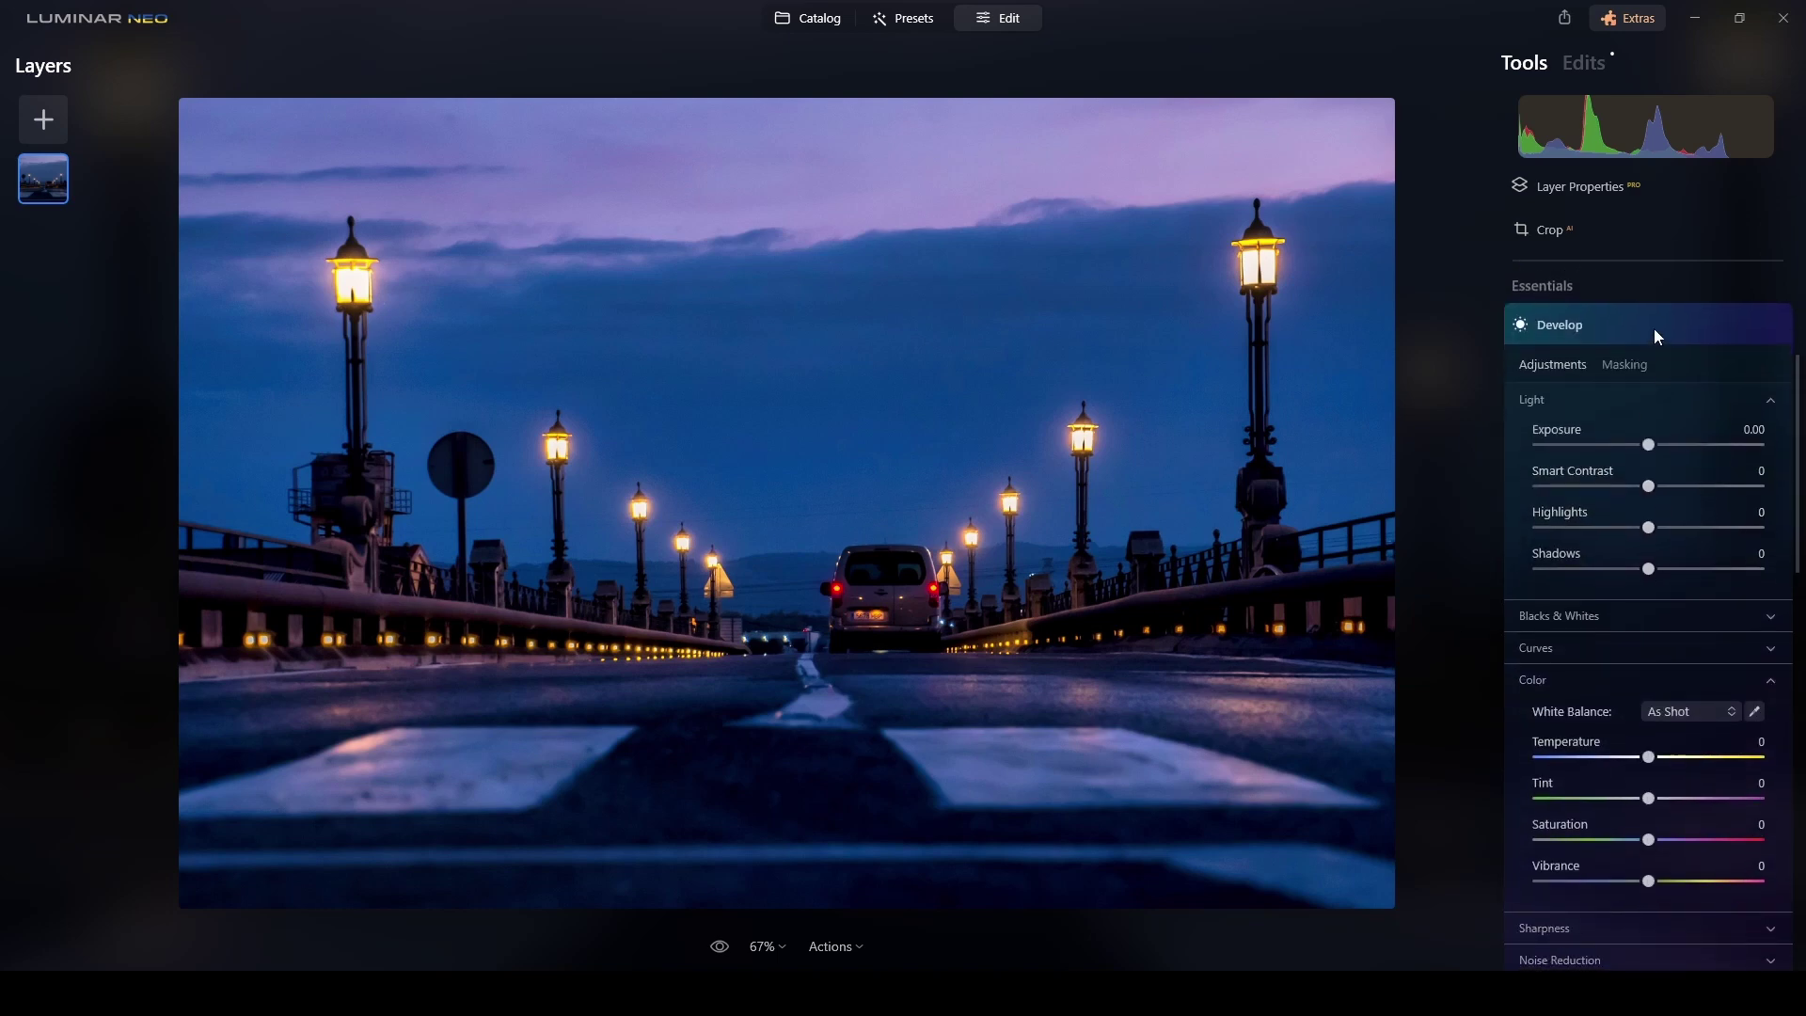
drag(1648, 445, 1717, 455)
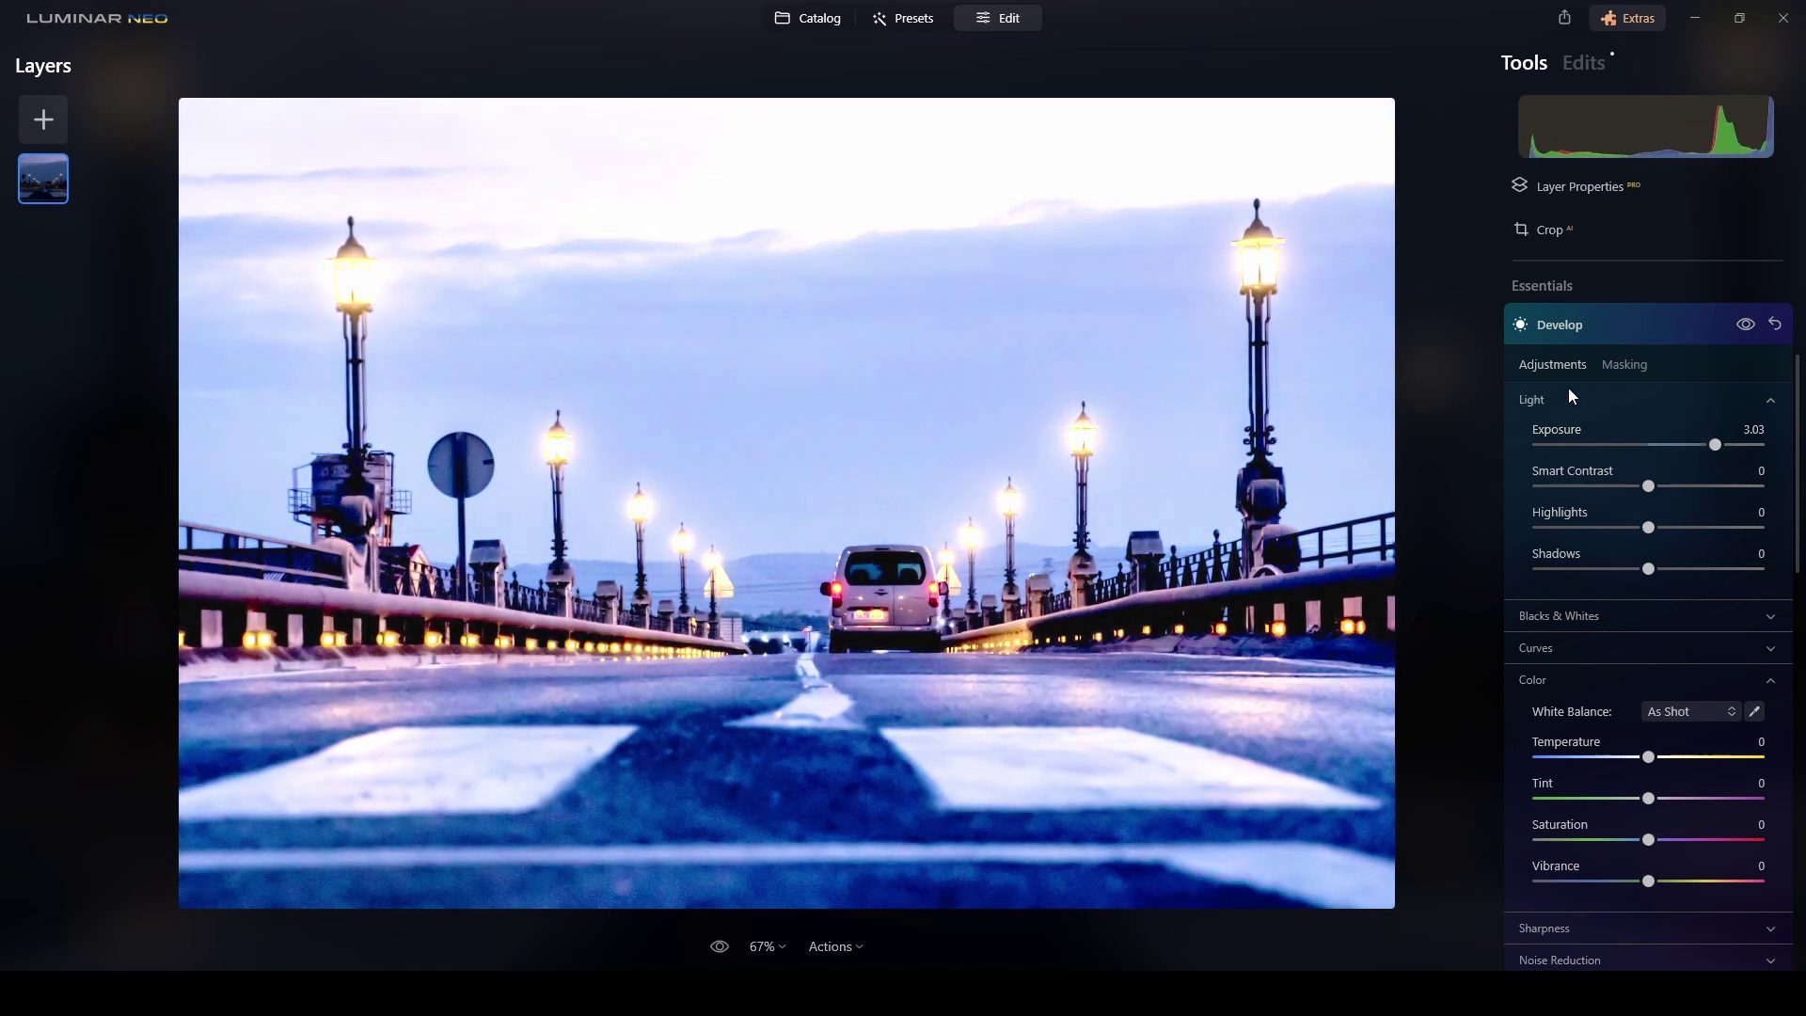
click(1623, 365)
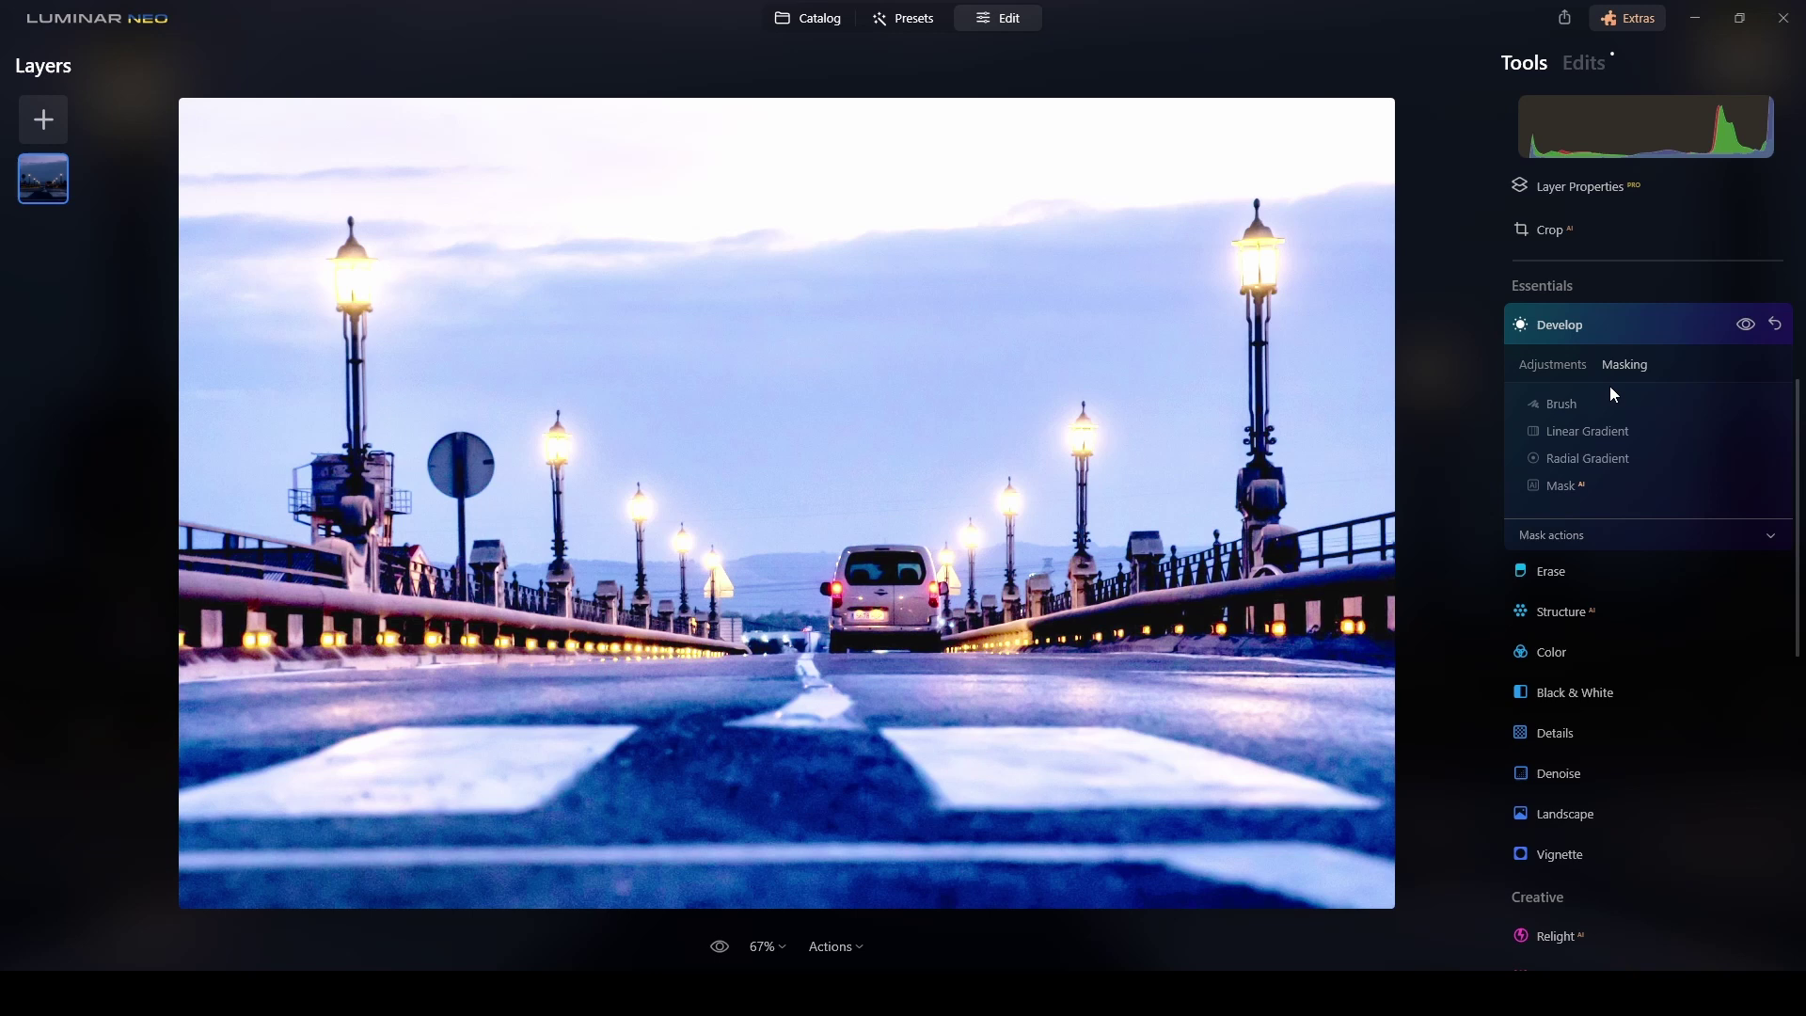
Step: Brush-mask the exposure boost onto the railing lights on both bridge sides, brush size 14
click(1567, 406)
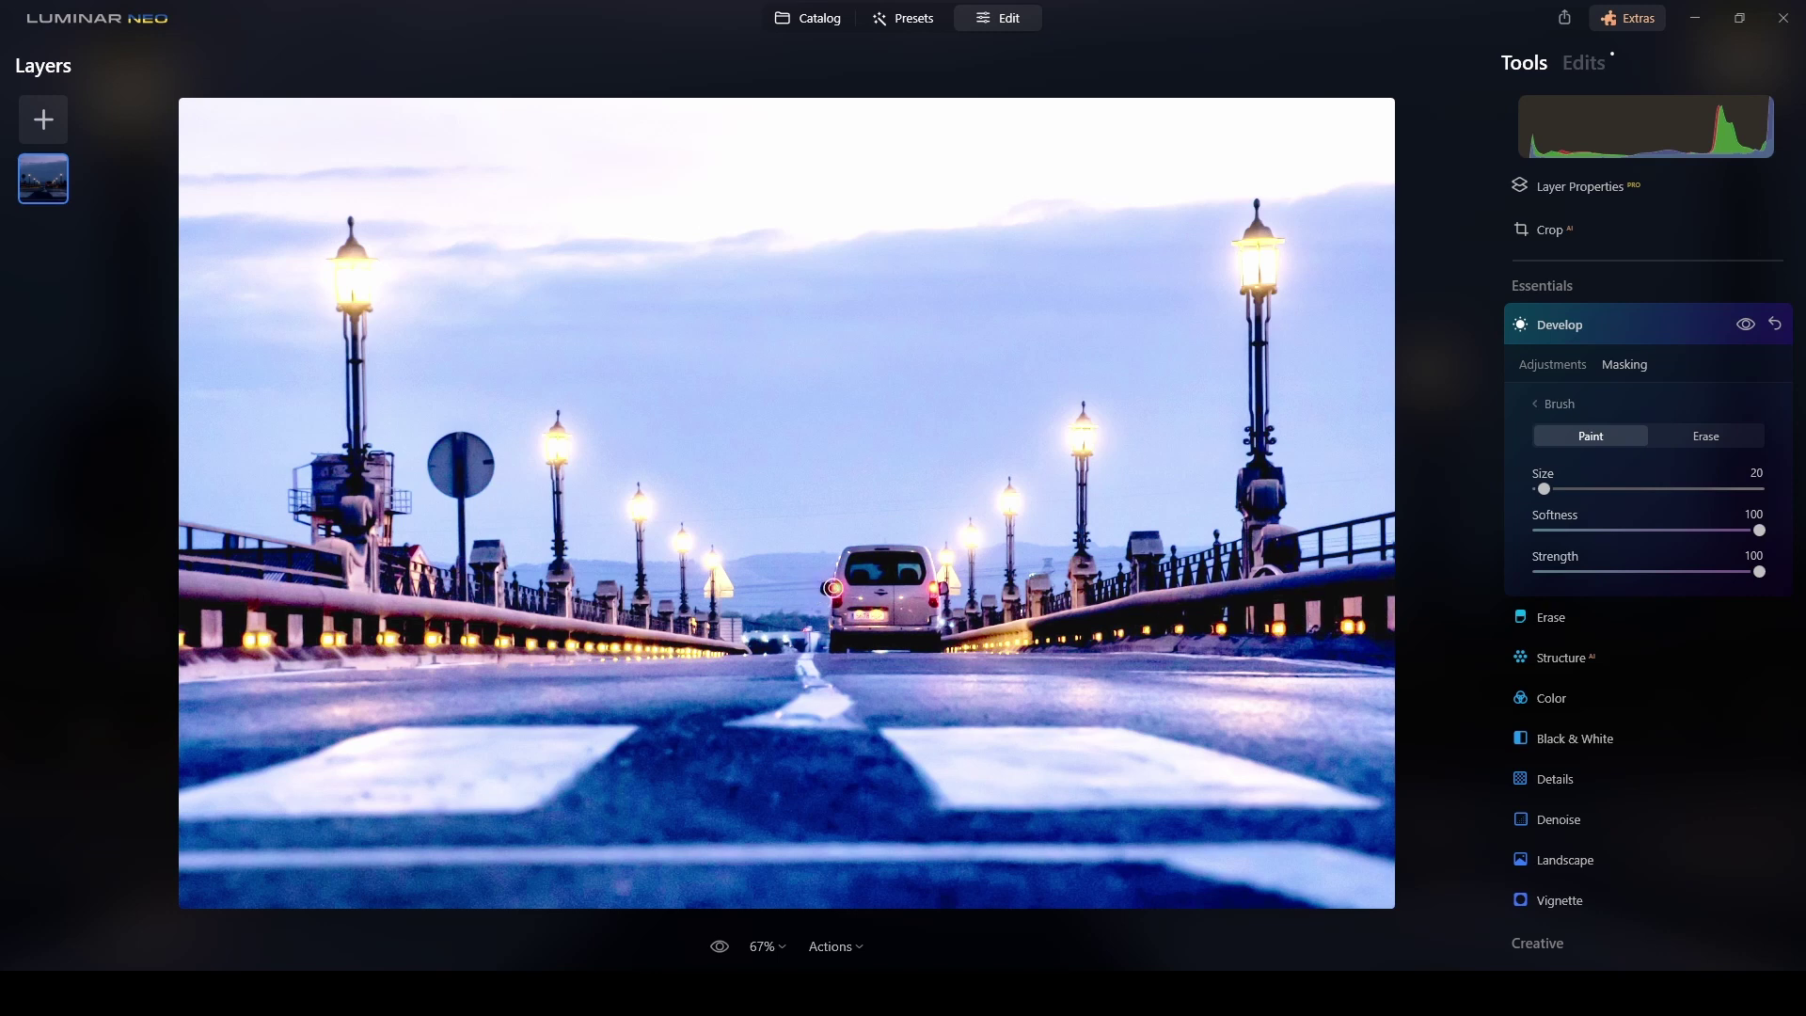
click(836, 588)
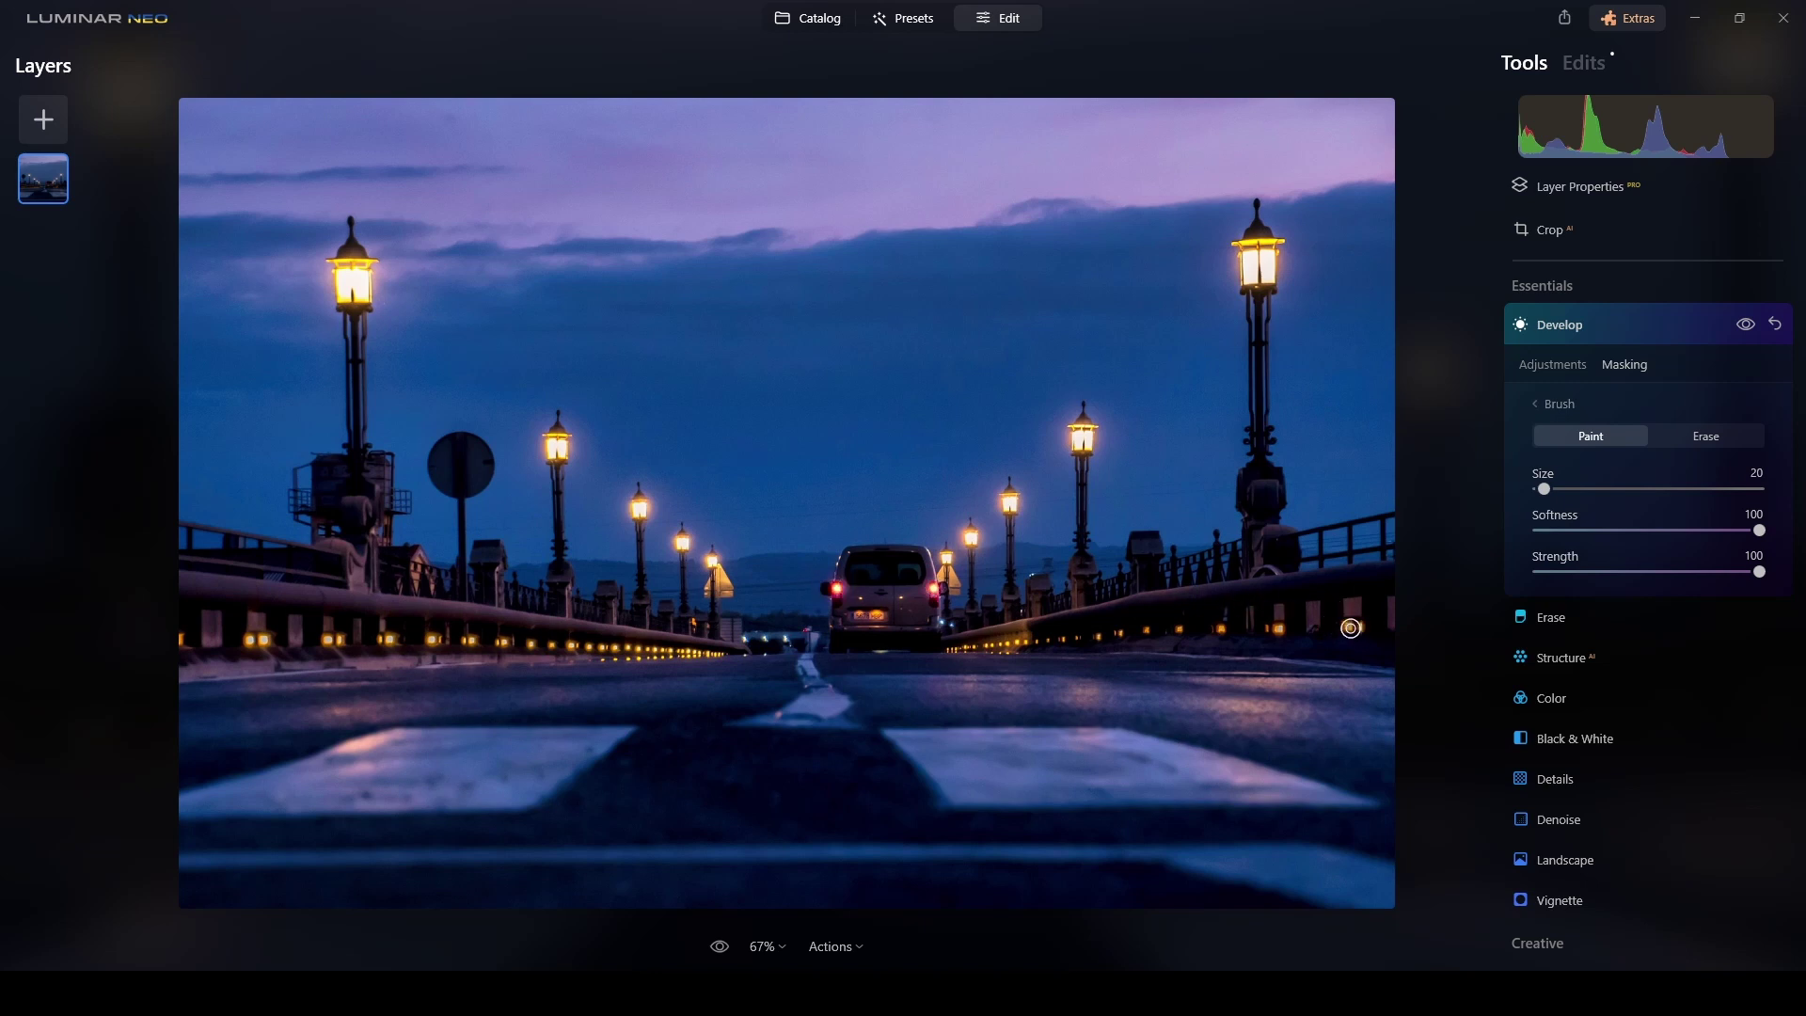
drag(1359, 627, 1034, 640)
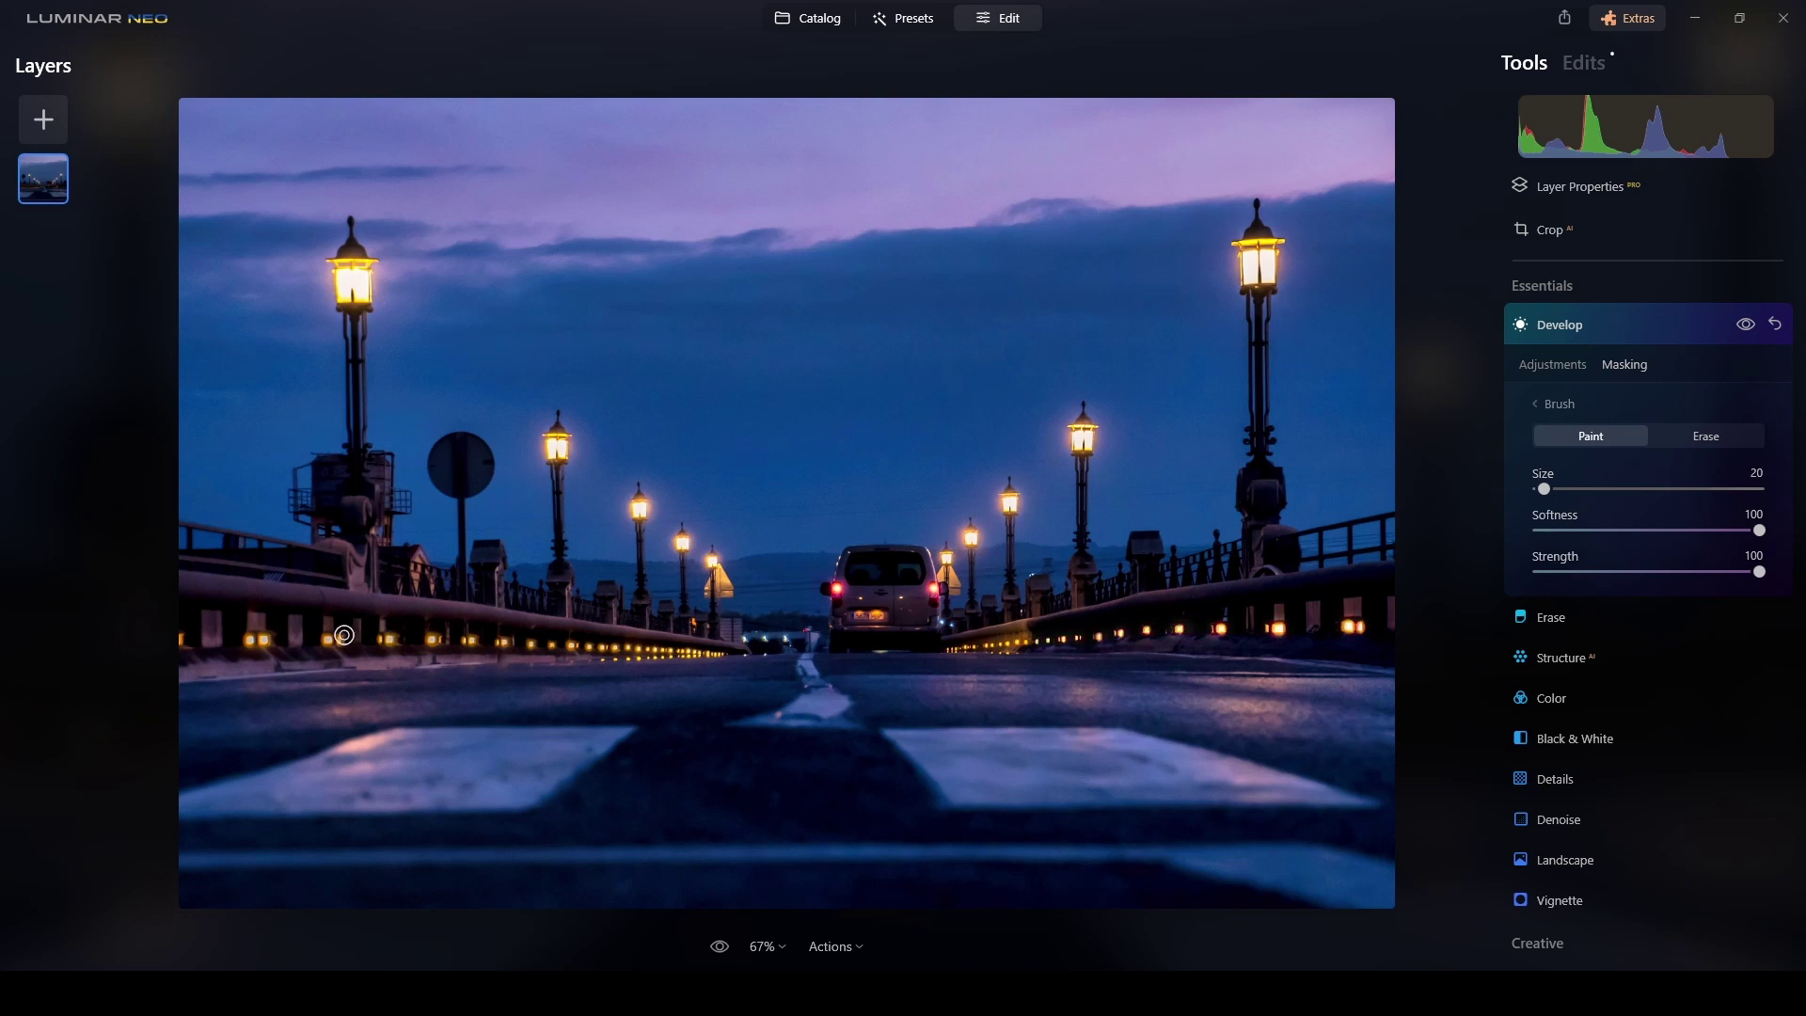
drag(328, 640, 698, 654)
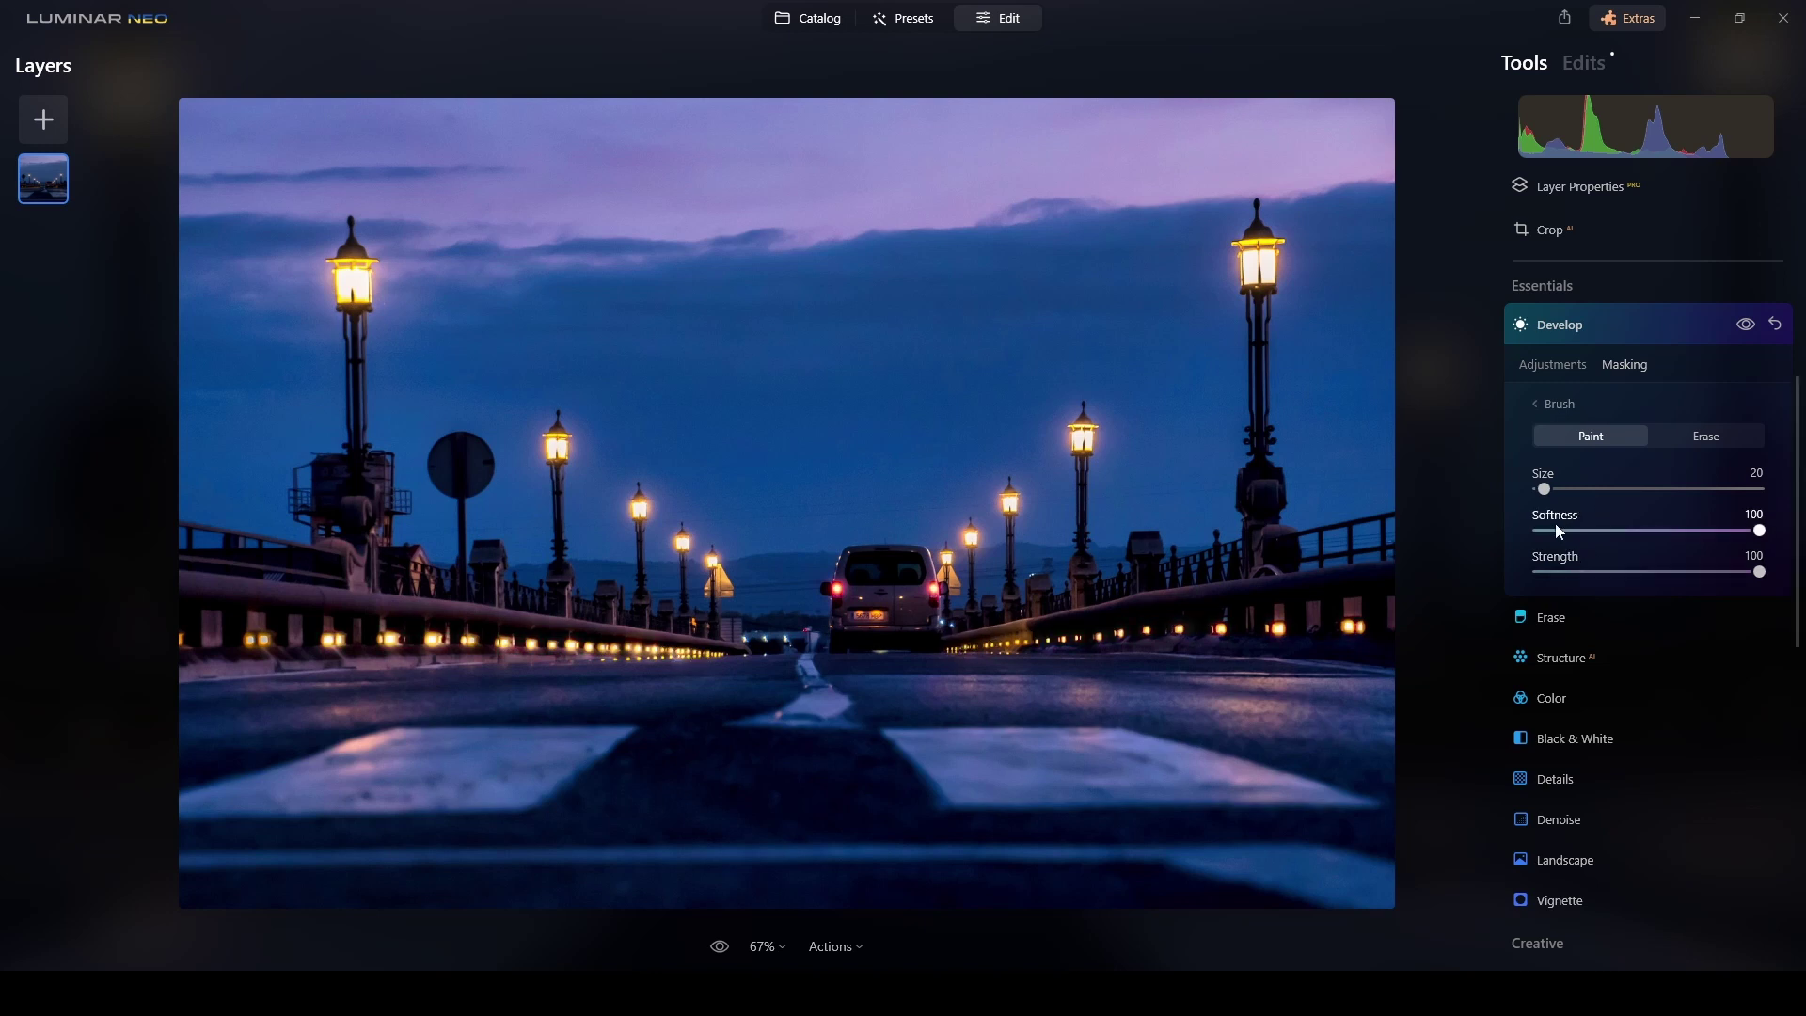
drag(1543, 489, 1539, 489)
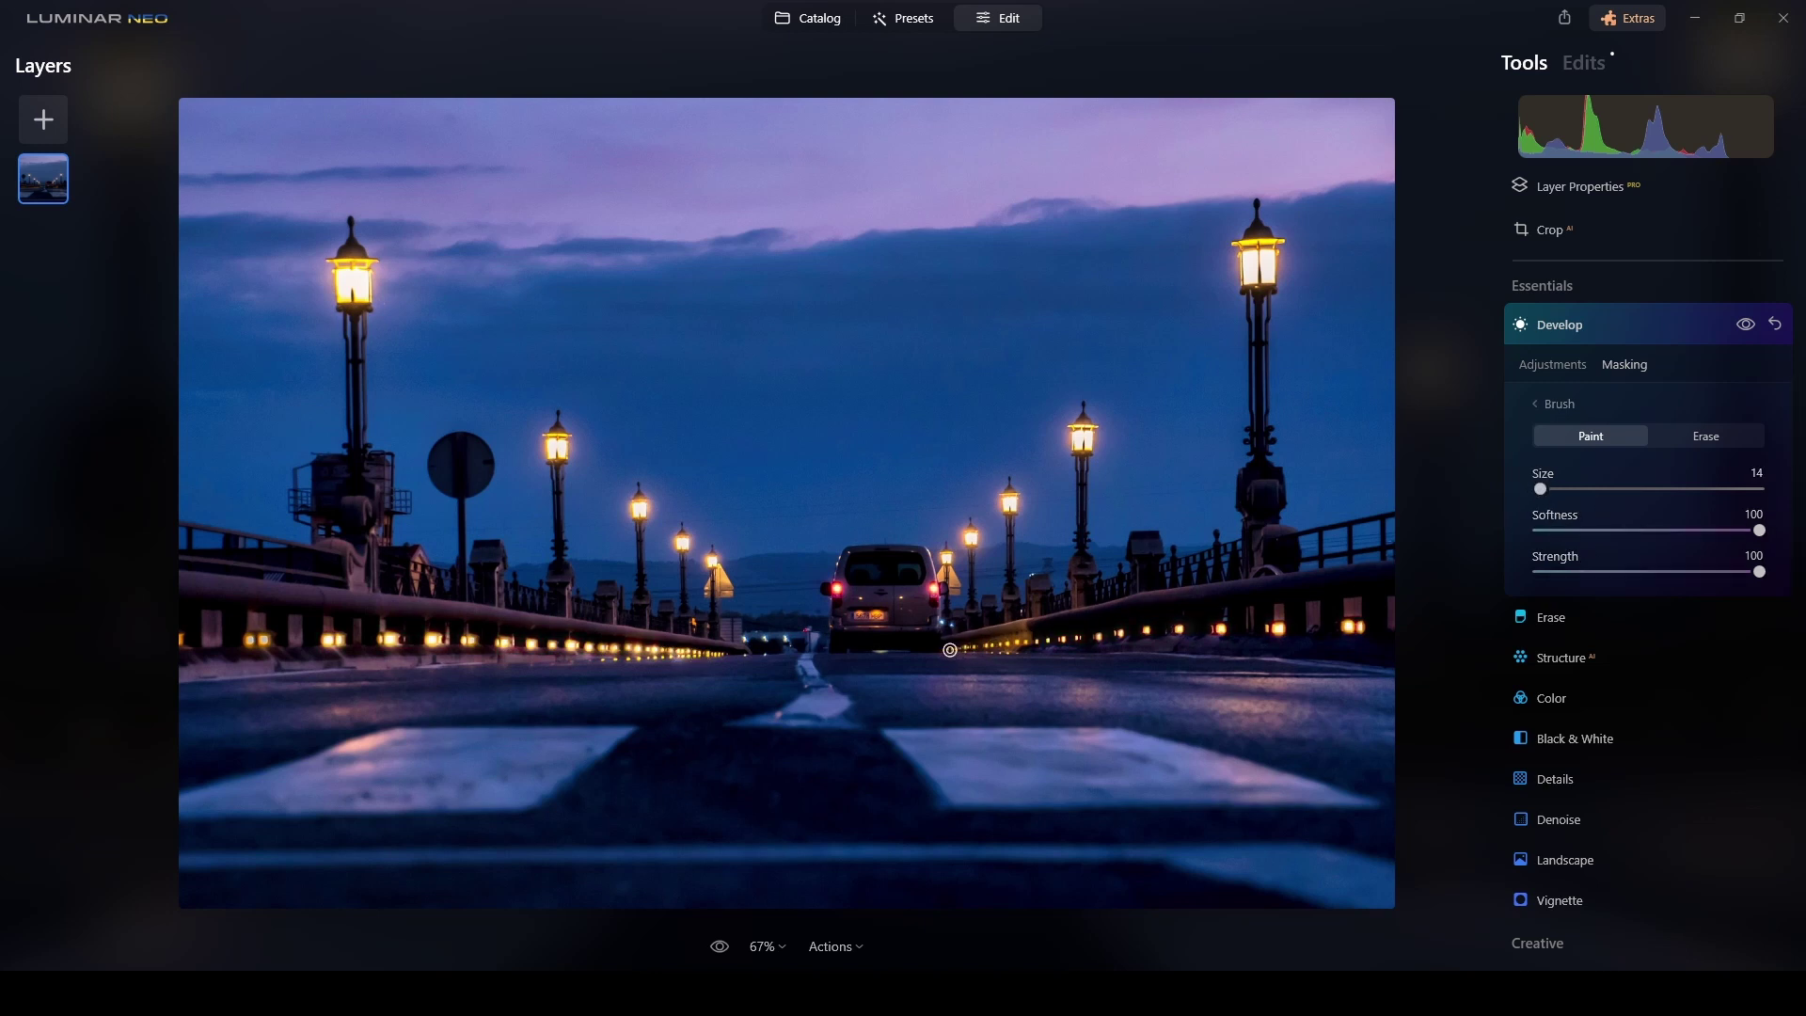
drag(951, 649, 1027, 646)
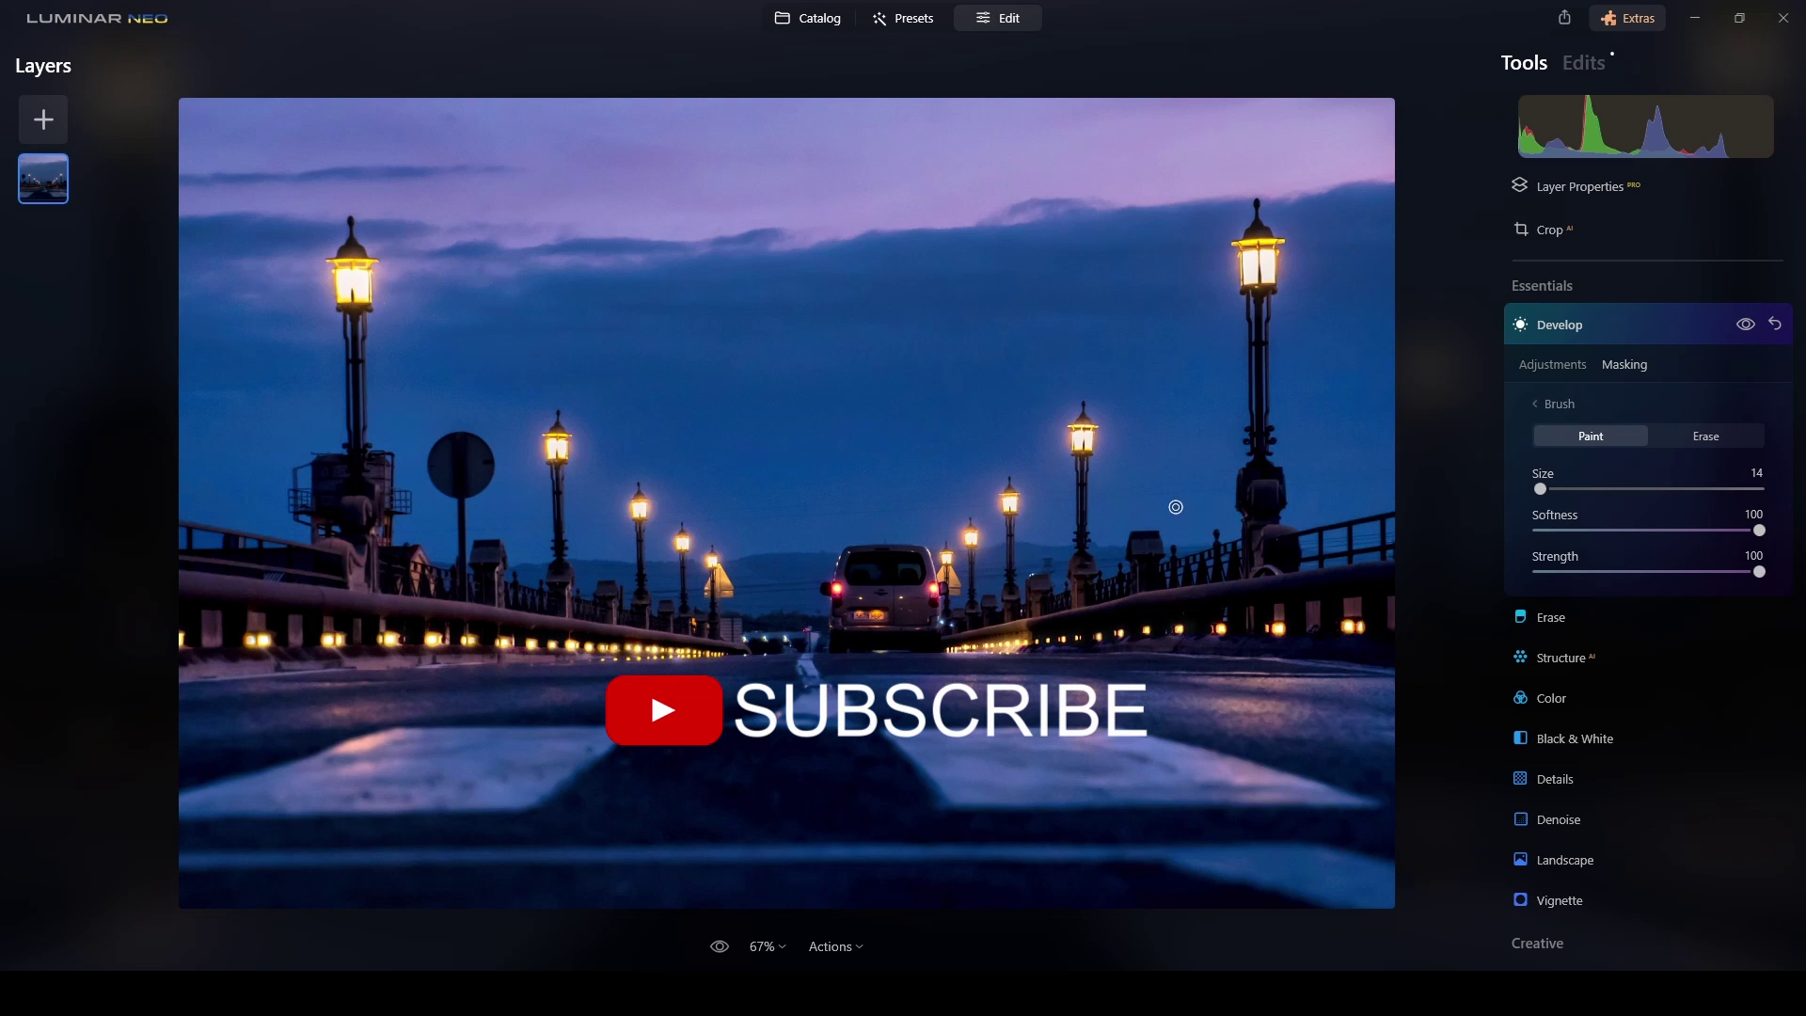
Step: Reapply Magic Light to the bridge lamps with starburst Intensity 64
click(1670, 325)
scroll(1709, 440, up, 3)
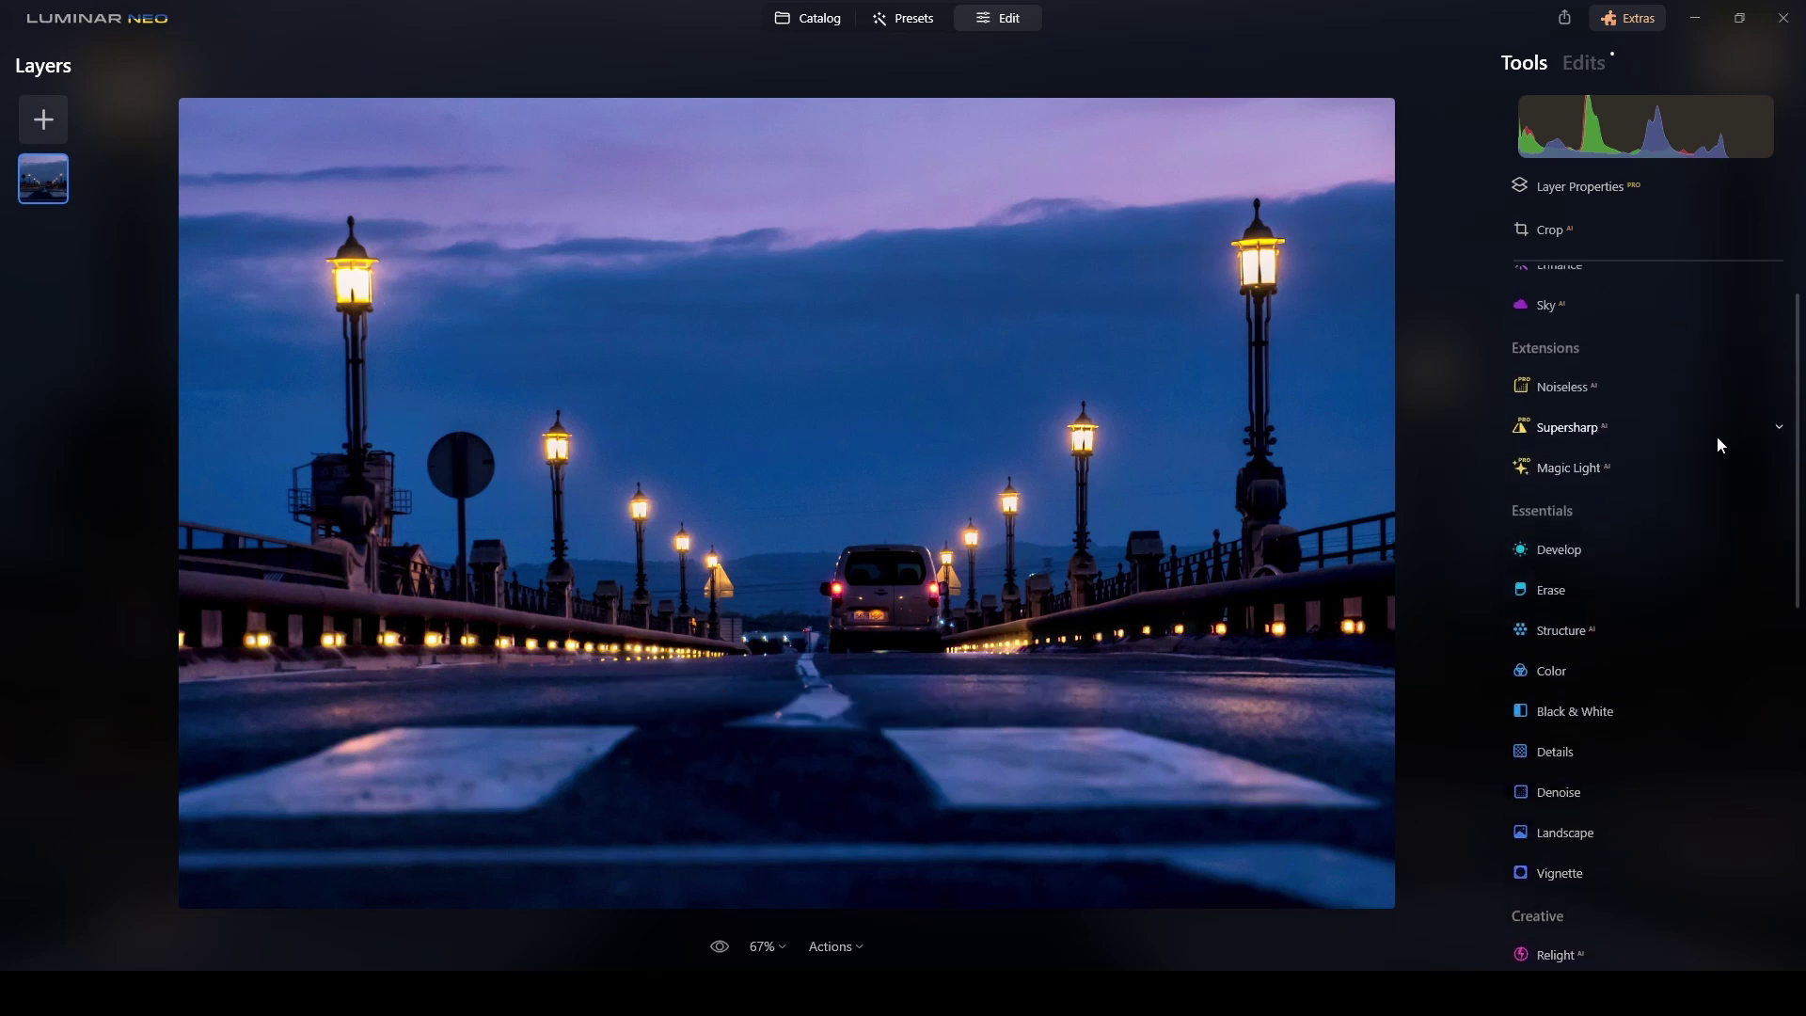
click(1577, 468)
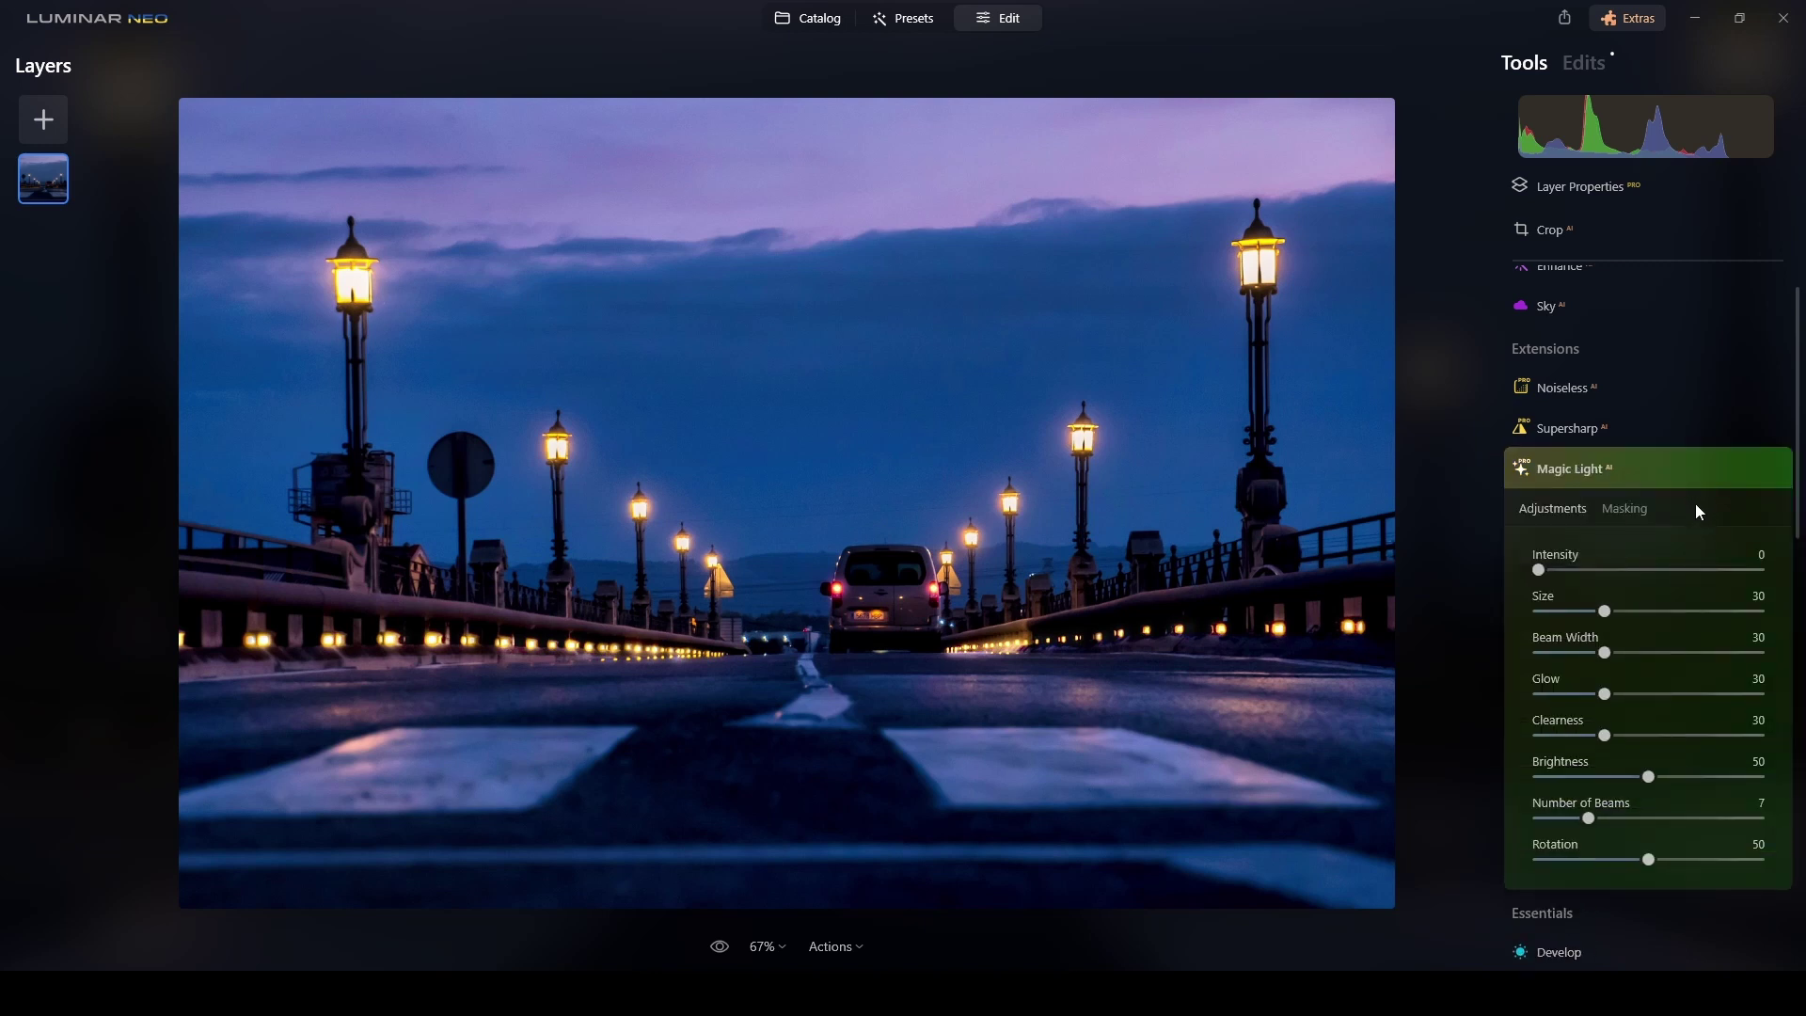
drag(1552, 572, 1673, 589)
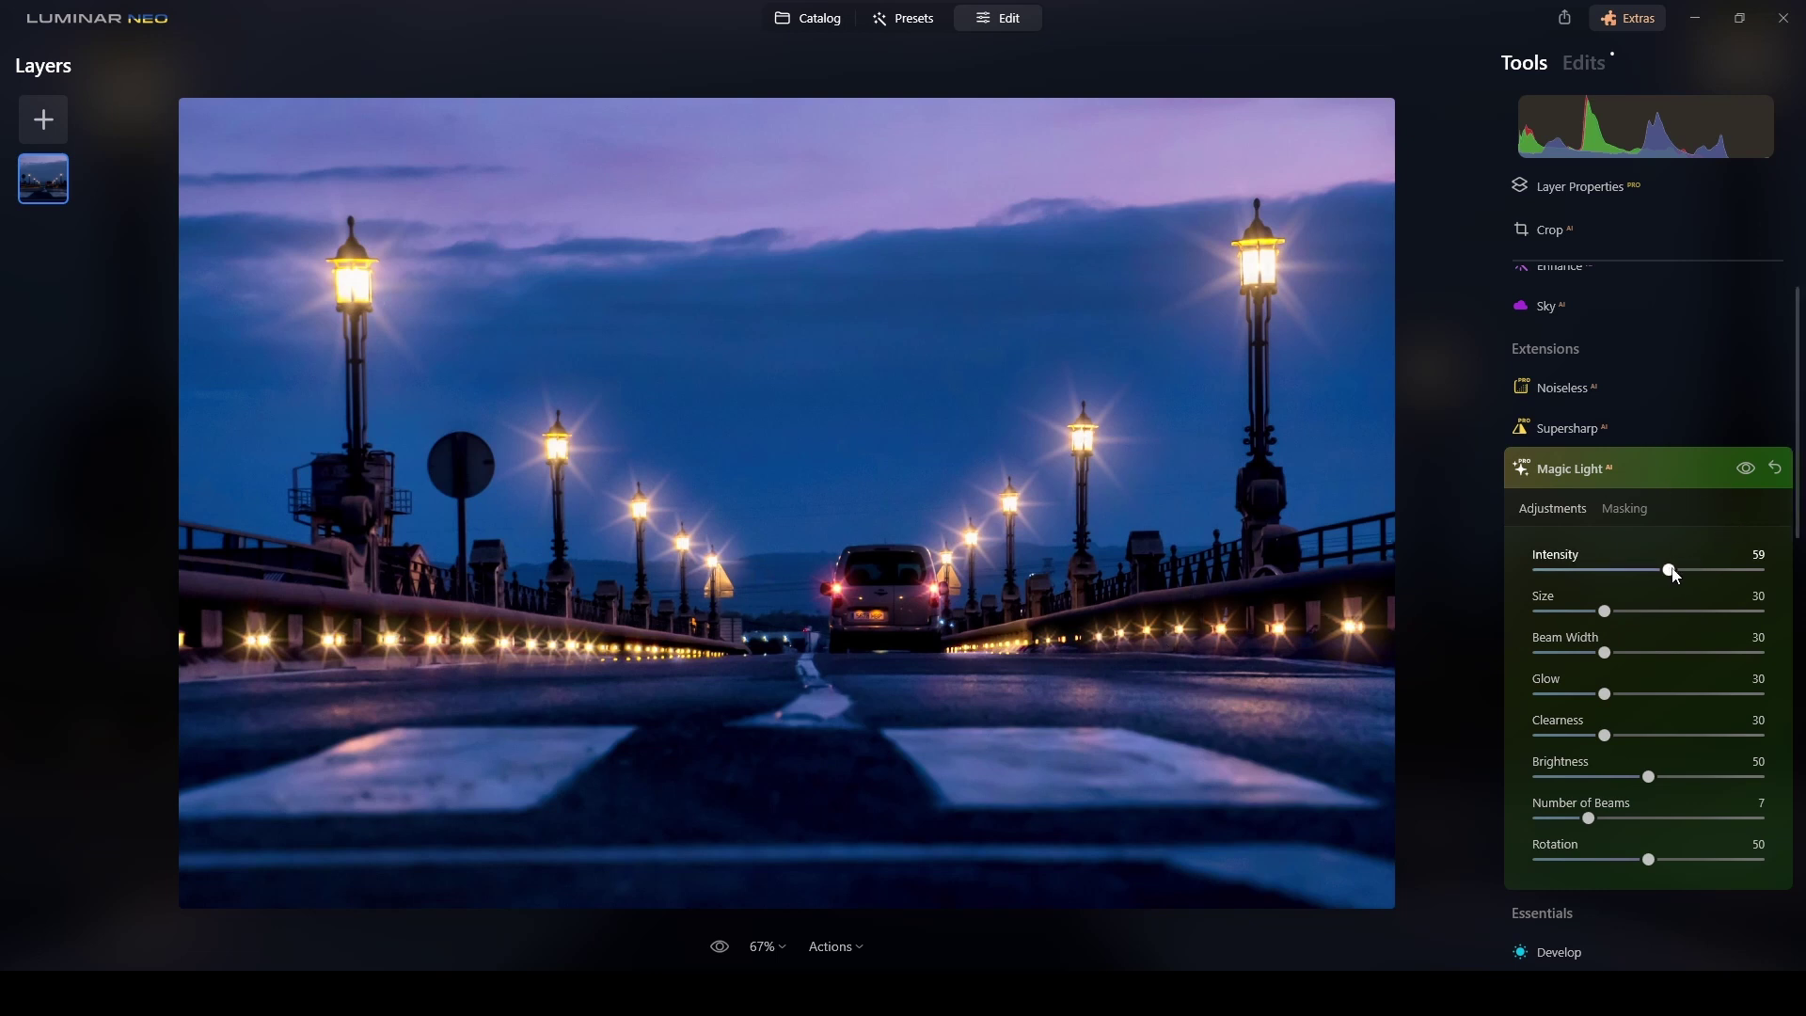
drag(1676, 575, 1663, 617)
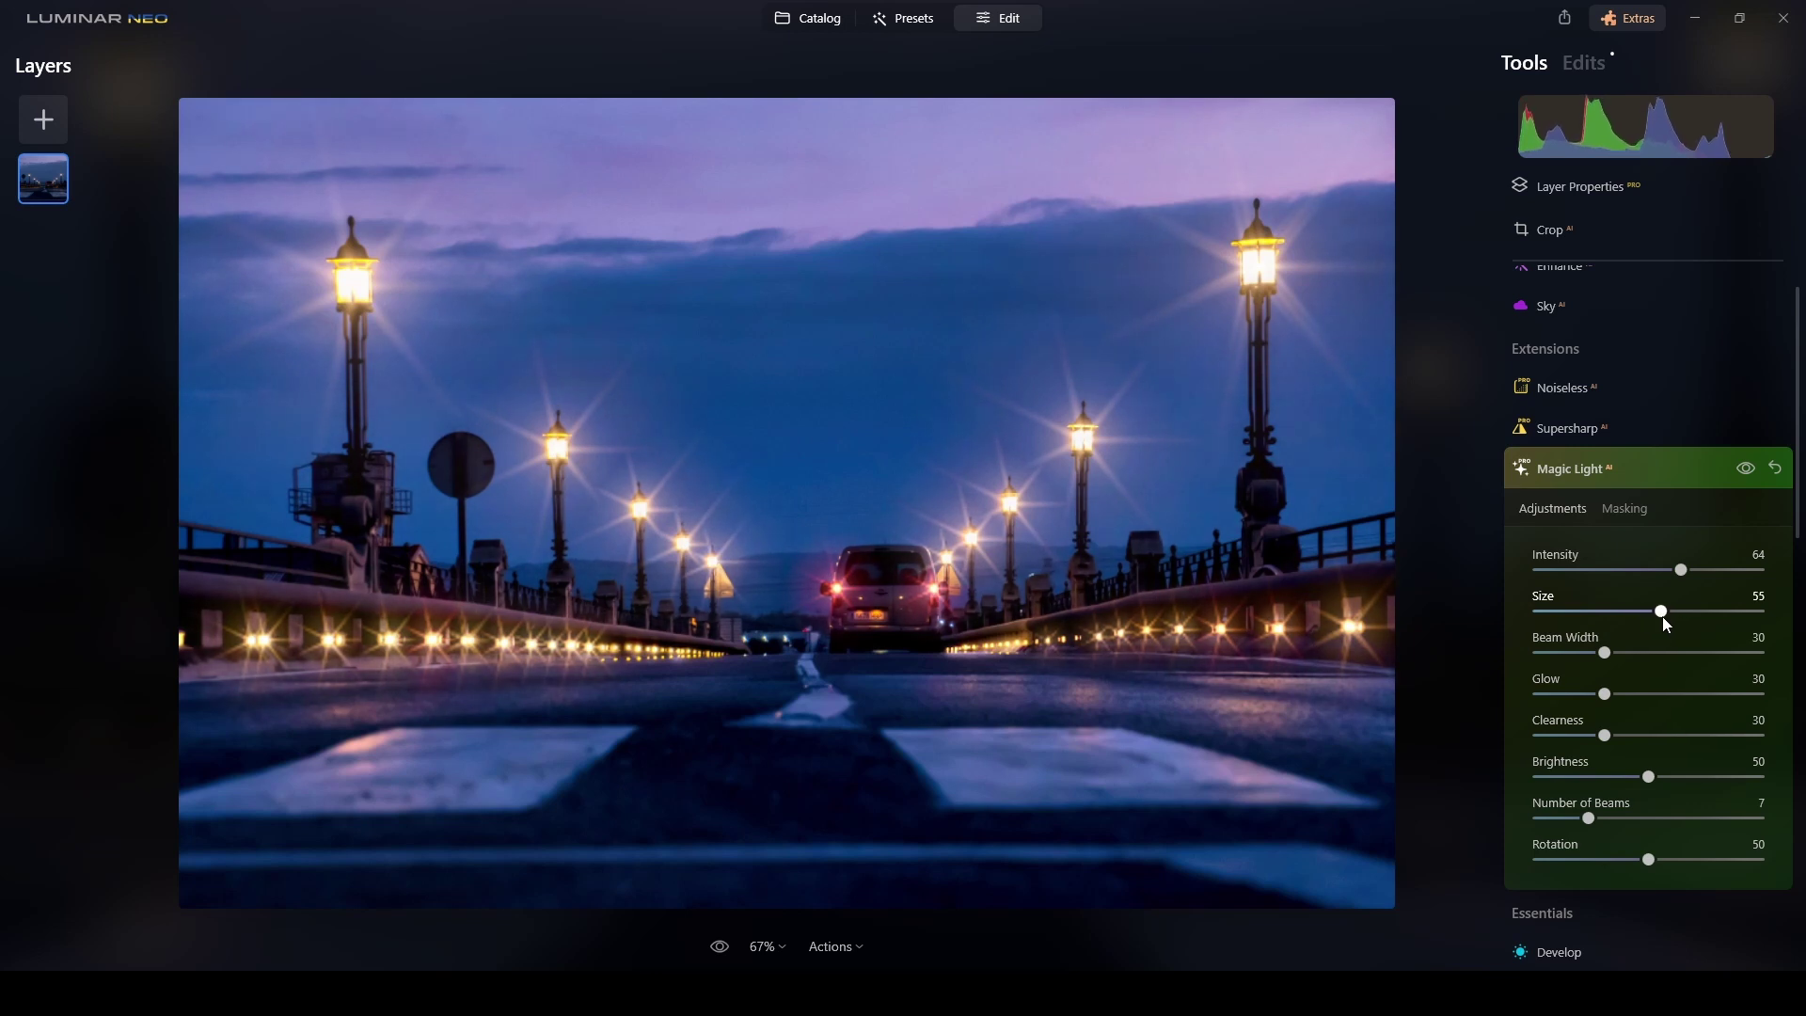
Step: Set the starbursts to Size 55, Glow 34, Clearness 37, Brightness 67 and Rotation 54
mouse_move(1604, 694)
mouse_down()
mouse_move(1552, 692)
mouse_move(1684, 694)
mouse_move(1620, 689)
mouse_up()
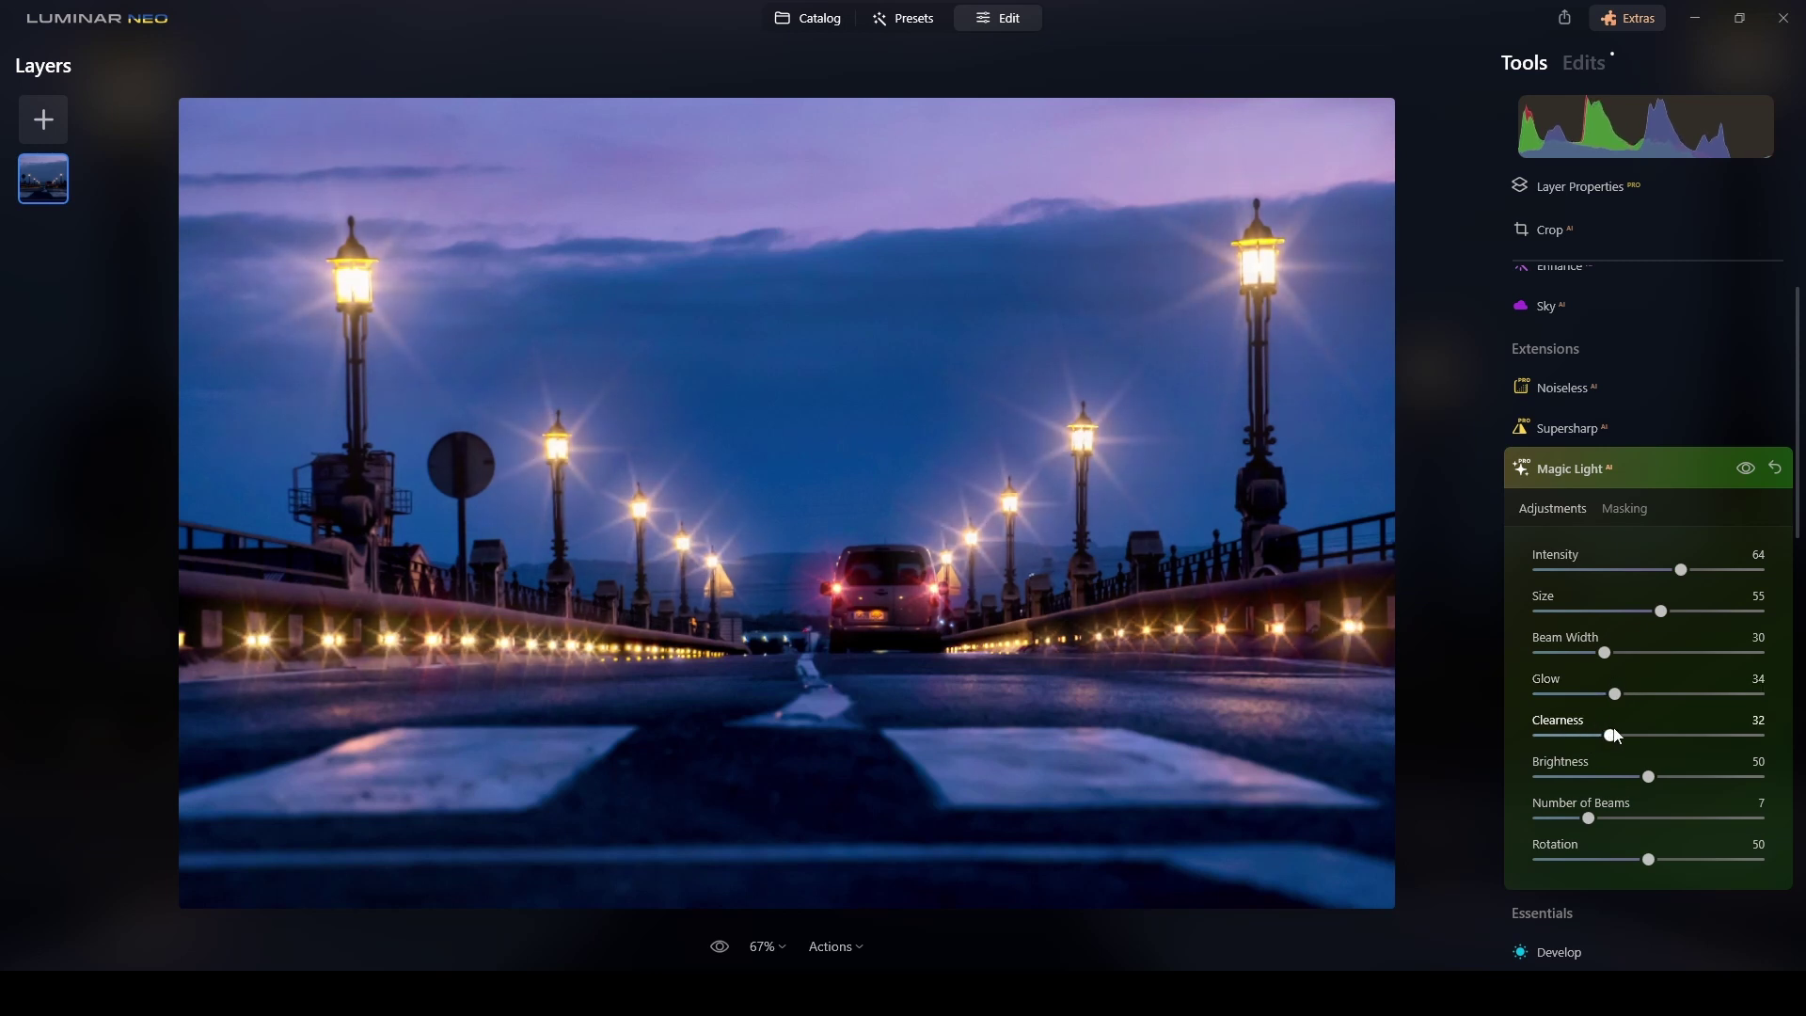
drag(1576, 731, 1628, 743)
drag(1648, 778, 1686, 780)
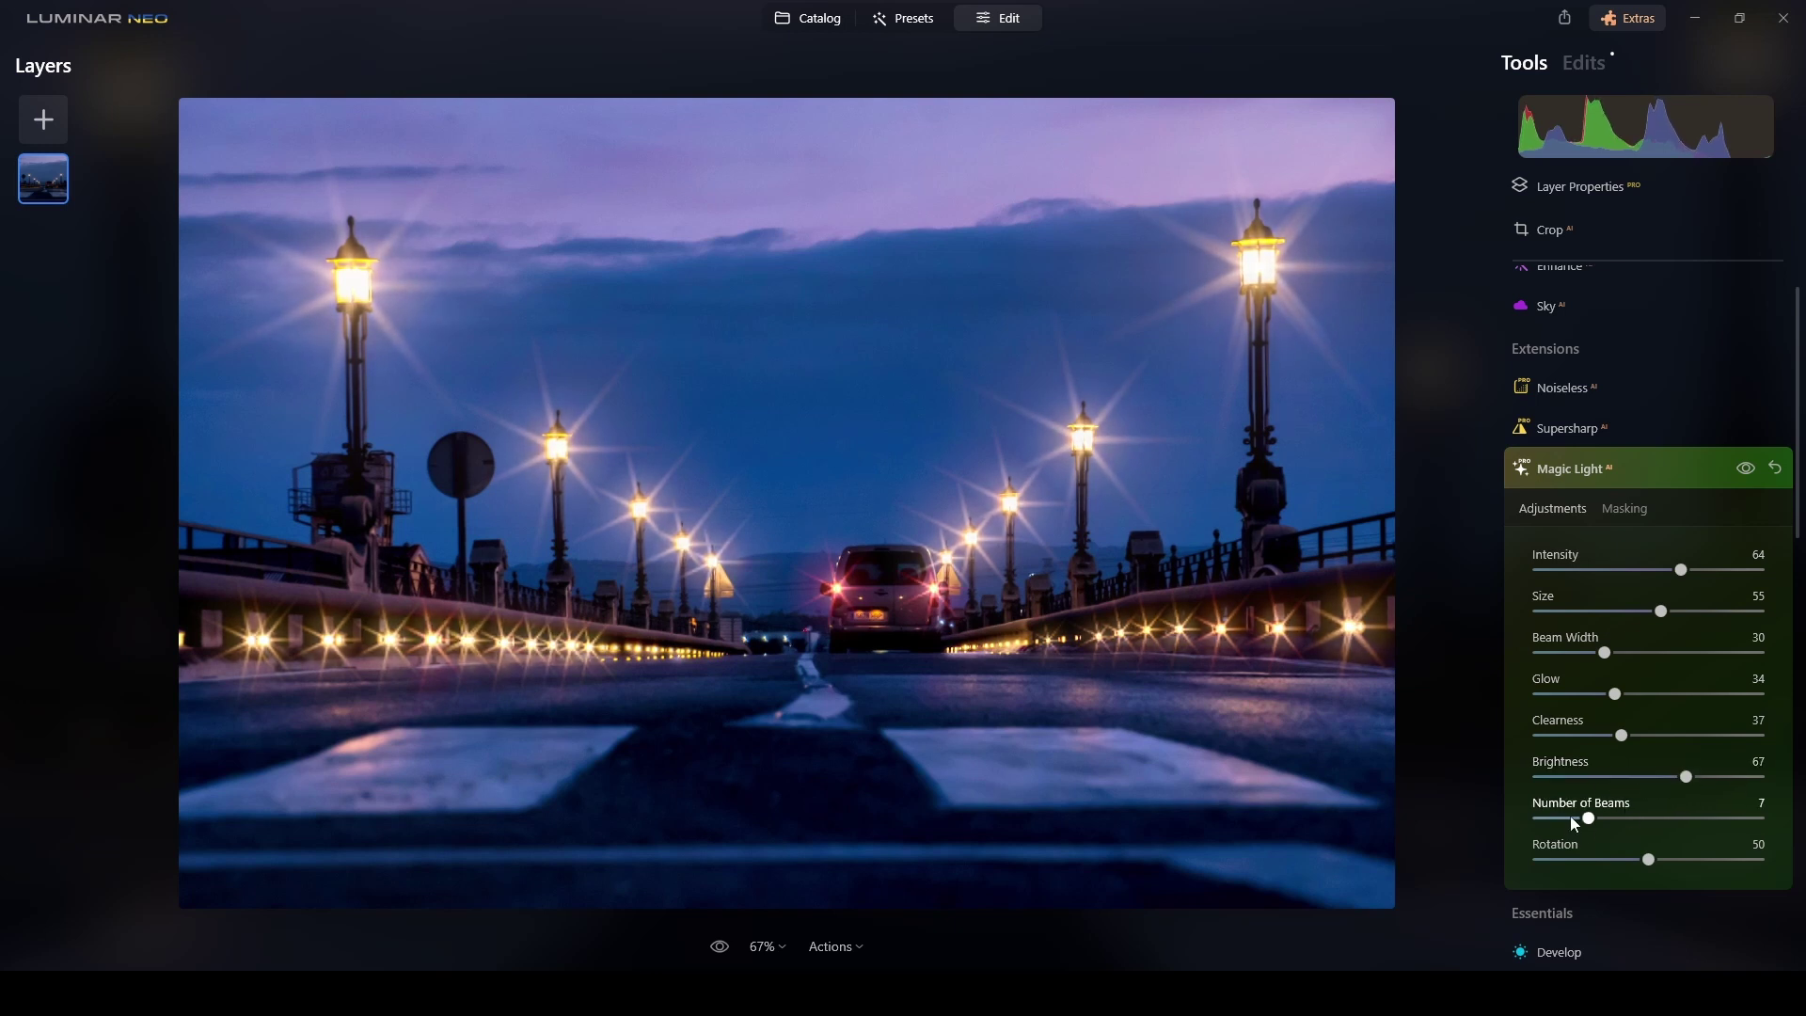
drag(1589, 818, 1596, 825)
mouse_move(1646, 861)
mouse_down()
mouse_move(1612, 859)
mouse_move(1659, 859)
mouse_up()
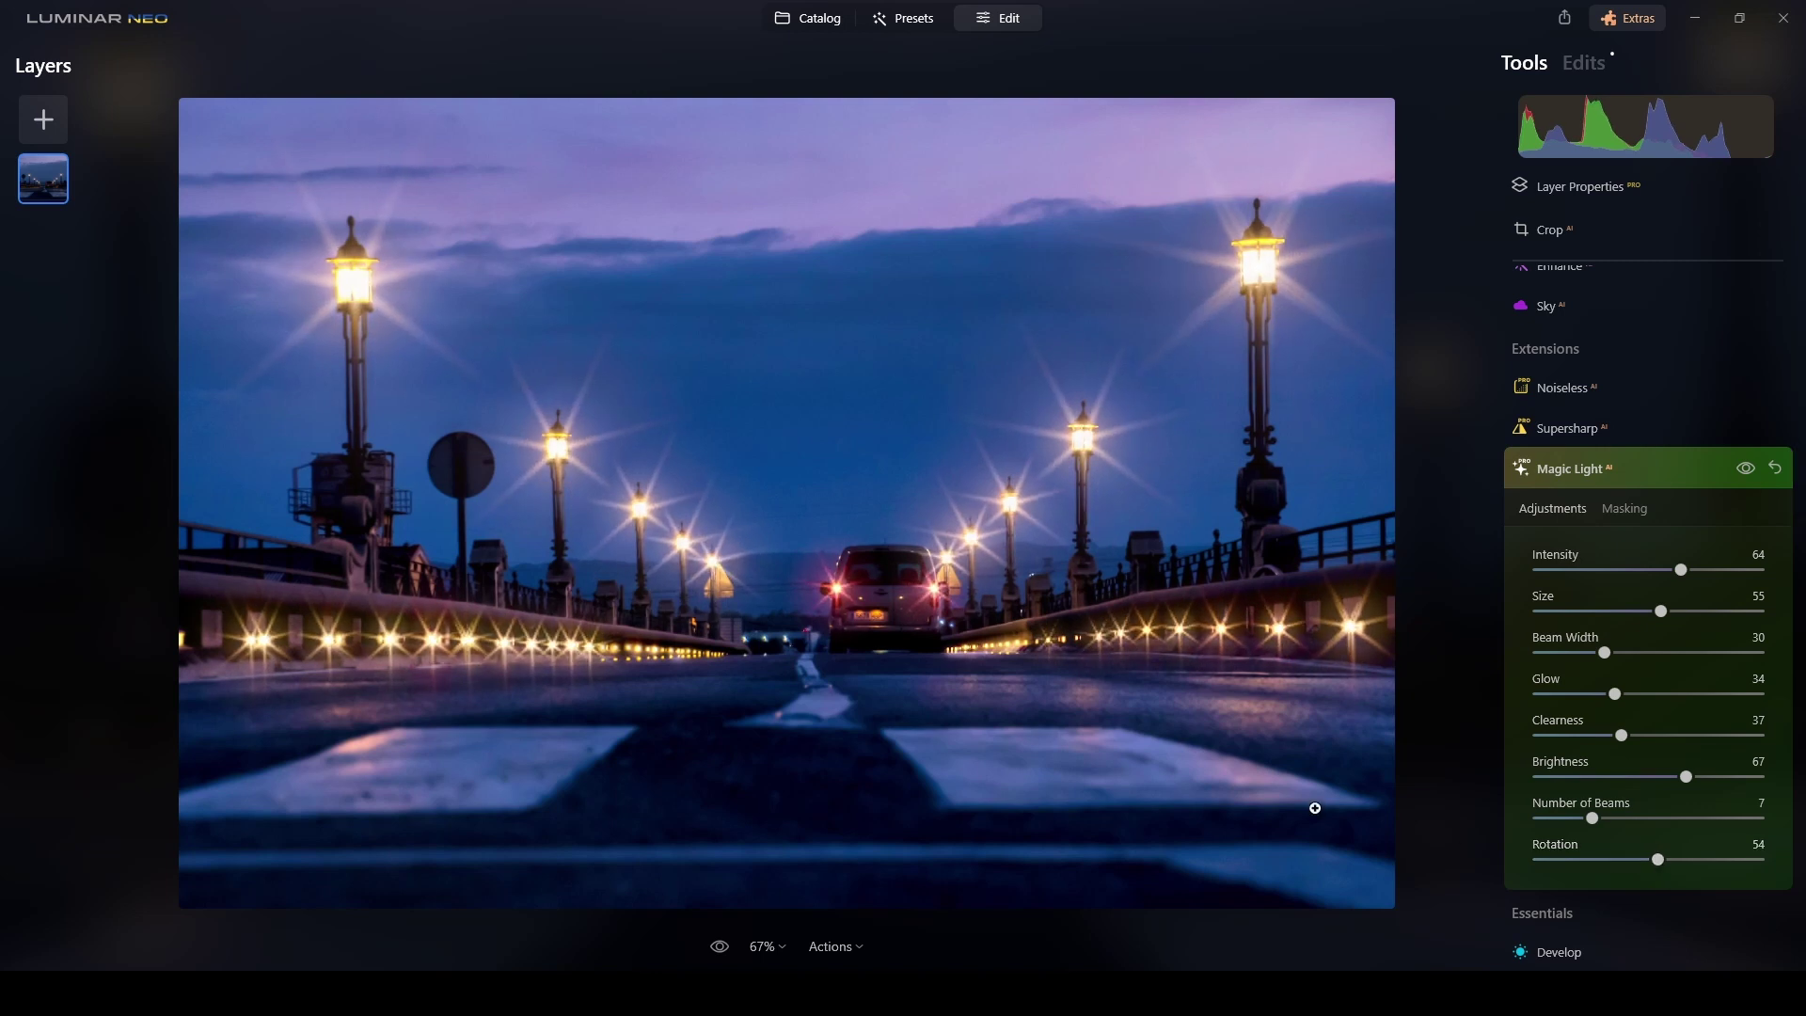
click(1682, 473)
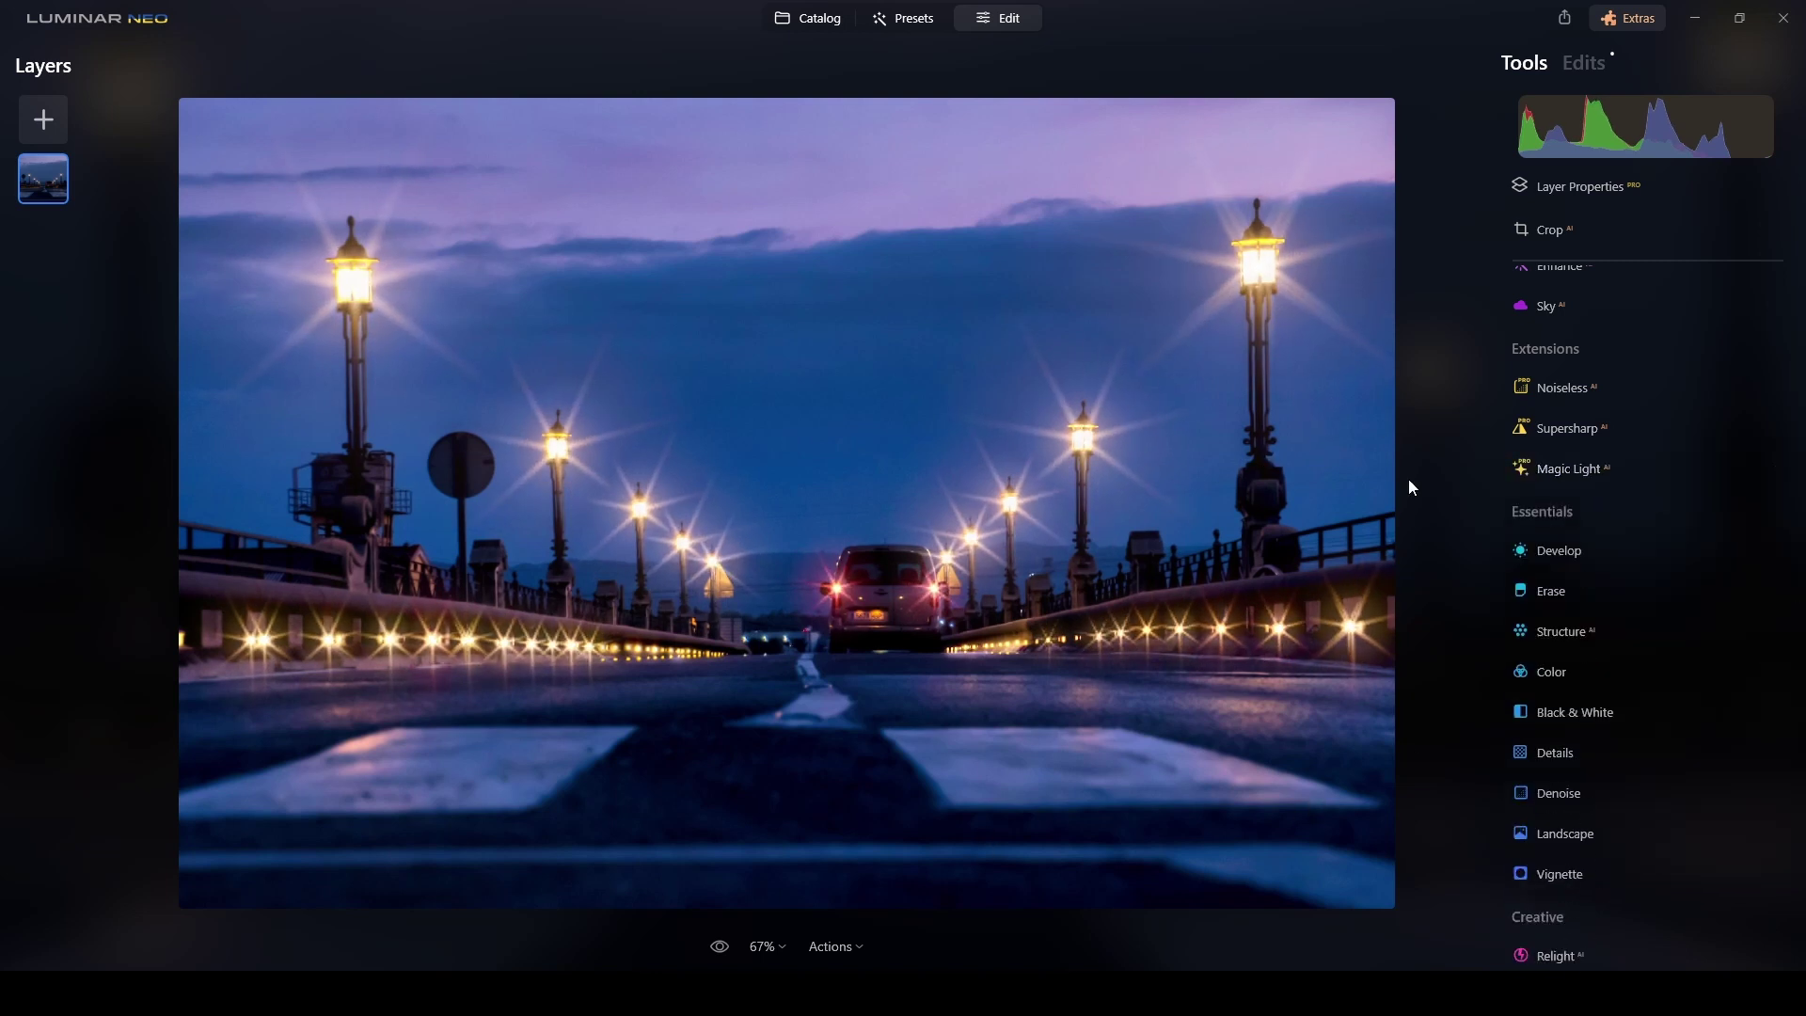
Step: Toggle before/after twice to compare the bridge with and without starbursts
click(723, 952)
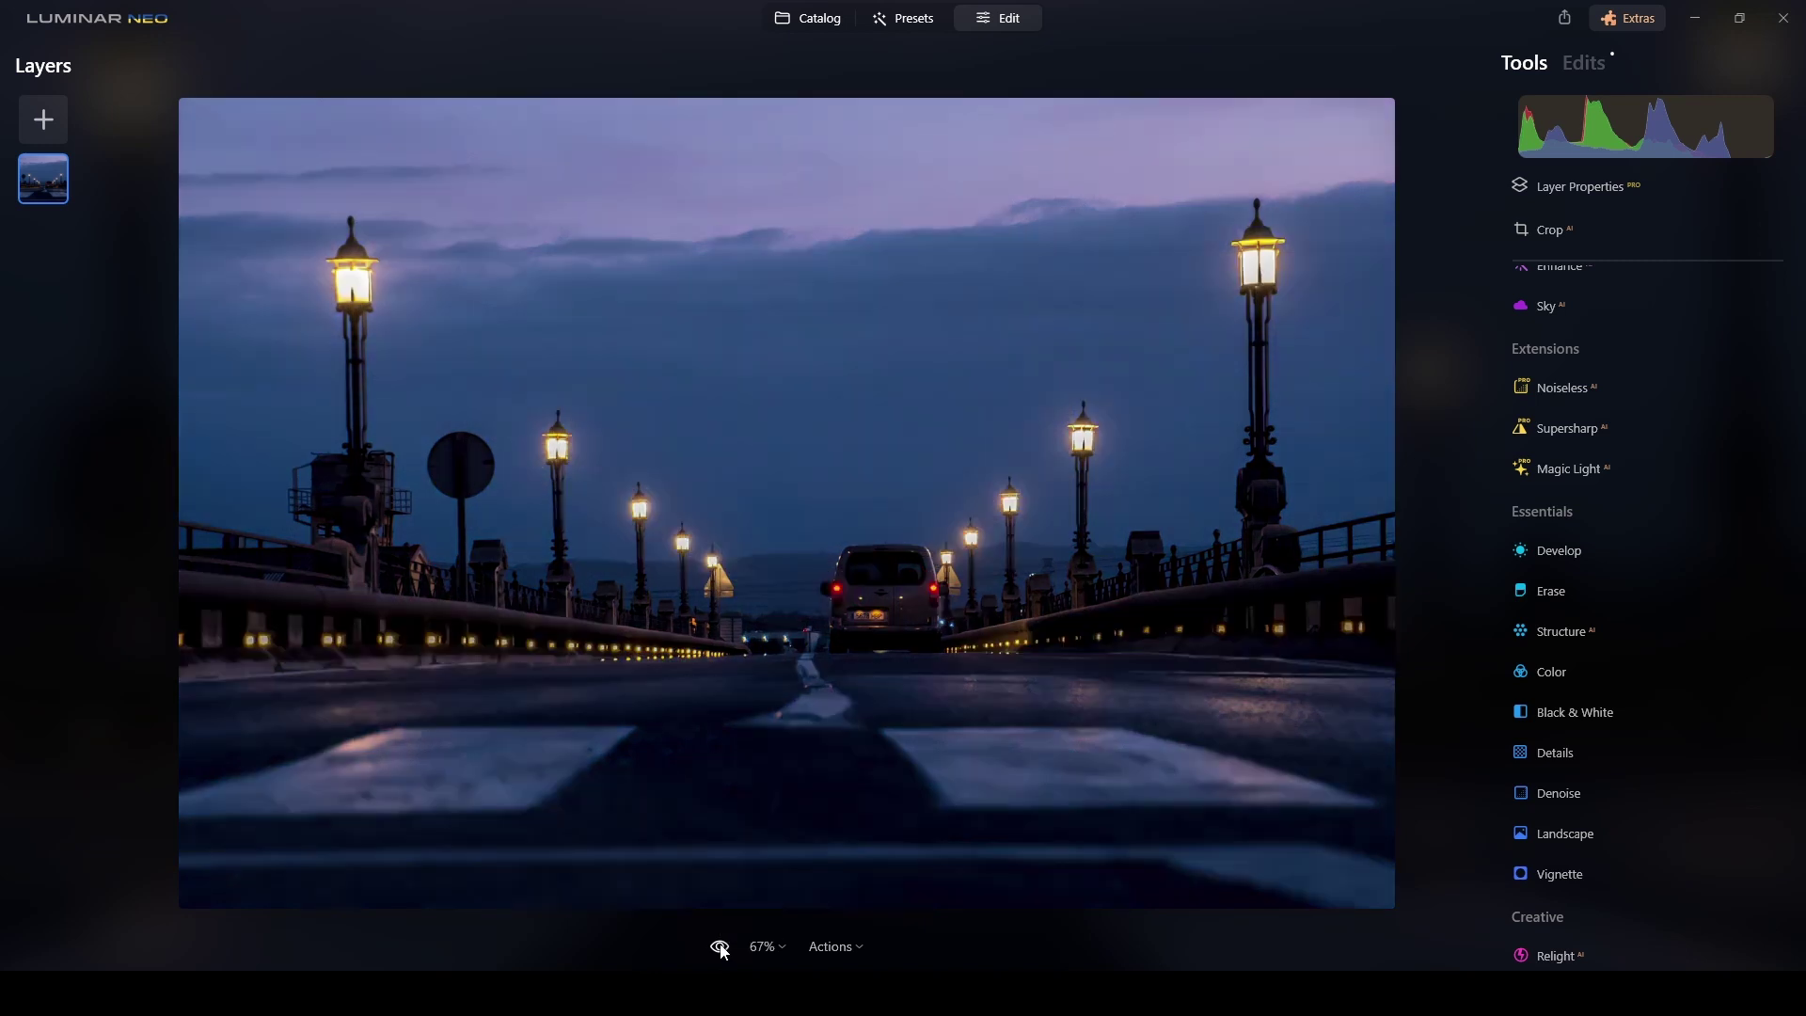
click(723, 951)
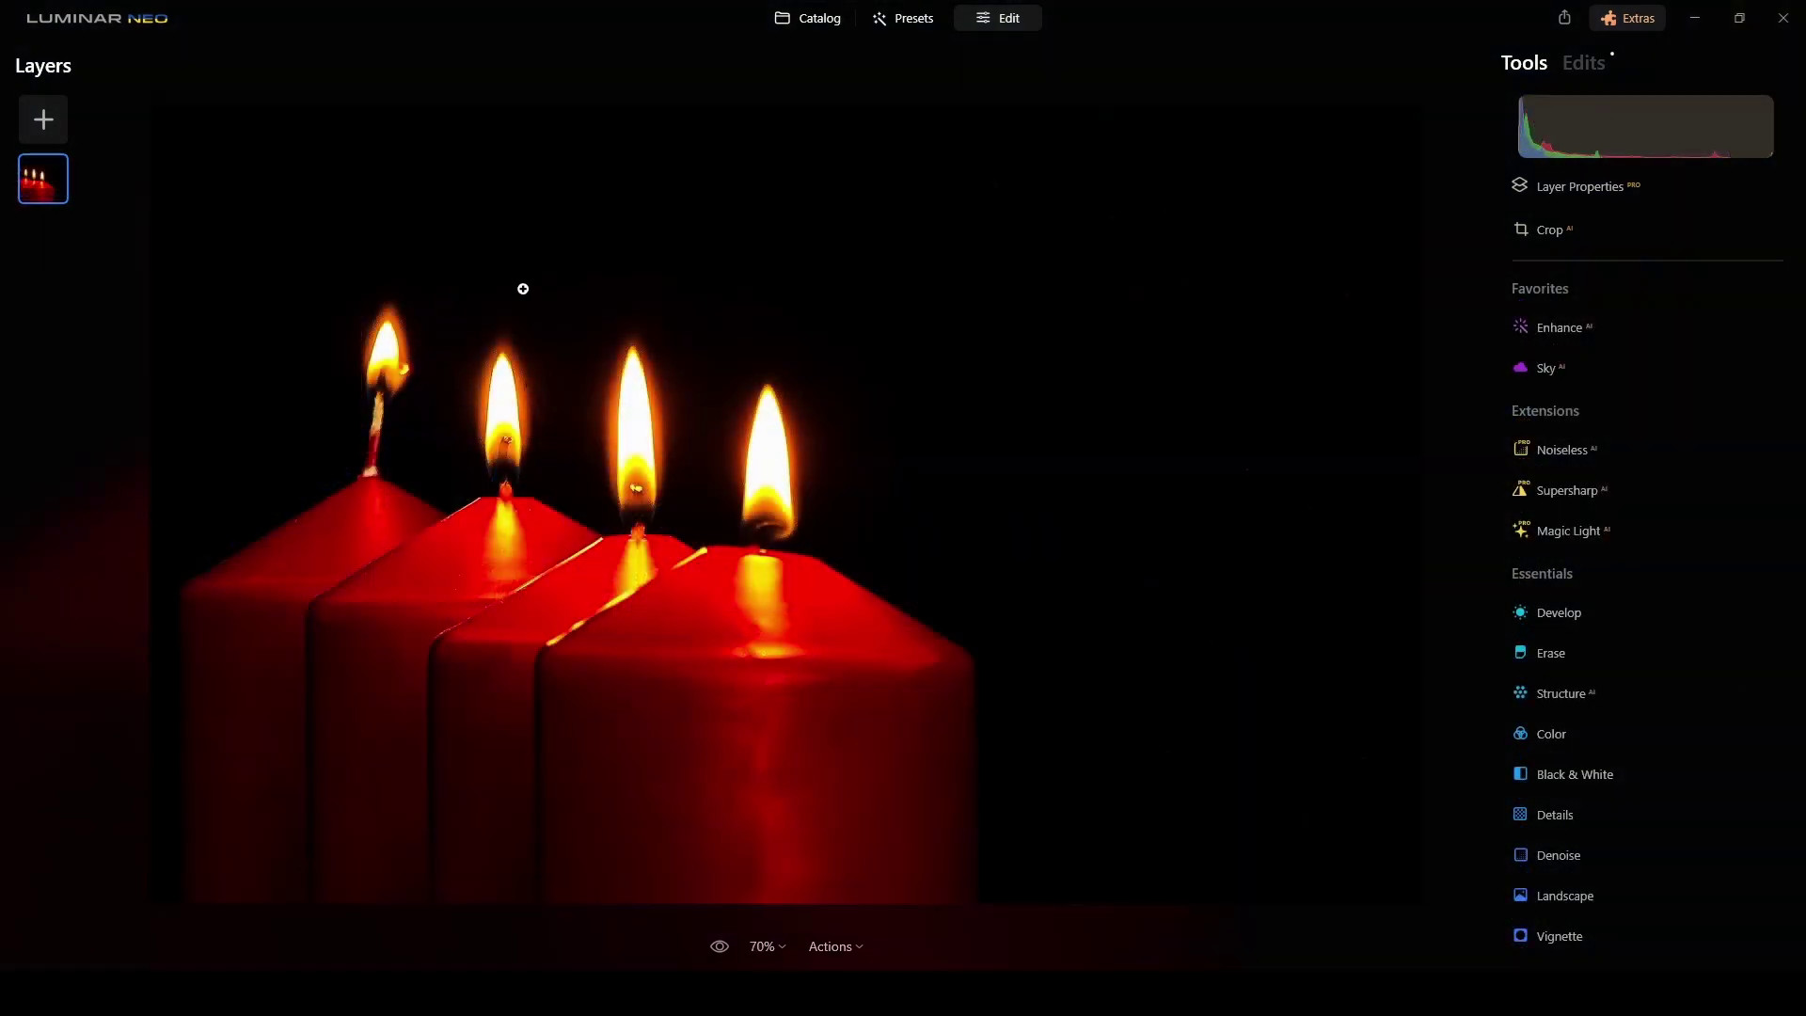
Step: In Develop, set the candles photo's Smart Contrast to 37 and Temperature to -14
scroll(978, 593, down, 1)
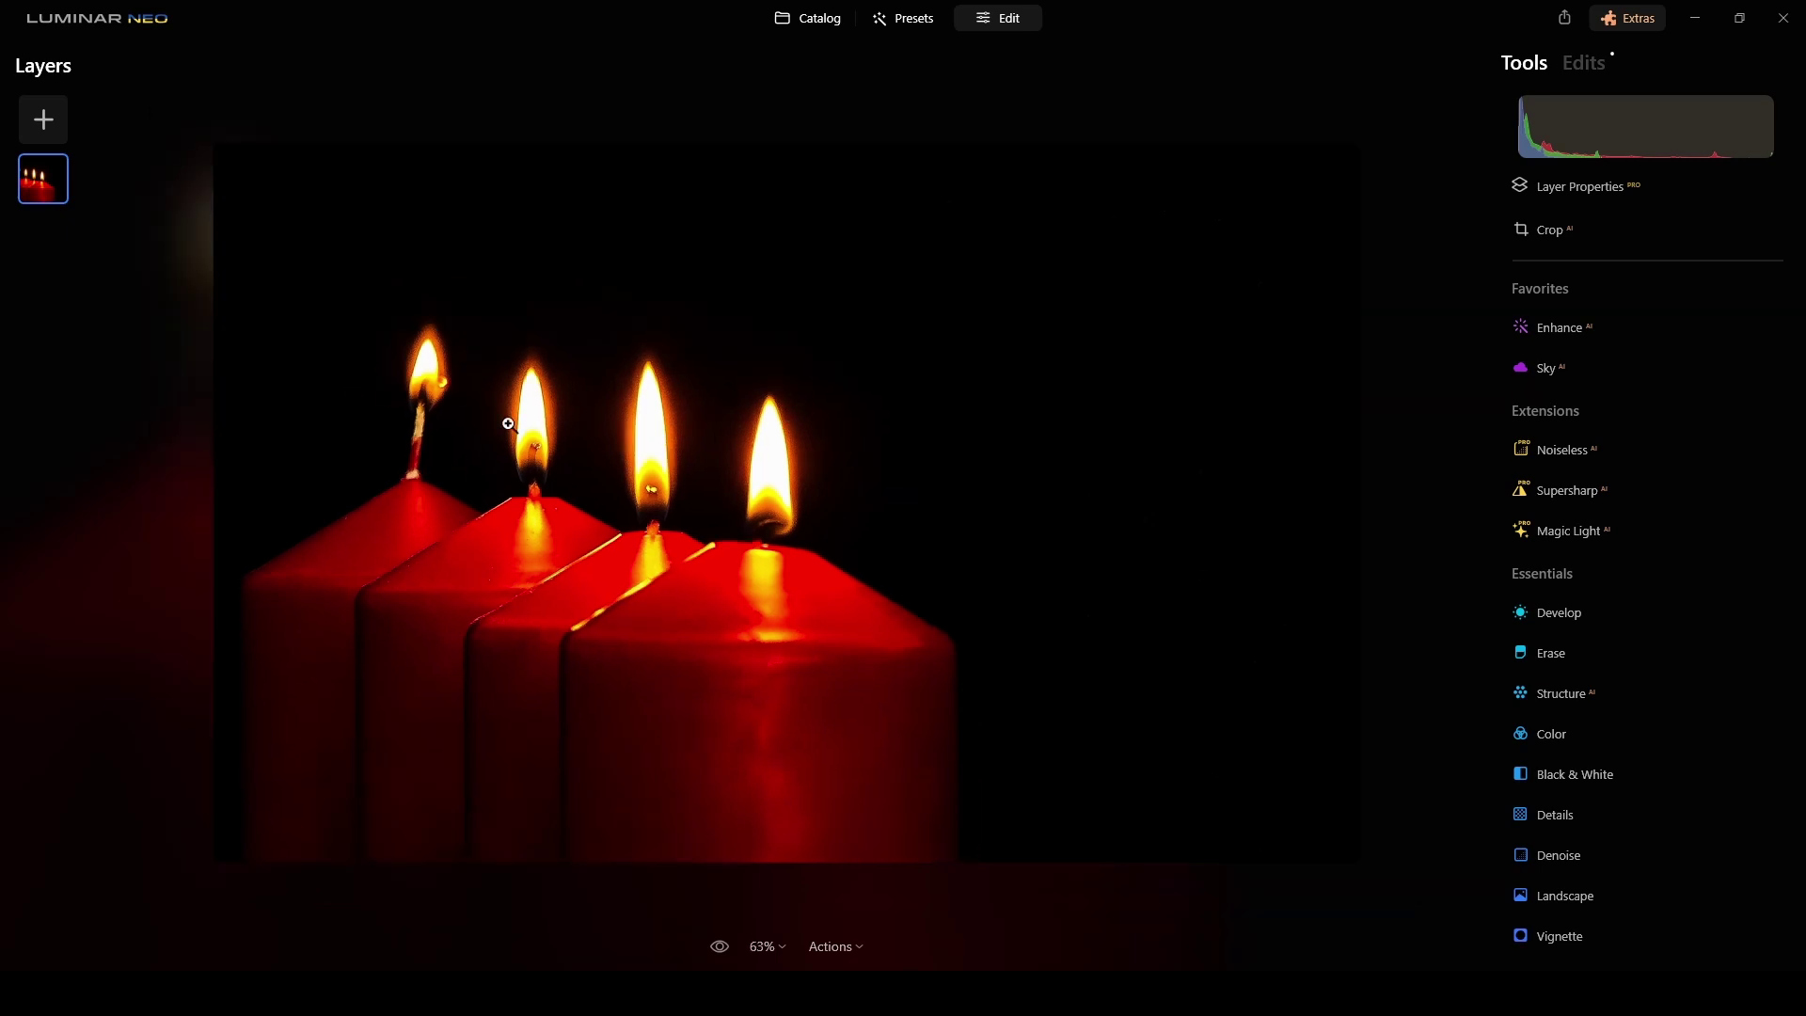
scroll(897, 447, up, 1)
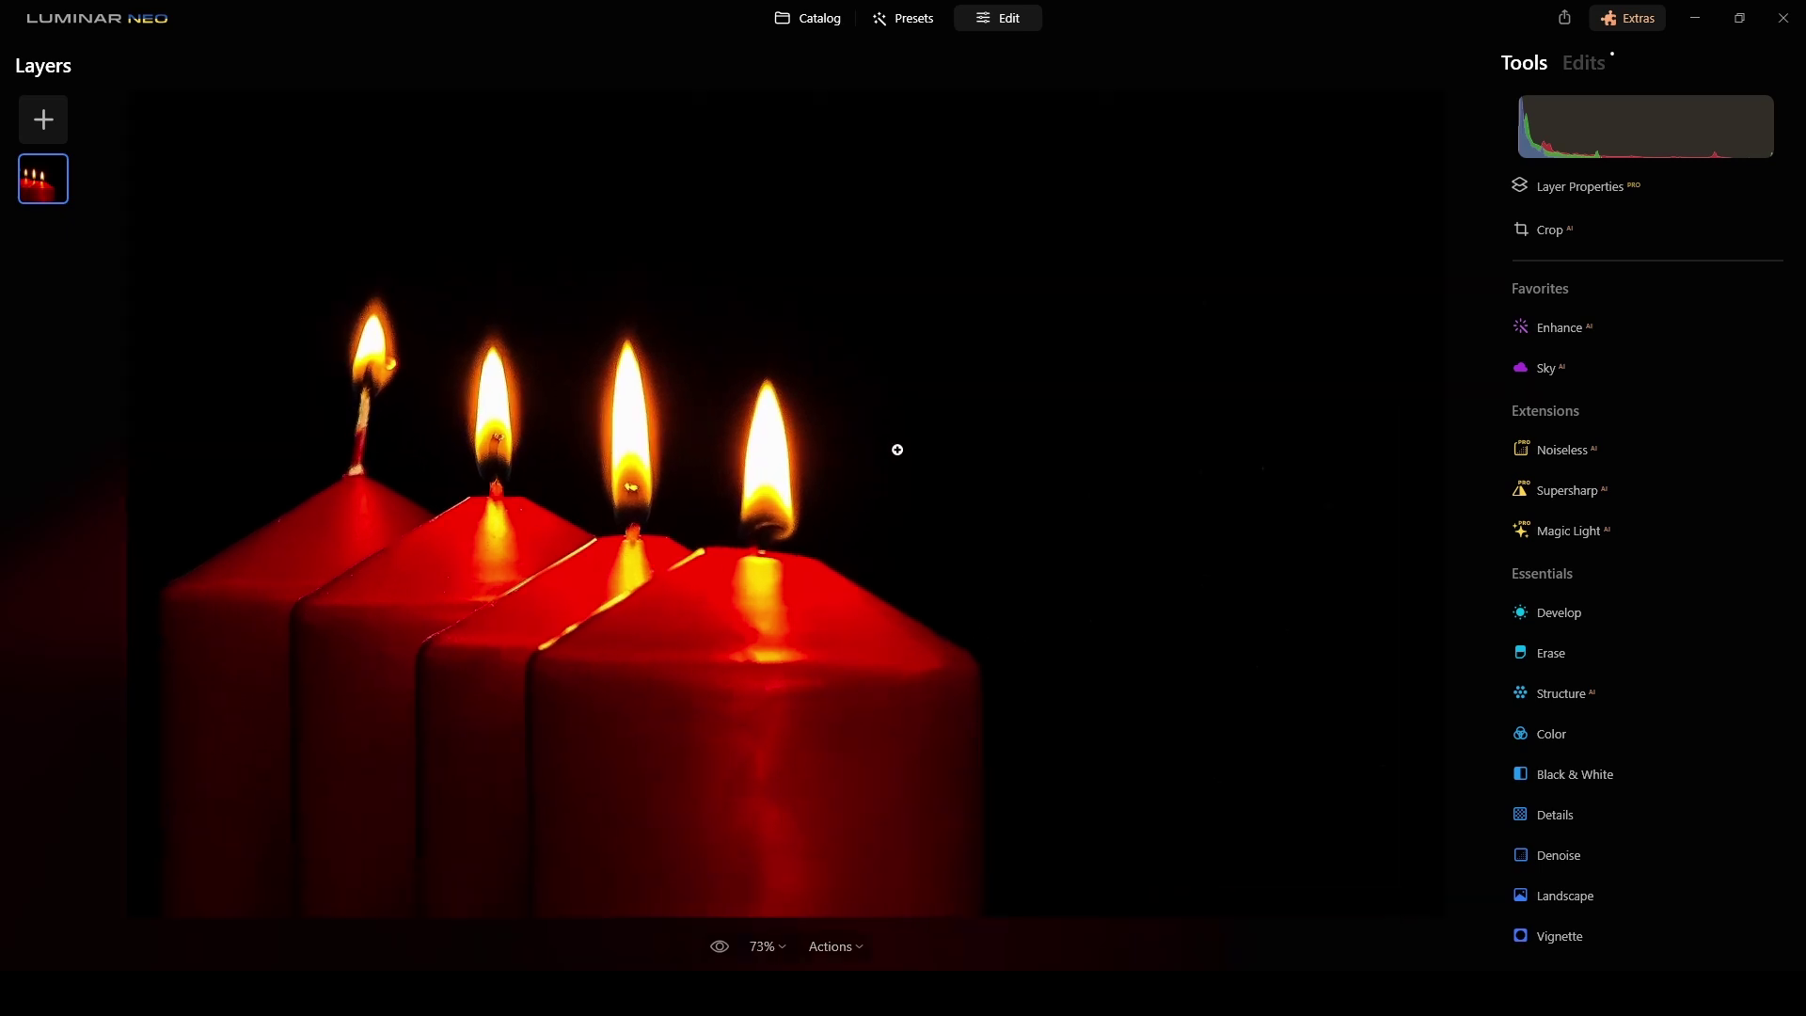
scroll(997, 483, down, 1)
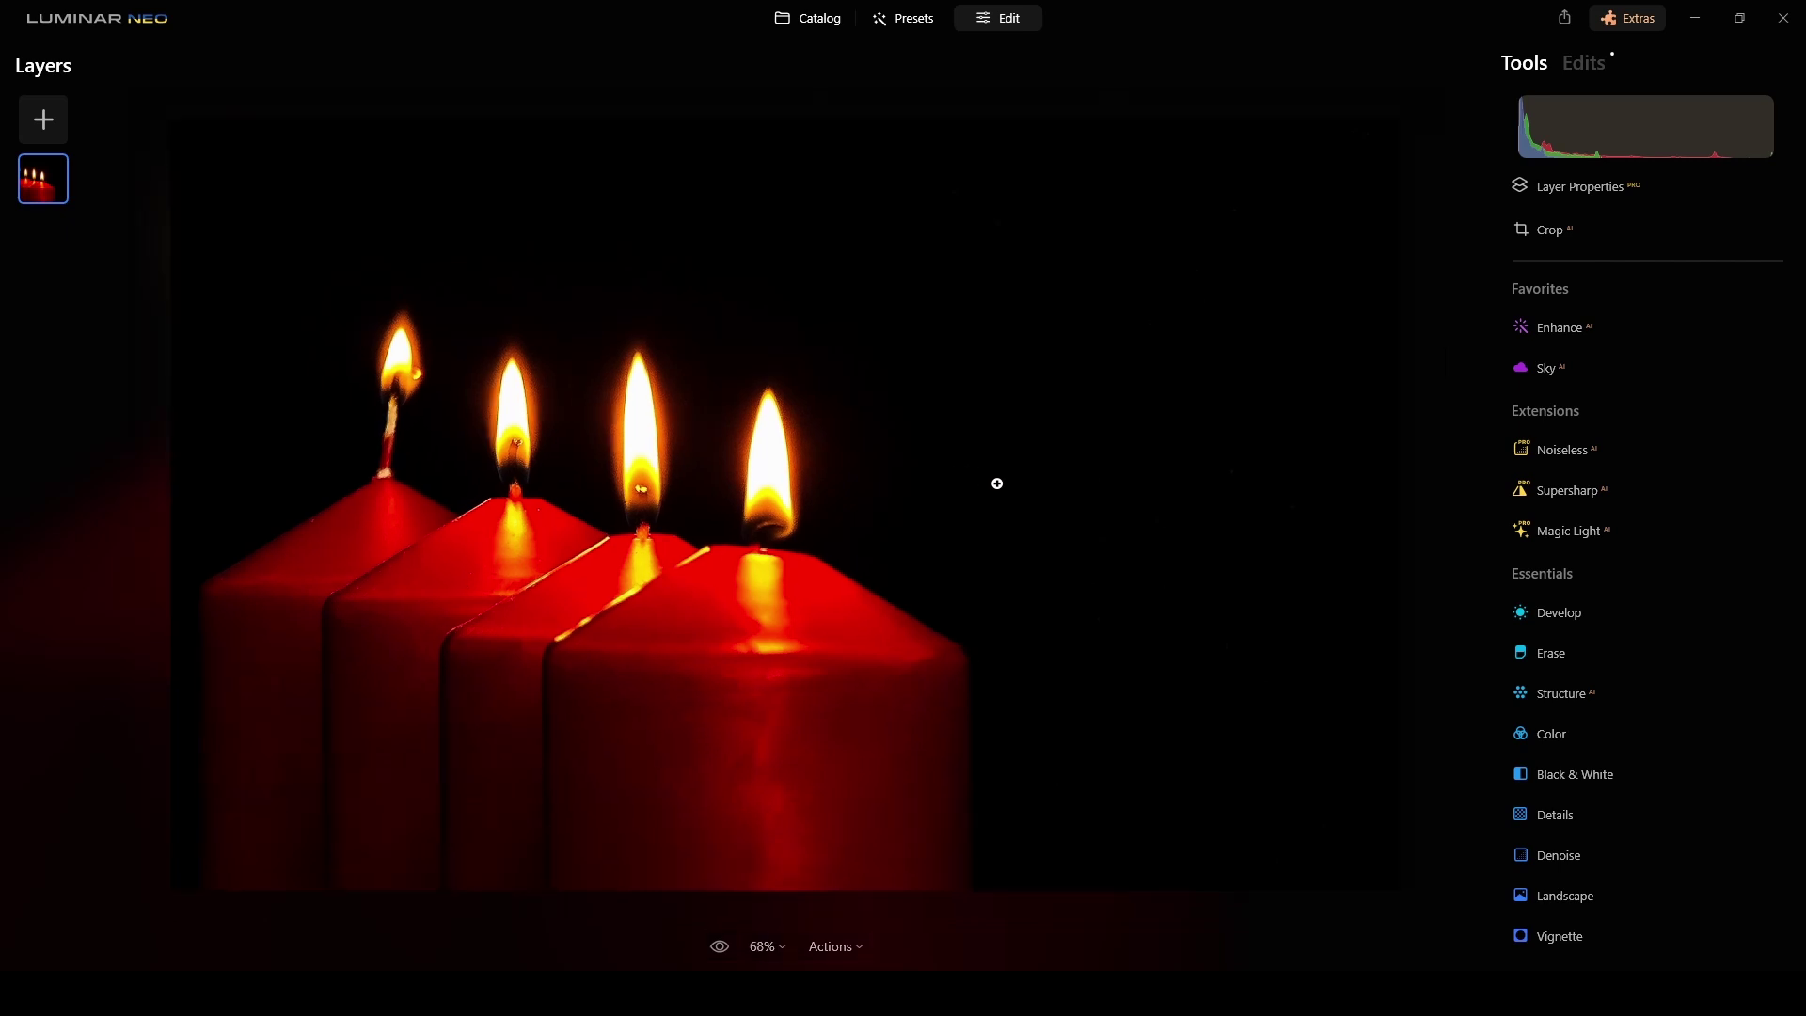
scroll(863, 357, down, 1)
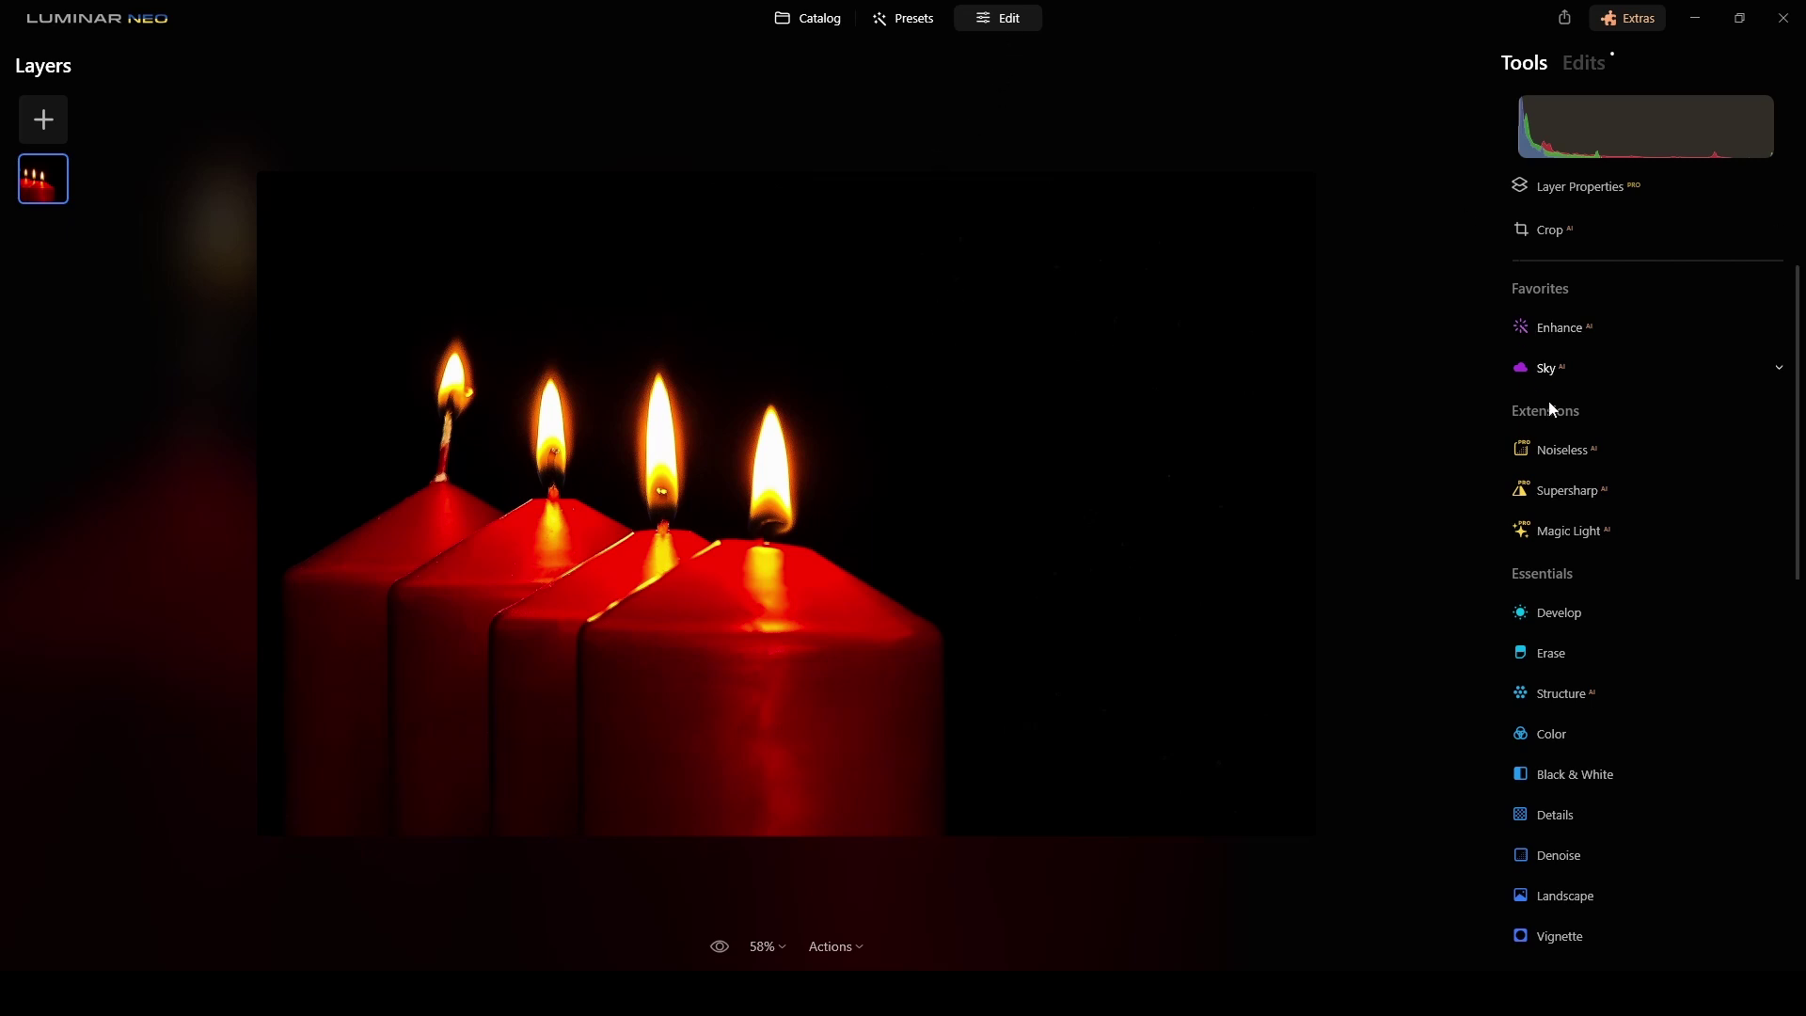
click(1580, 635)
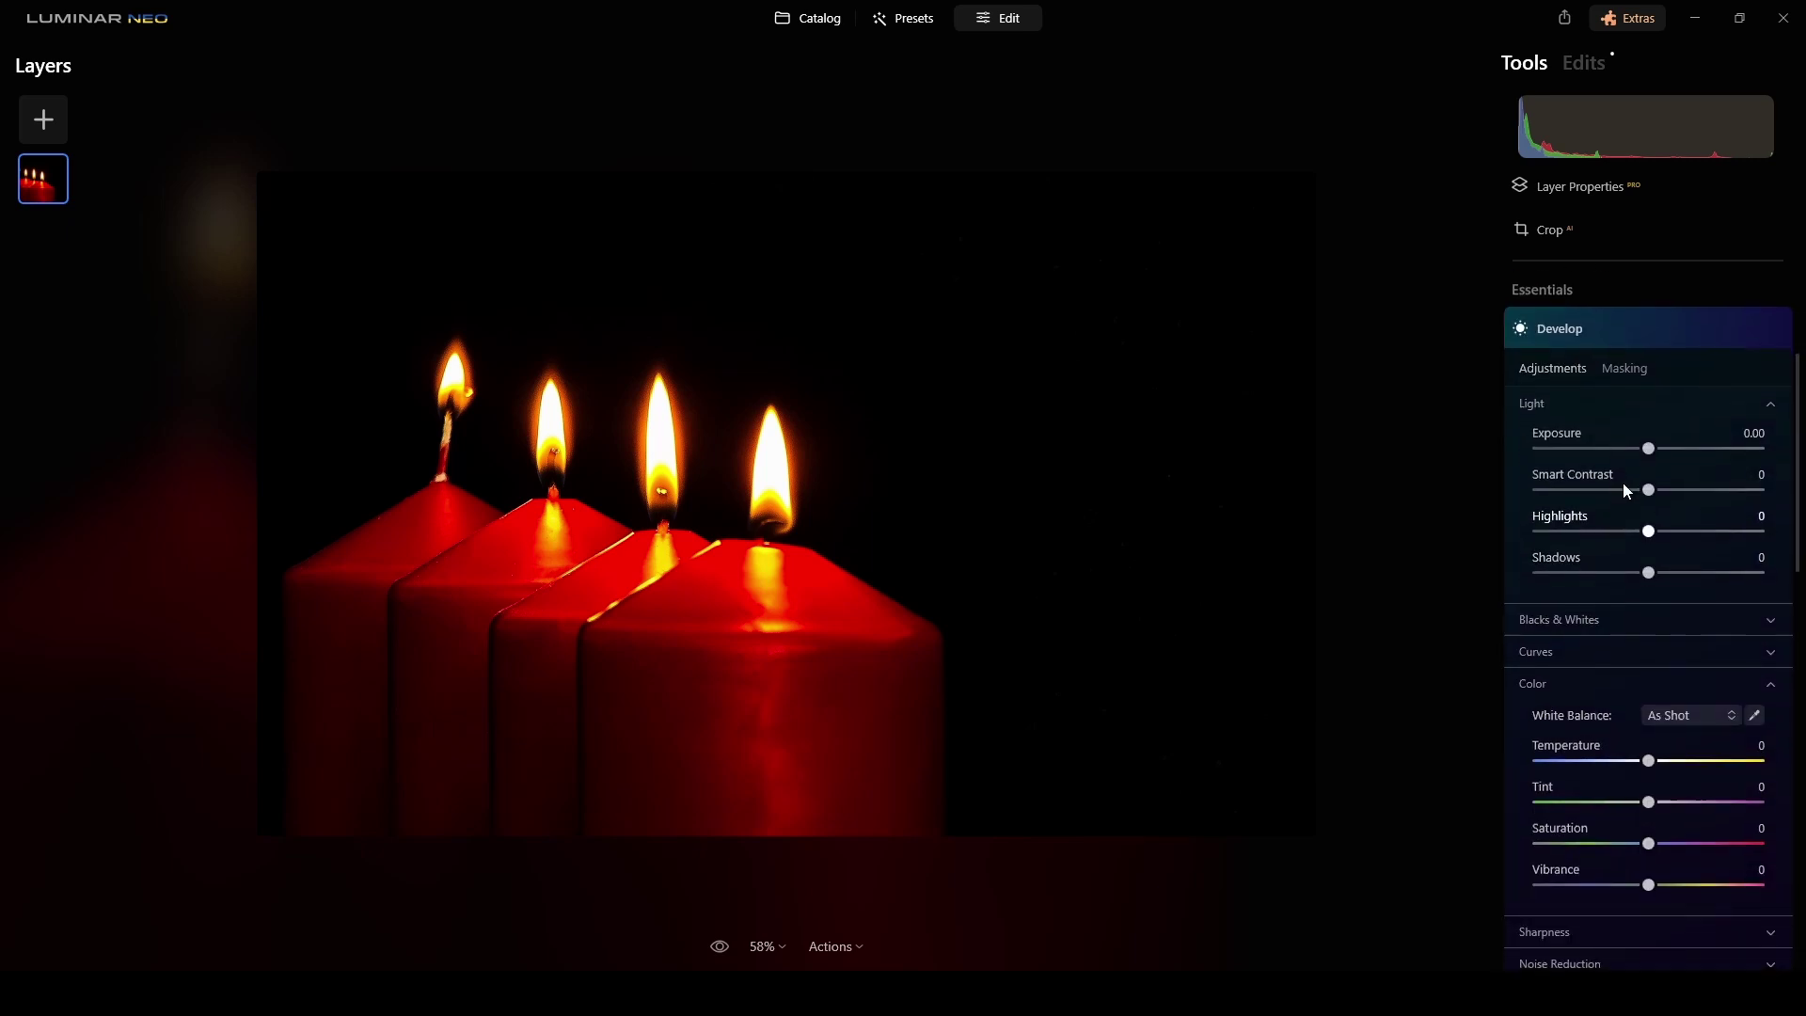
drag(1648, 489, 1690, 491)
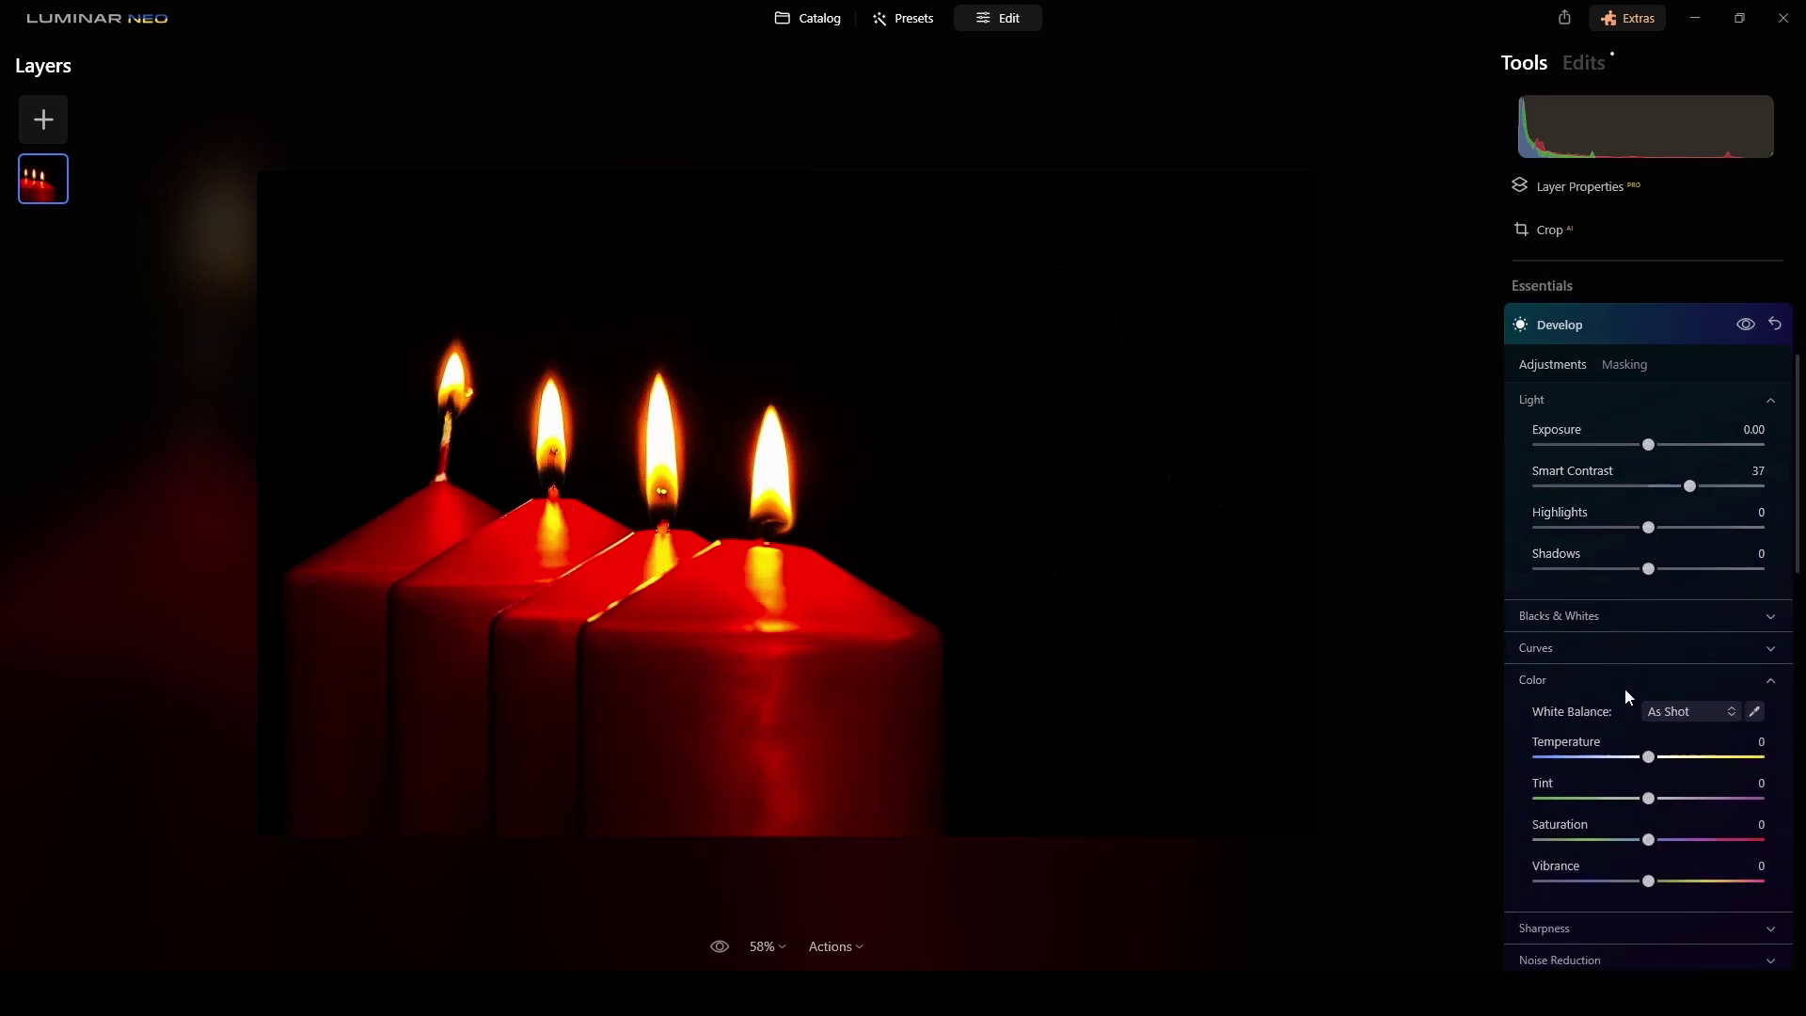
click(1691, 712)
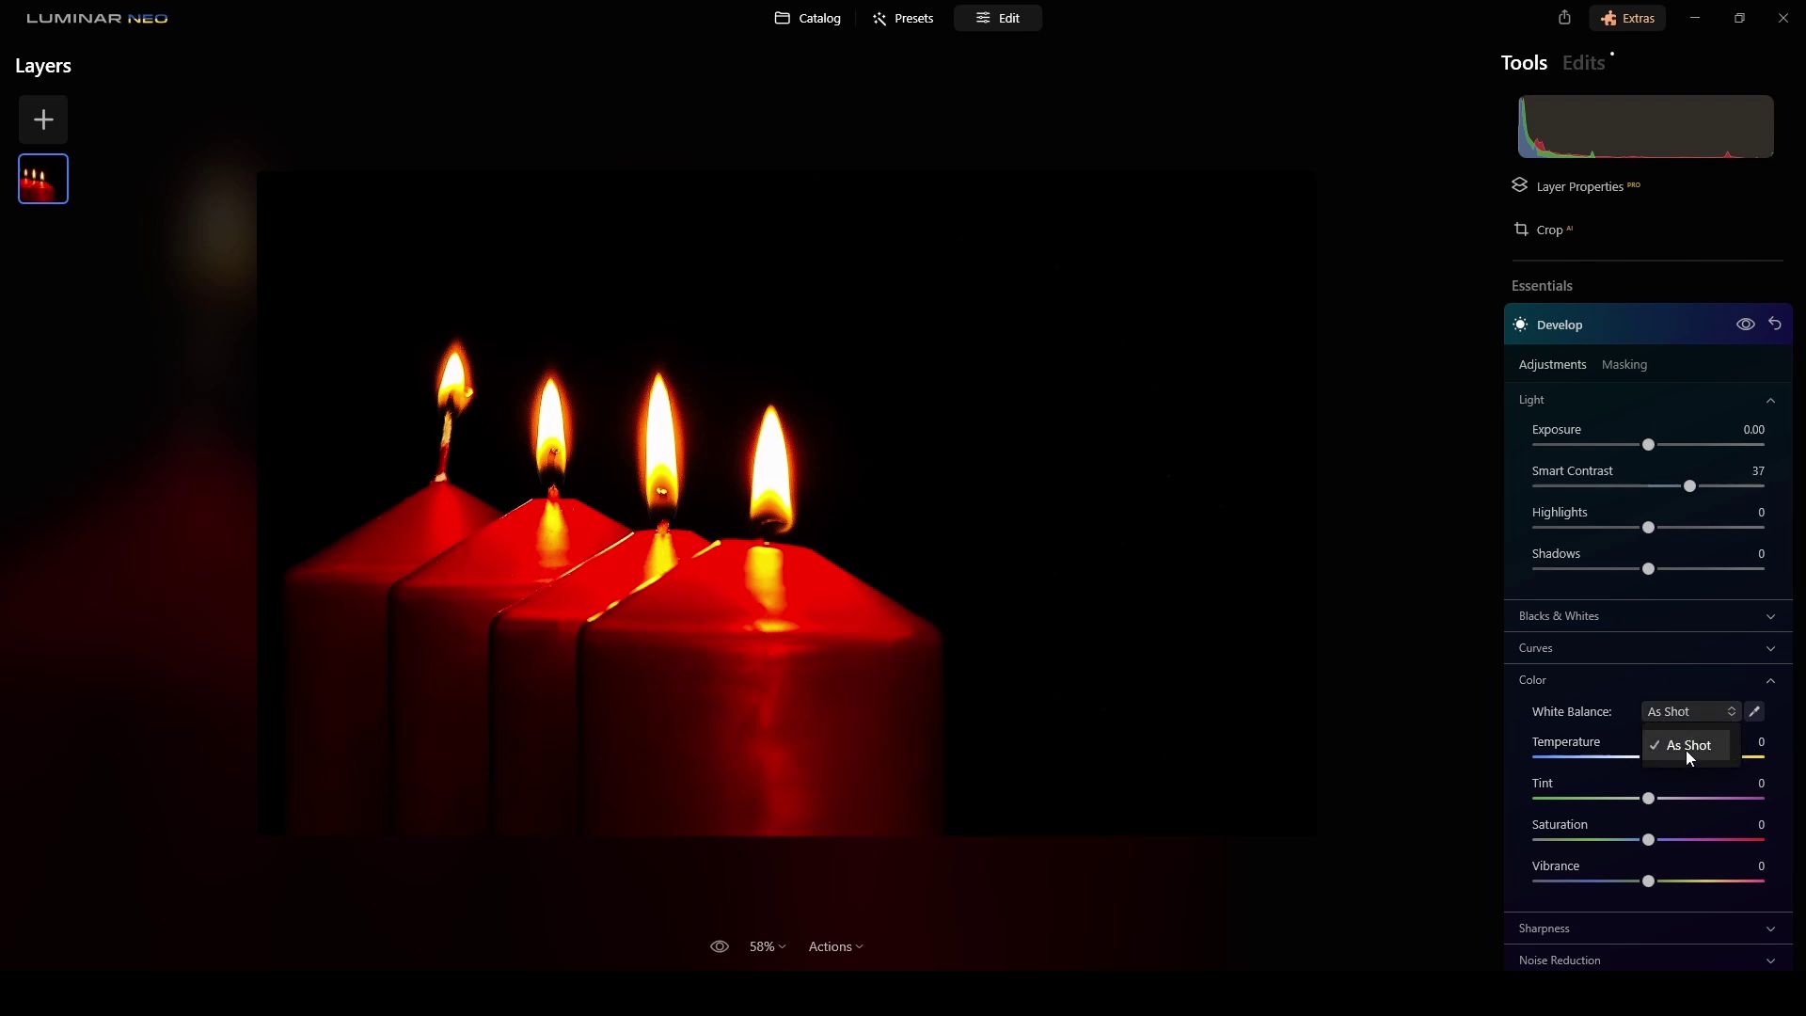
click(1684, 745)
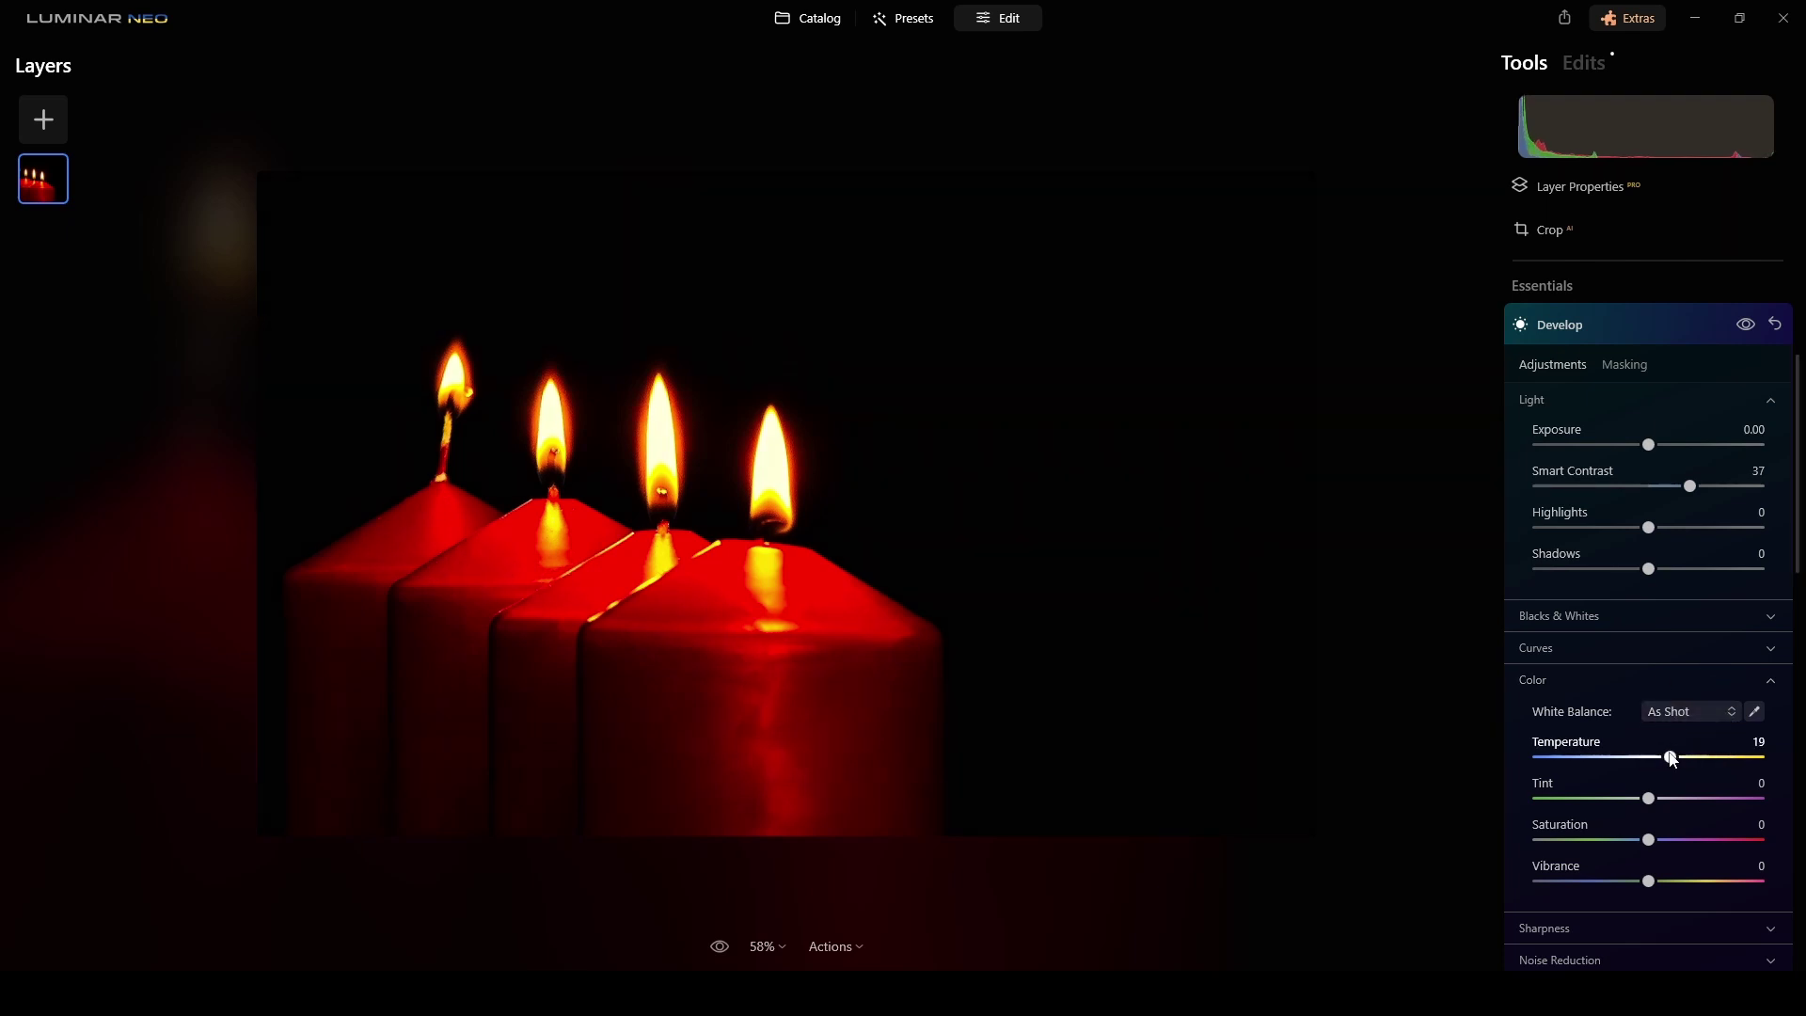
drag(1628, 758, 1675, 800)
Step: Add Magic Light starbursts to the candle flames: size 32, glow 49, clearness 47, 9 beams, beam width 11
click(1627, 322)
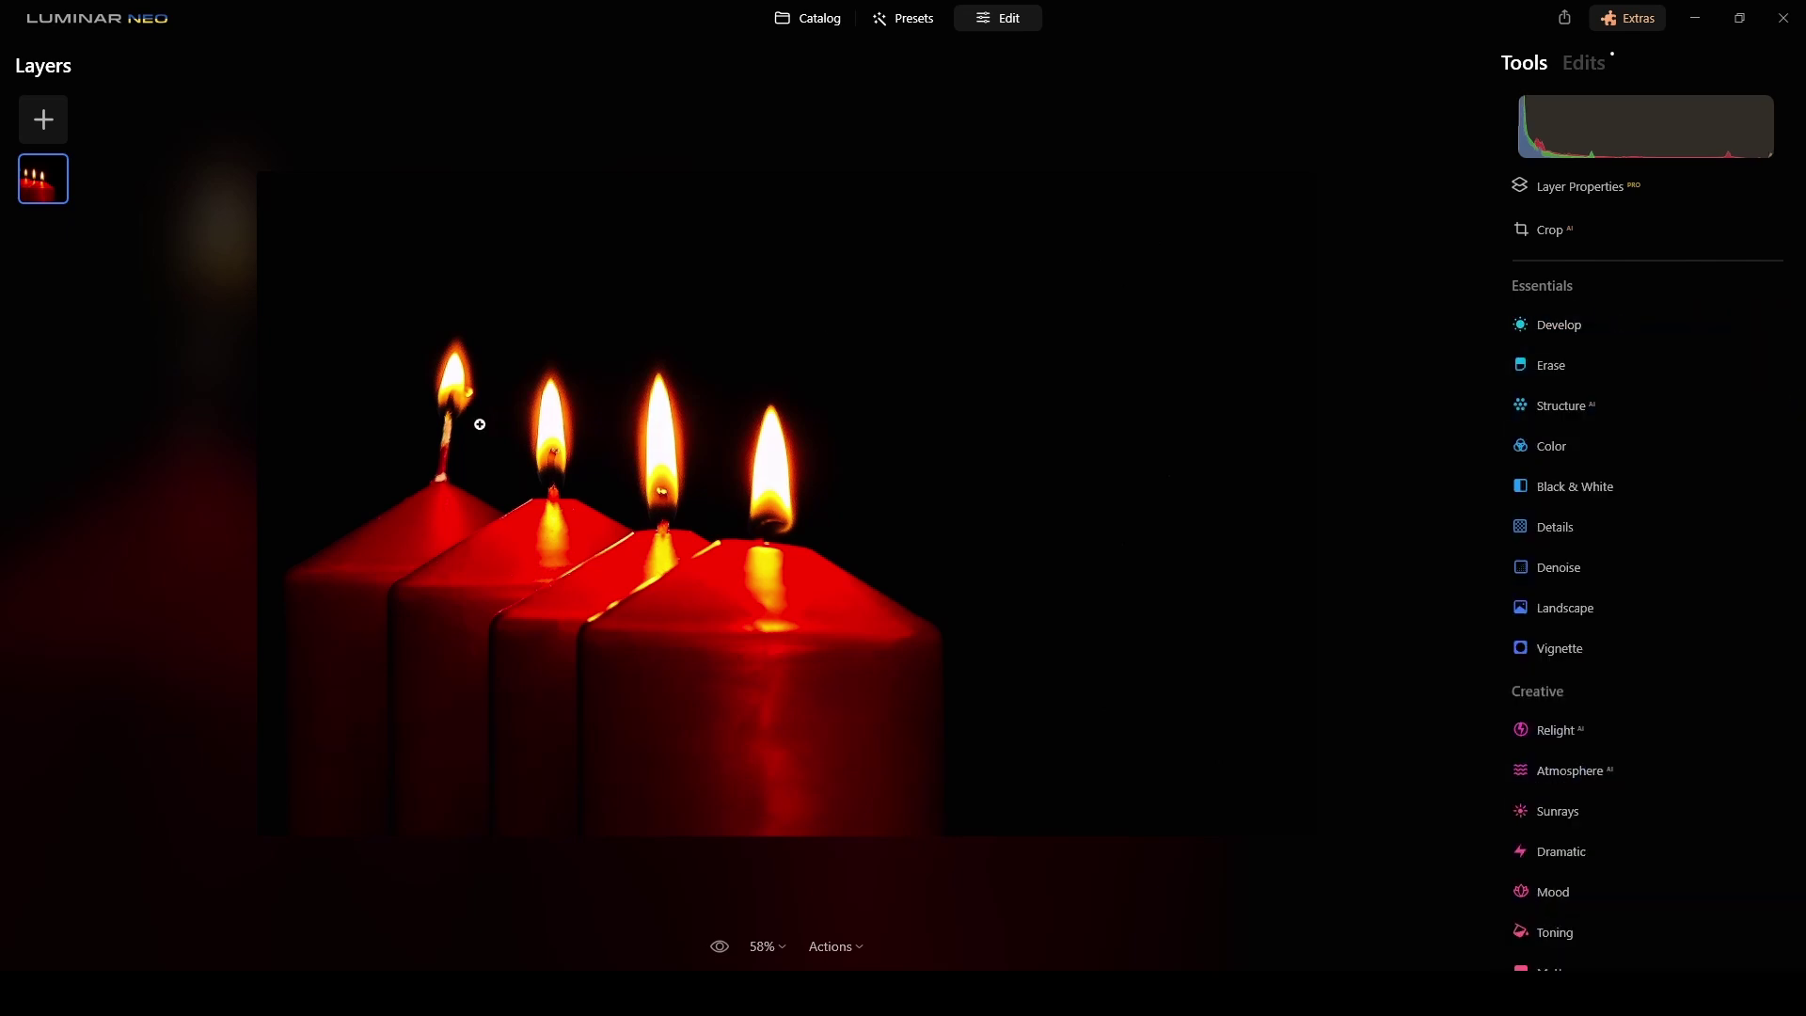
scroll(1687, 466, up, 3)
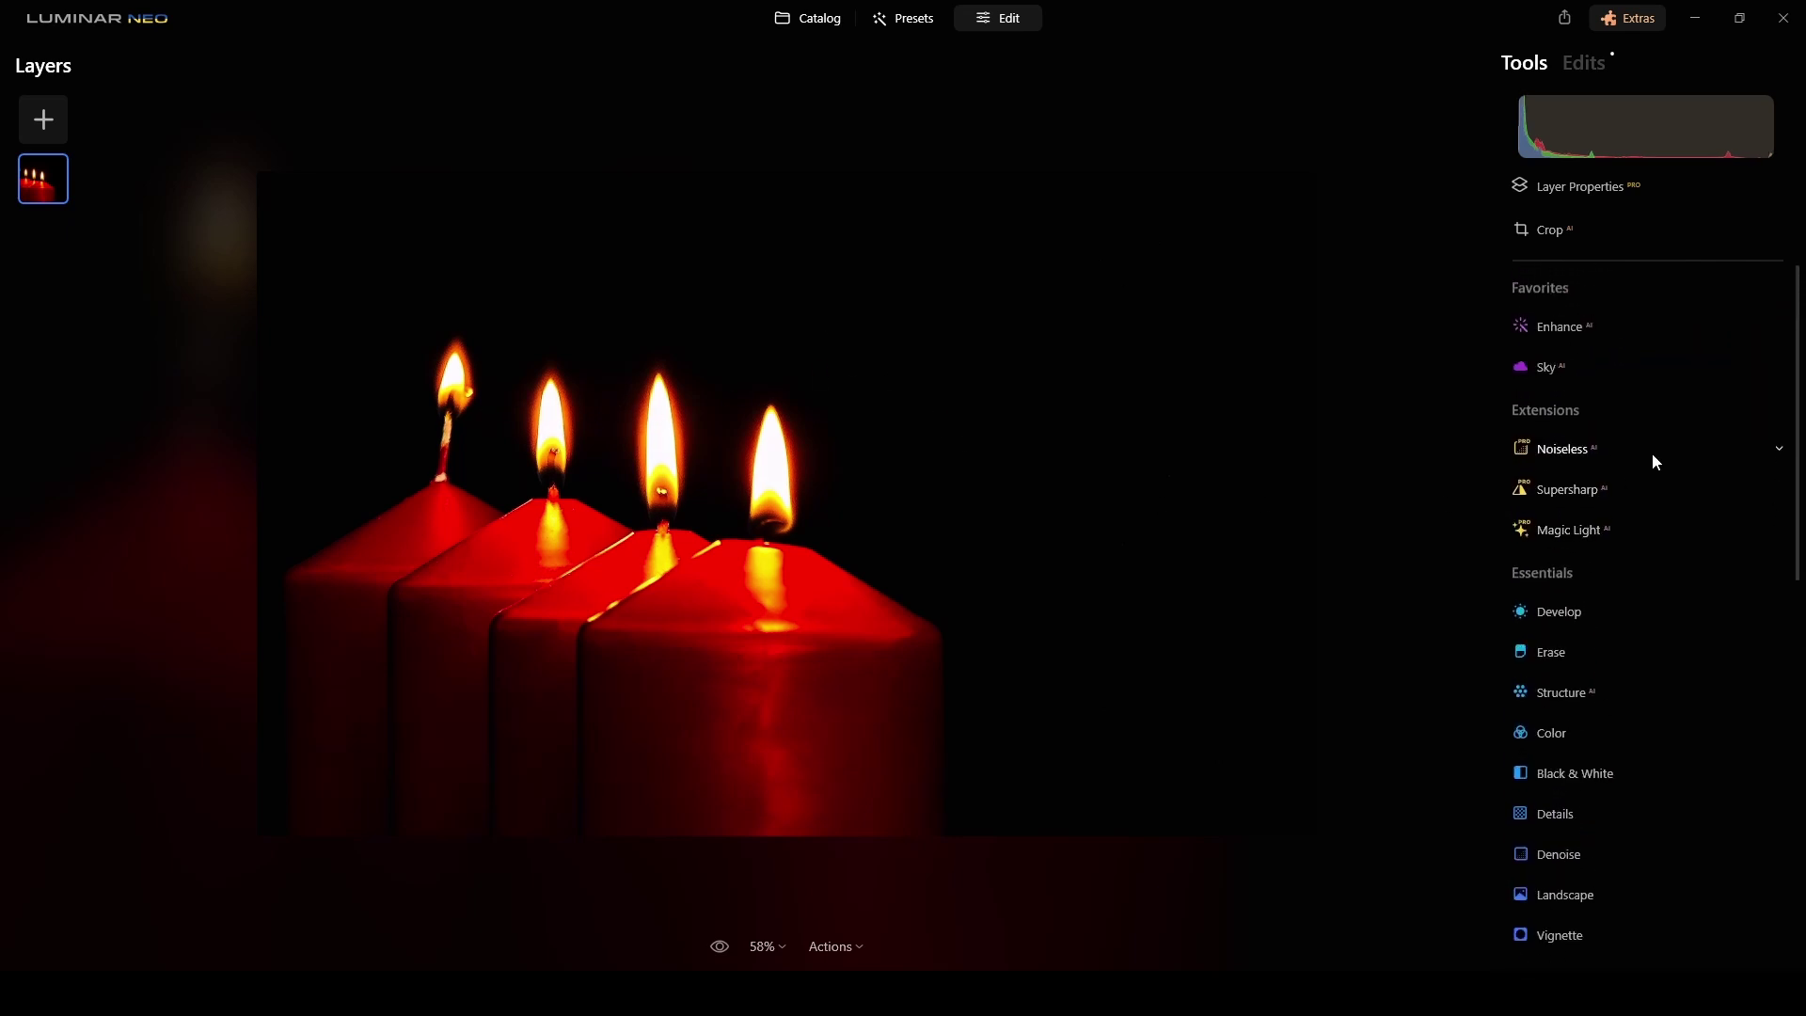
click(1573, 531)
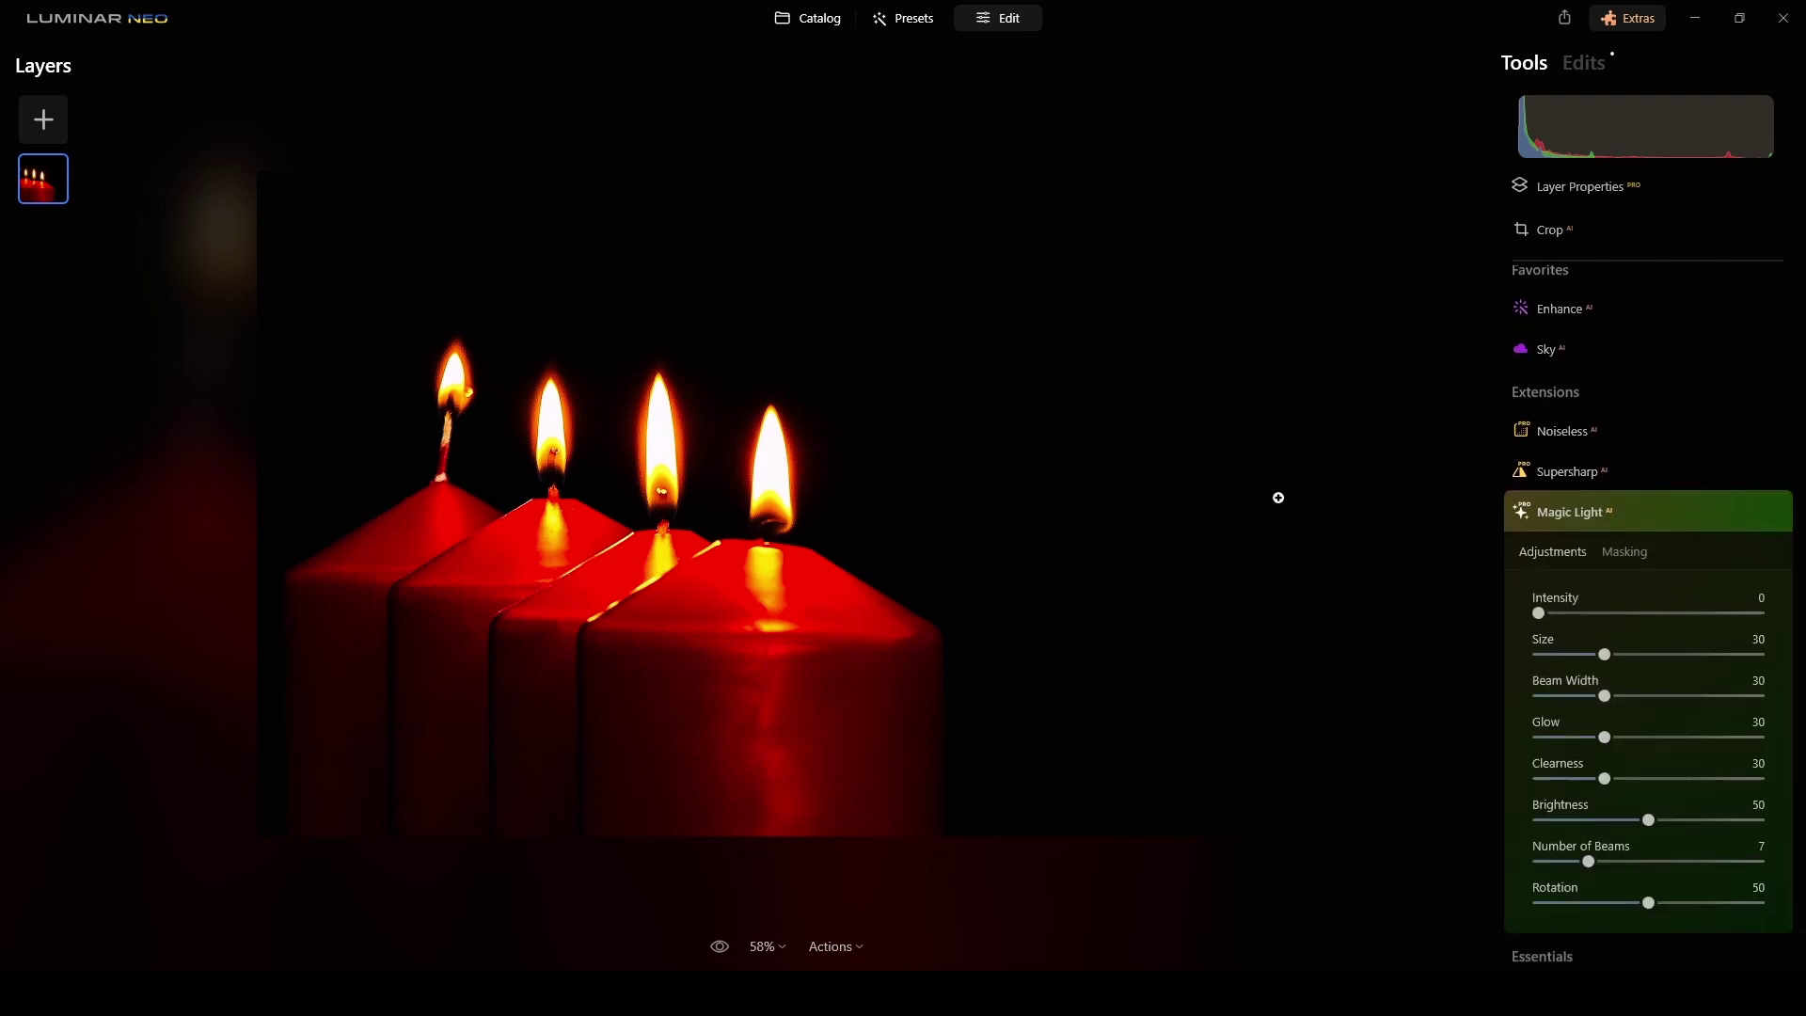
drag(1539, 613, 1673, 619)
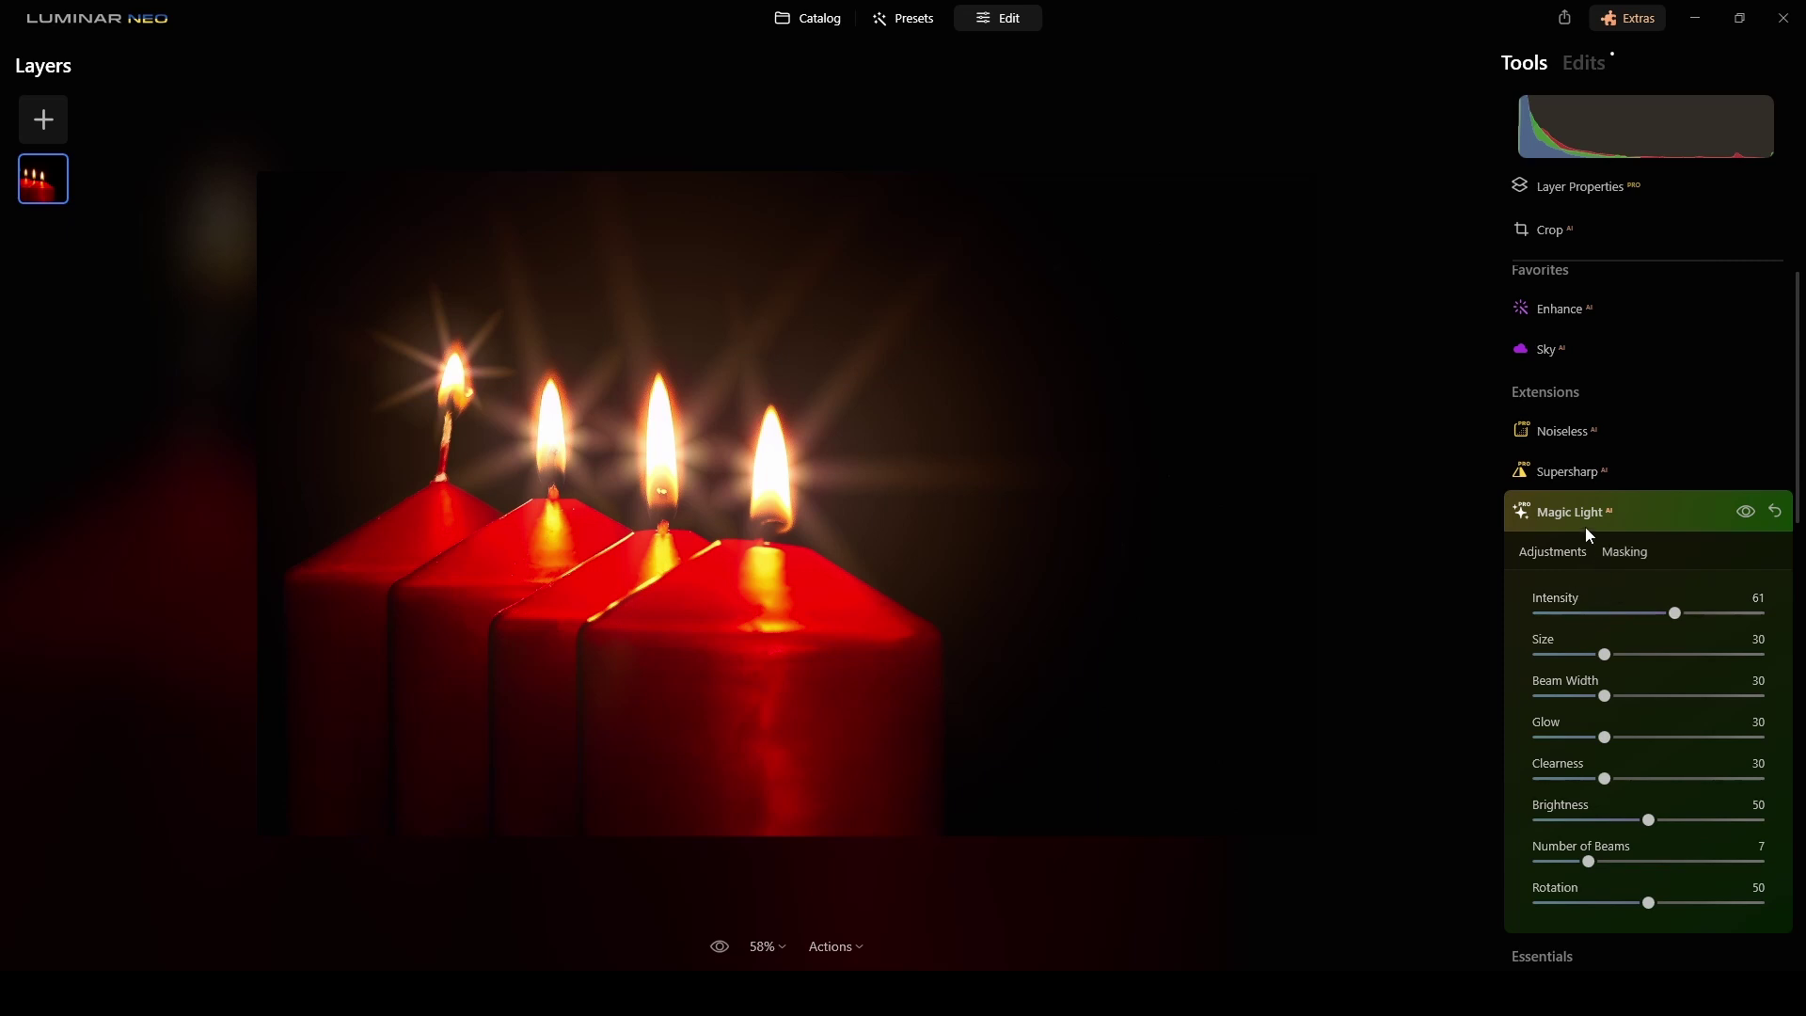
mouse_move(1604, 655)
mouse_down()
mouse_move(1636, 654)
mouse_move(1609, 658)
mouse_up()
drag(1604, 738, 1643, 752)
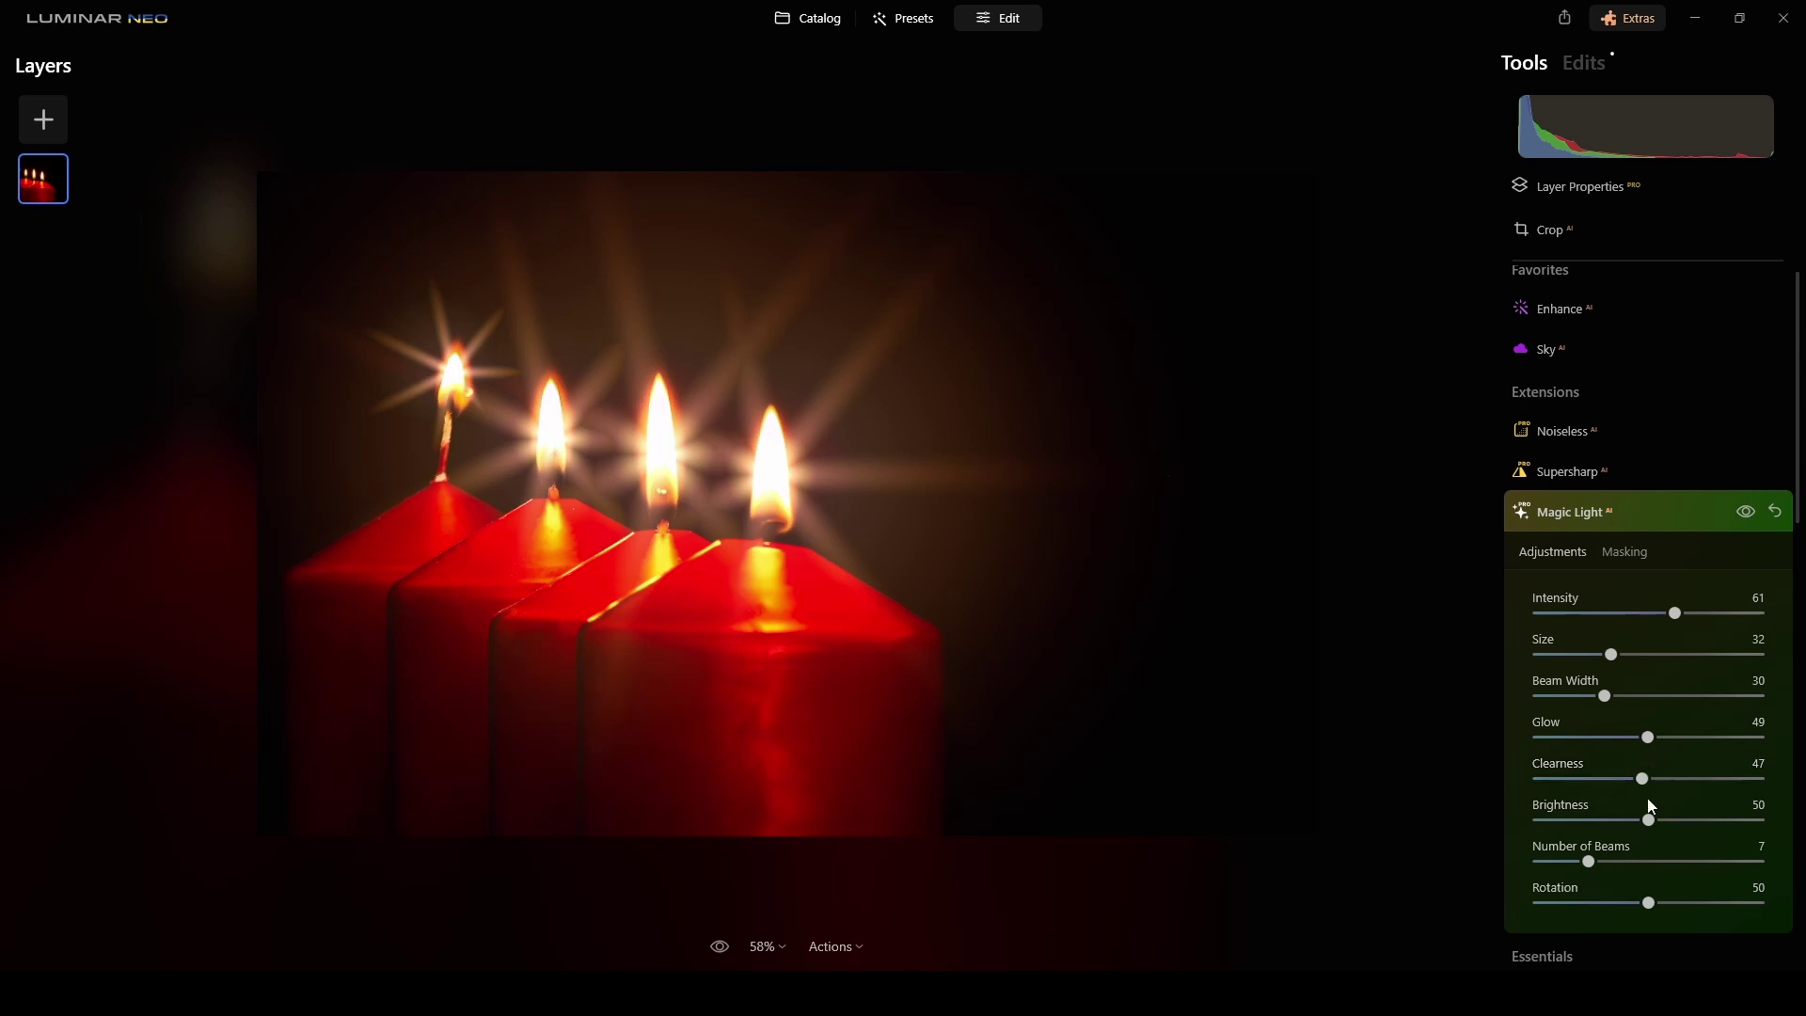
drag(1590, 861, 1618, 858)
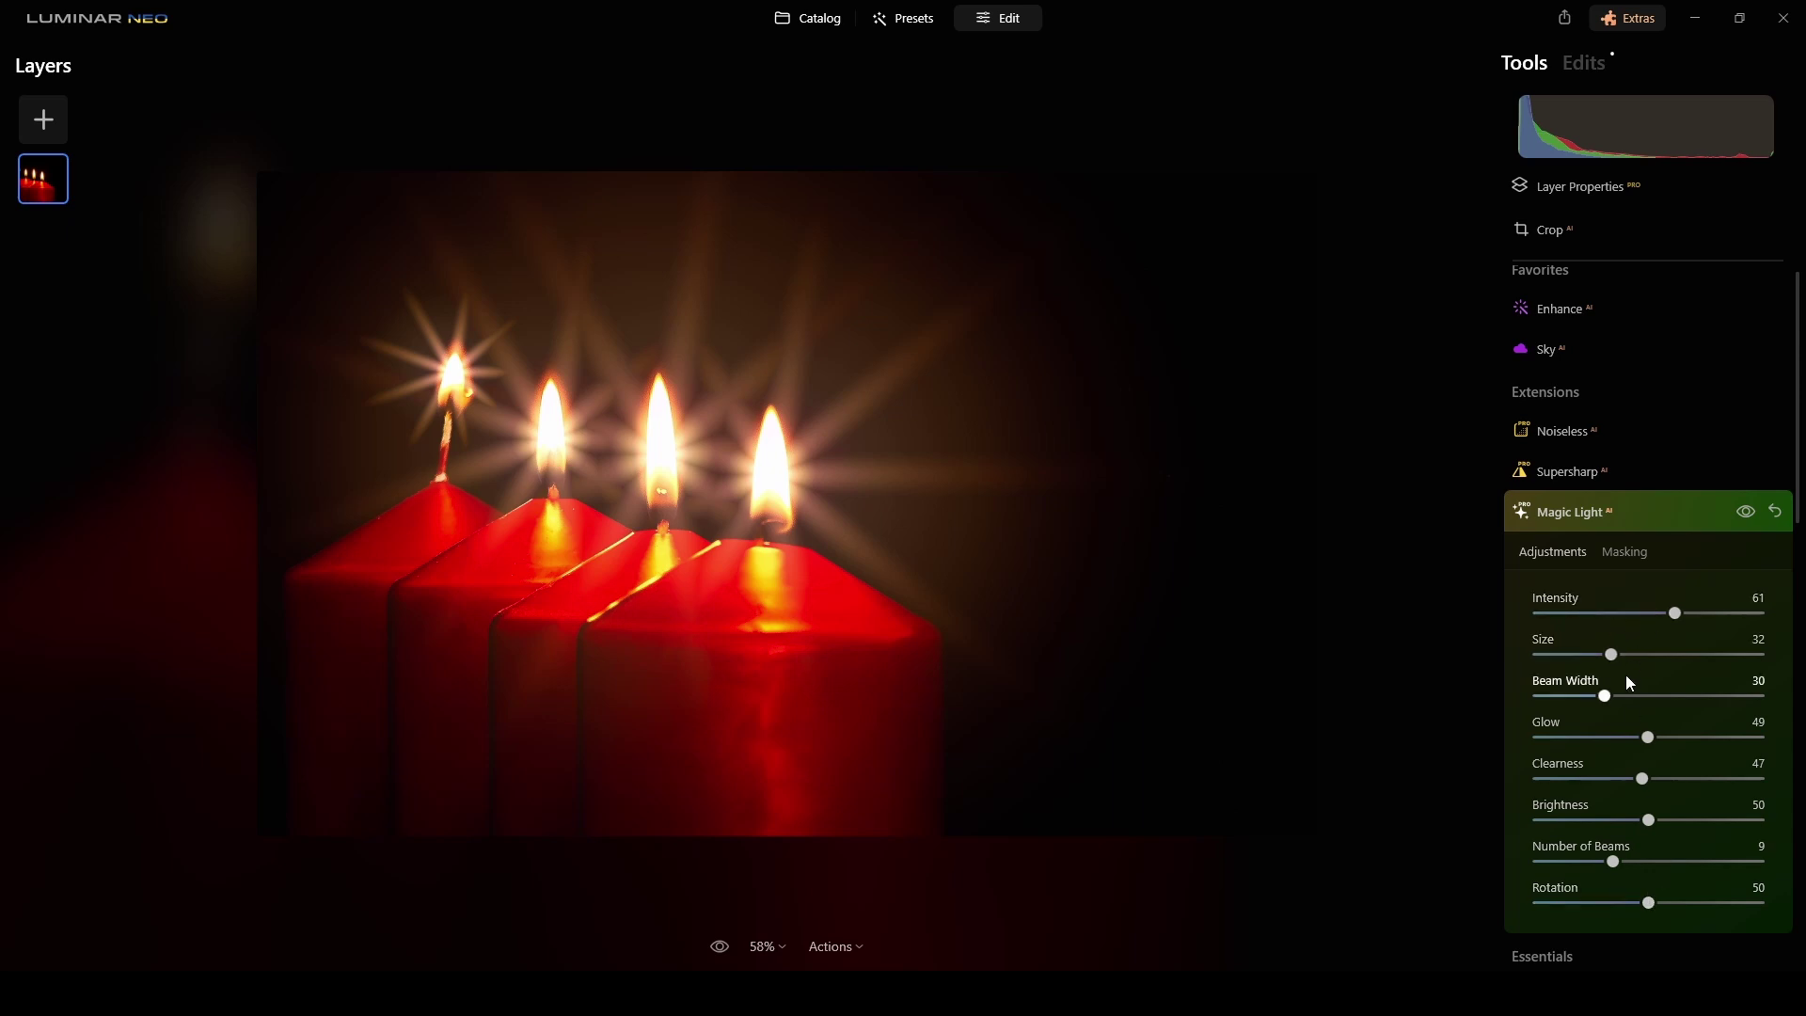
drag(1608, 697, 1567, 694)
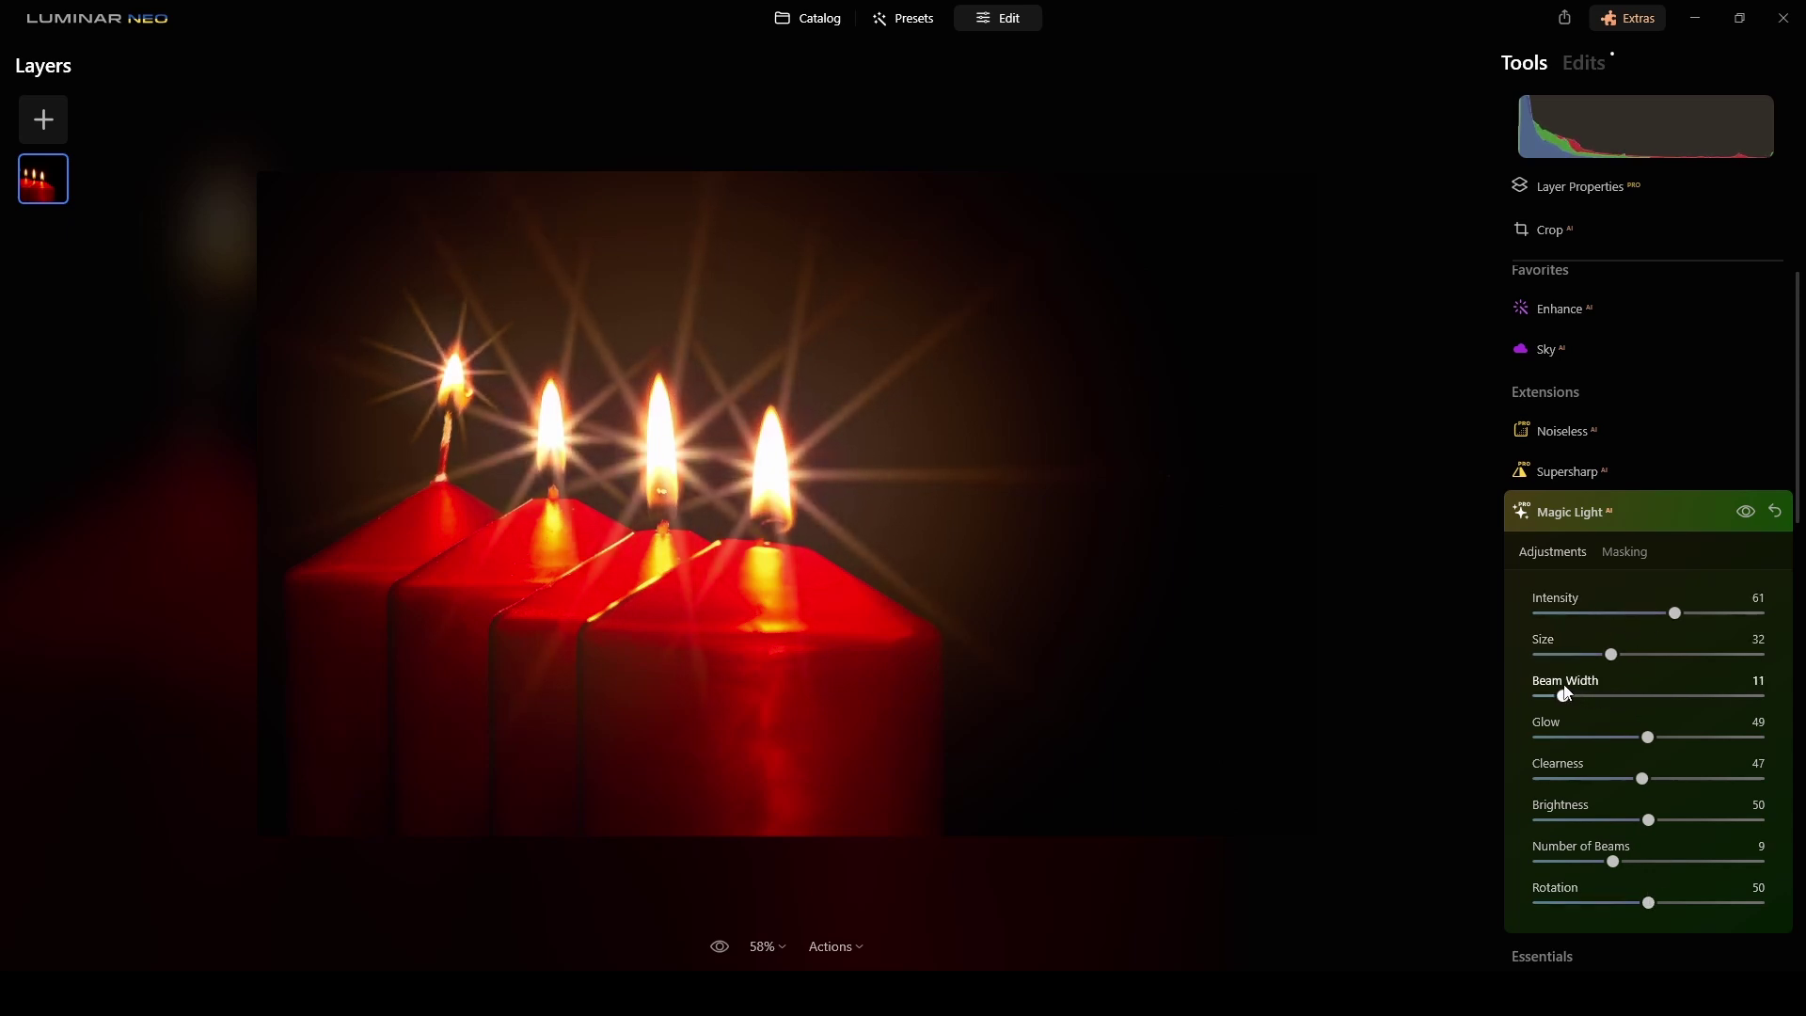
drag(1676, 613, 1601, 616)
Step: Set the candle starburst intensity to 56, compare before and after, and keep the effect on
click(1663, 614)
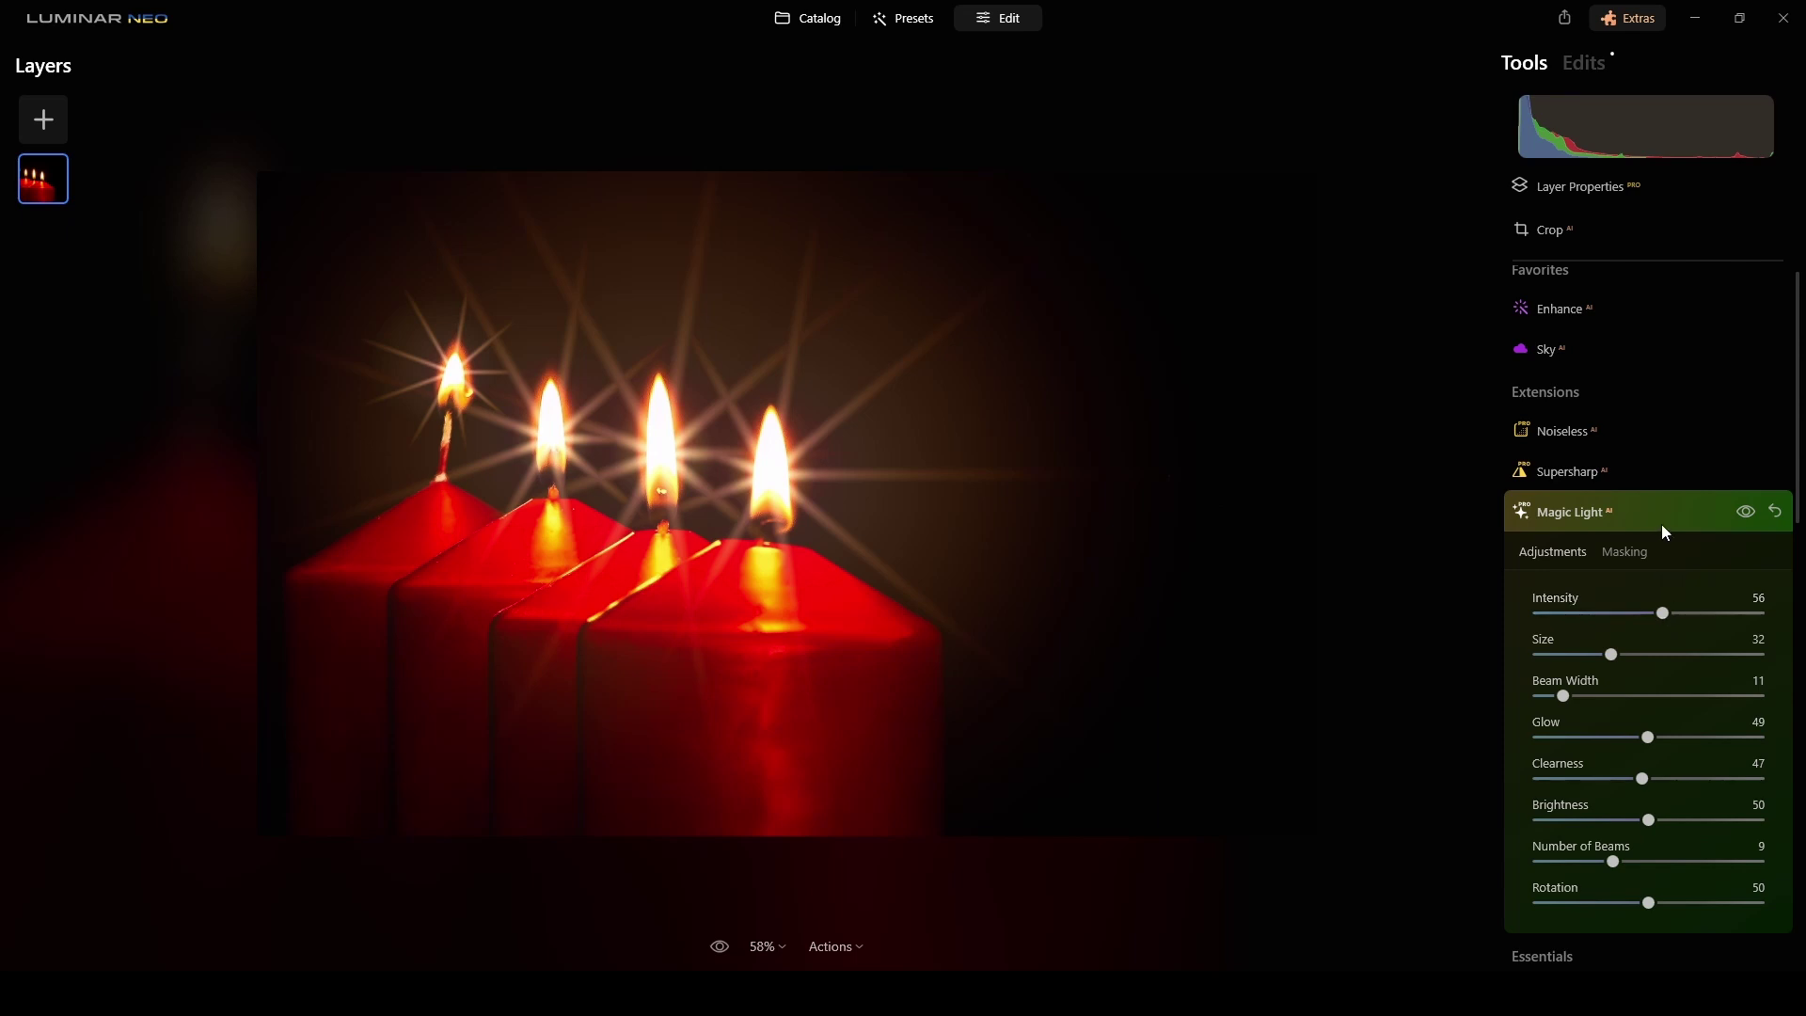
click(1746, 513)
click(1748, 512)
click(1747, 512)
click(1748, 511)
click(1747, 512)
click(1748, 512)
click(1683, 509)
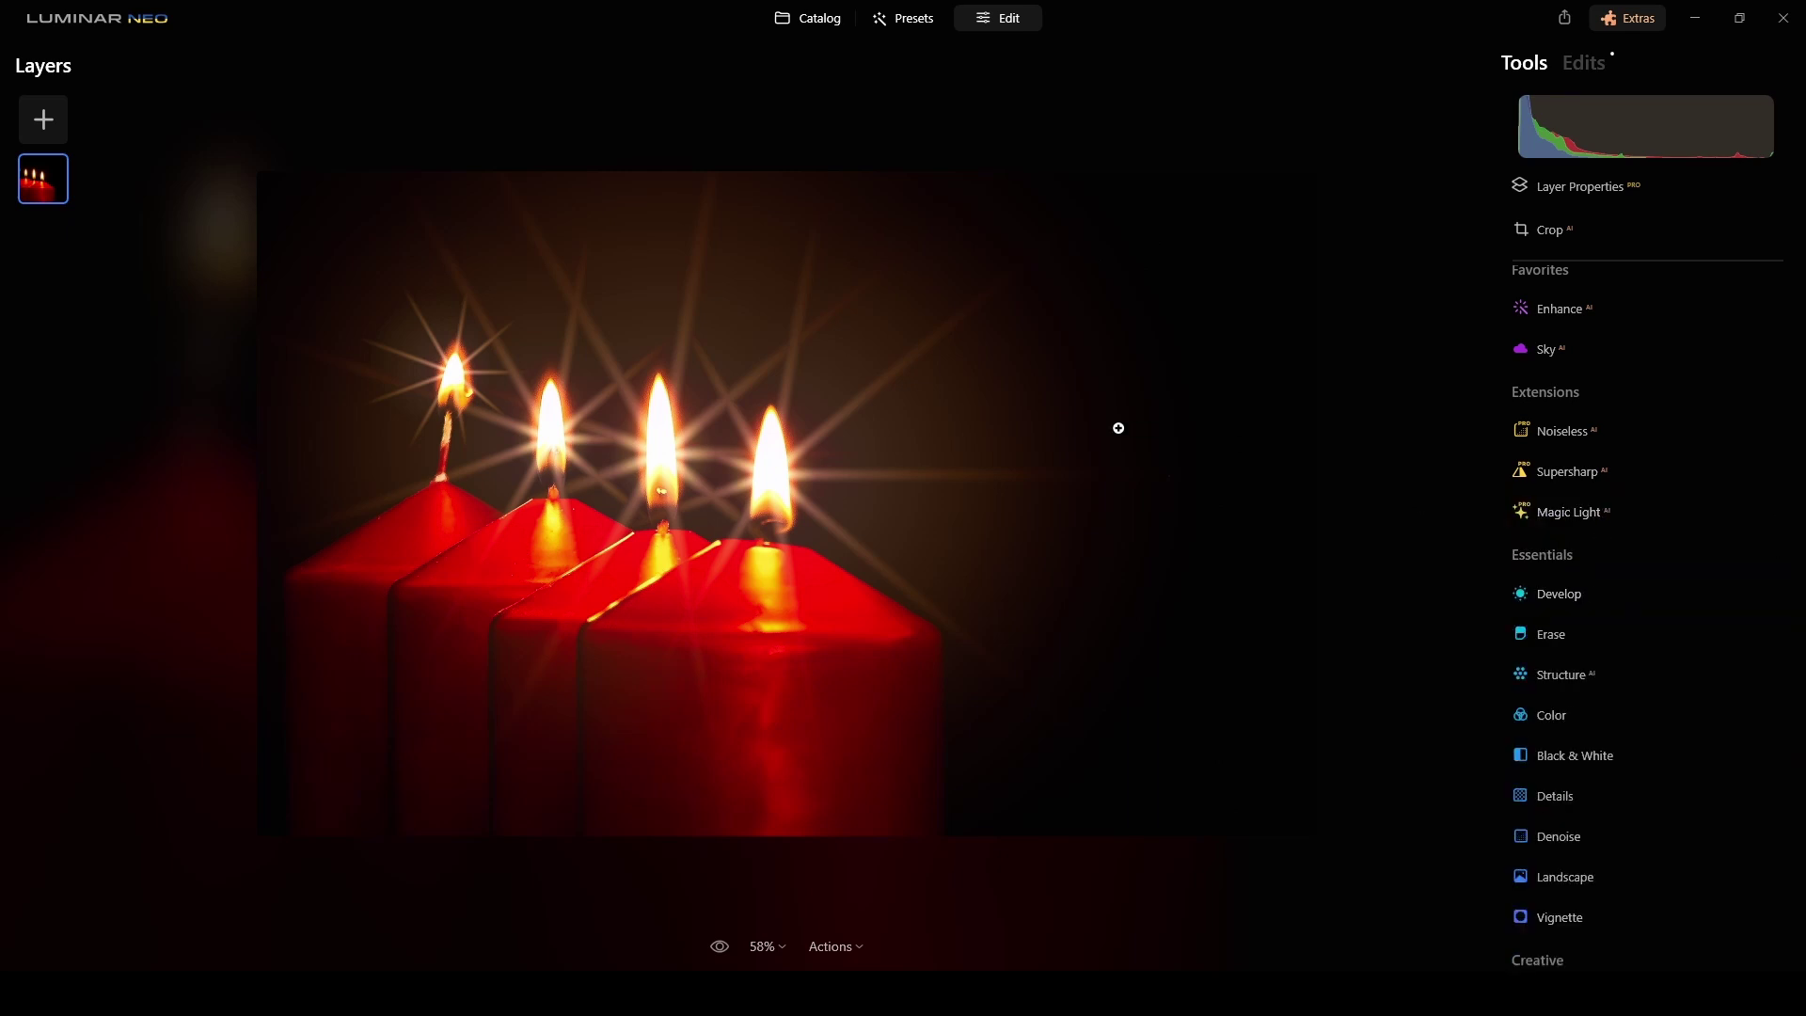